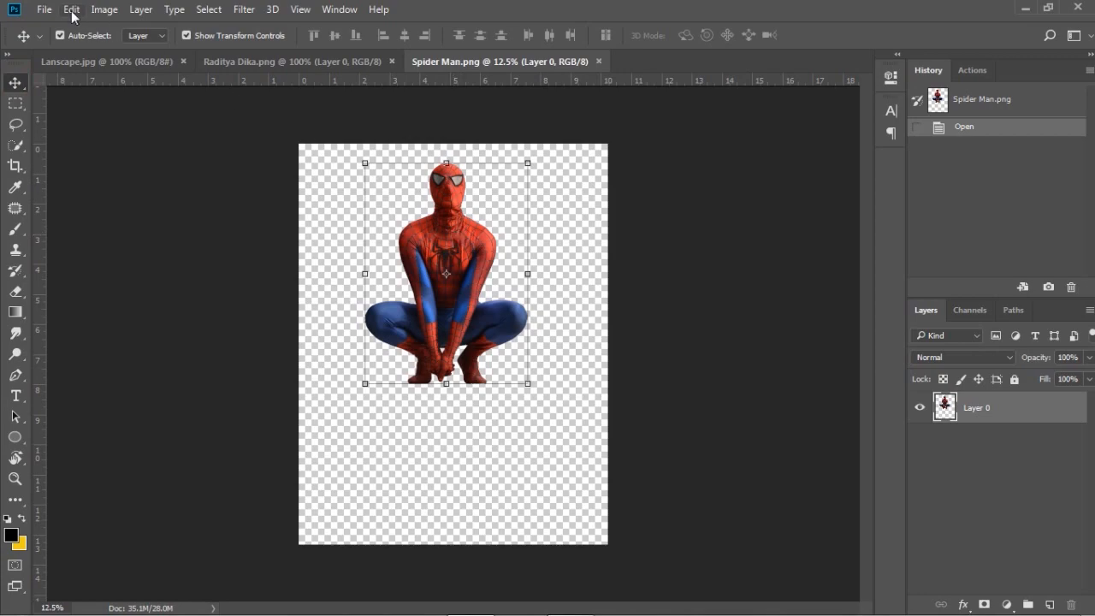
Rotate the Spider-Man layer 180° so the figure hangs upside down, and shift it slightly upward on the canvas.
left_click(72, 10)
mouse_move(220, 360)
left_click(384, 479)
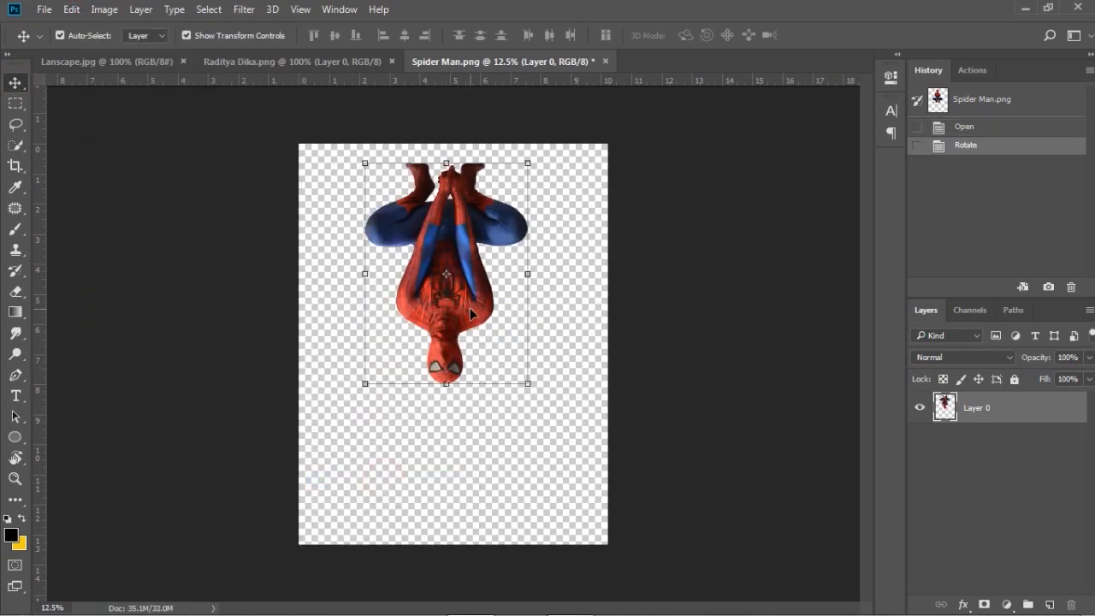
left_click_drag(471, 314, 466, 282)
Enlarge the upside-down Spider-Man proportionally and centre it so its head and shoulders fill the upper canvas.
key("ctrl+t")
left_click_drag(527, 361, 502, 340)
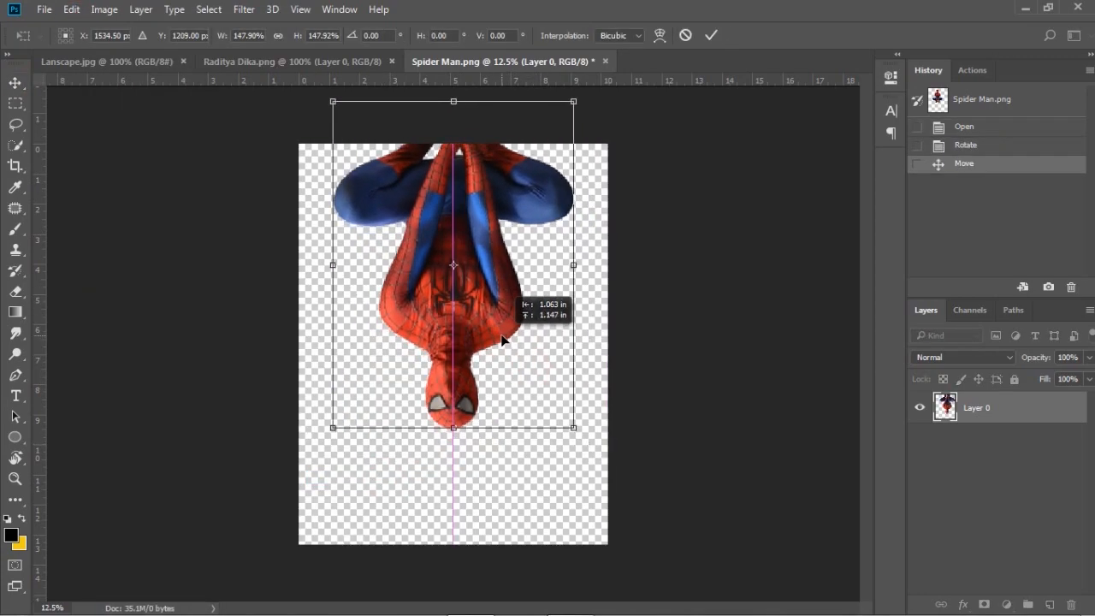
left_click_drag(574, 428, 741, 599)
left_click_drag(577, 480, 494, 274)
left_click_drag(496, 273, 494, 224)
left_click_drag(659, 398, 770, 530)
left_click_drag(541, 304, 484, 268)
left_click_drag(699, 476, 645, 399)
left_click_drag(481, 217, 515, 270)
key("Return")
Copy the portrait from Raditya Dika.png into the Spider Man.png document and convert the new layer to a smart object.
left_click(257, 62)
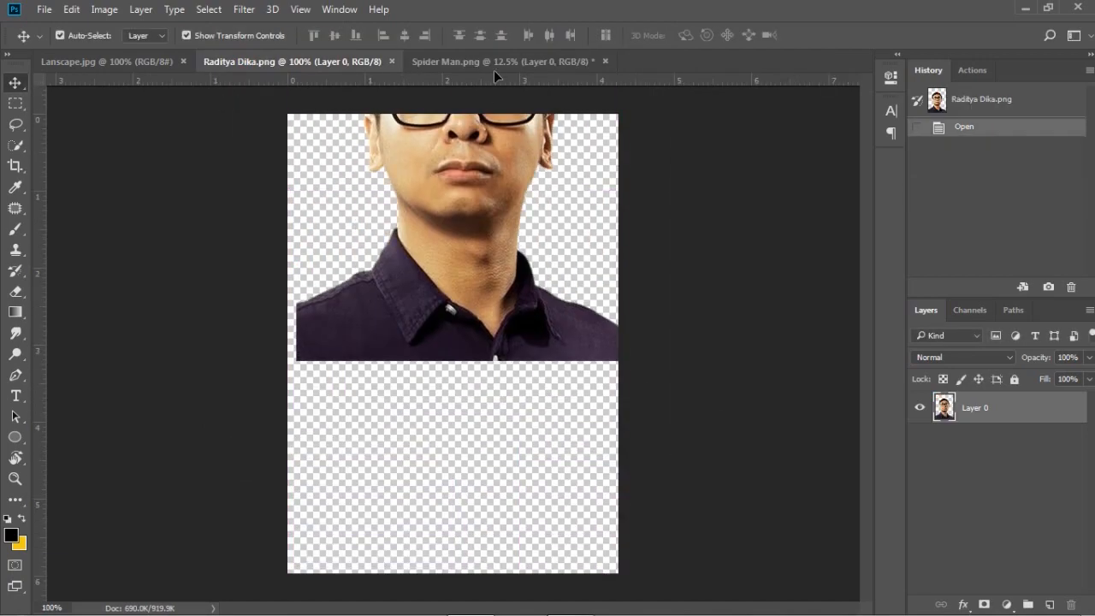
left_click_drag(493, 70, 461, 278)
key("ctrl+t")
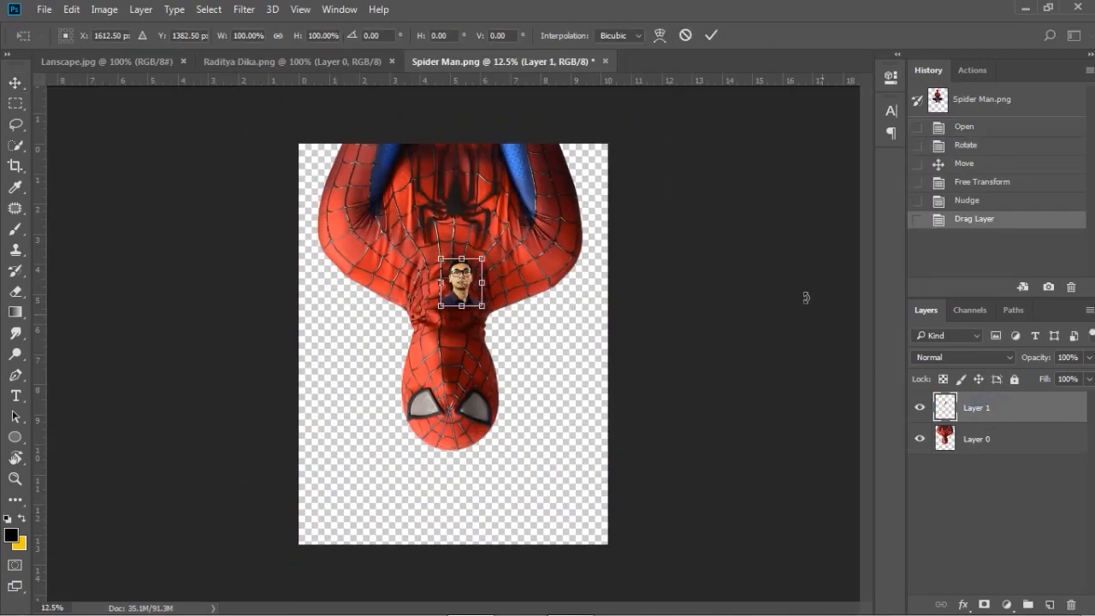
right_click(972, 408)
left_click(734, 310)
Enlarge the portrait, rotate it 180° and place it over Spider-Man's head.
key("ctrl+t")
left_click_drag(482, 259, 572, 152)
left_click_drag(509, 265, 415, 432)
left_click_drag(475, 322, 557, 228)
left_click(72, 9)
mouse_move(195, 363)
left_click(359, 479)
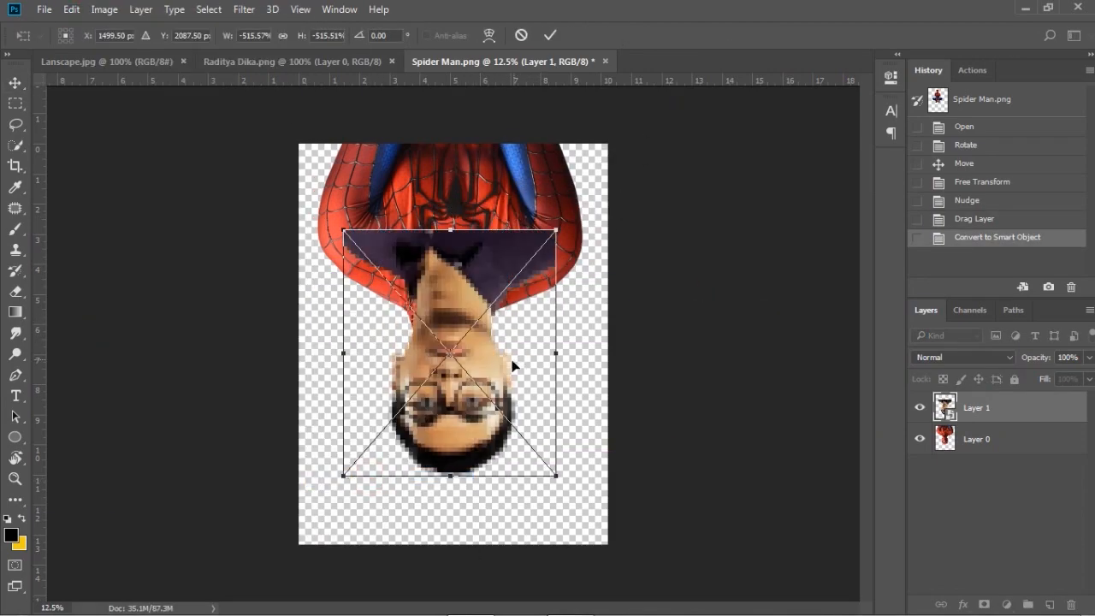
left_click_drag(513, 366, 490, 366)
key("Return")
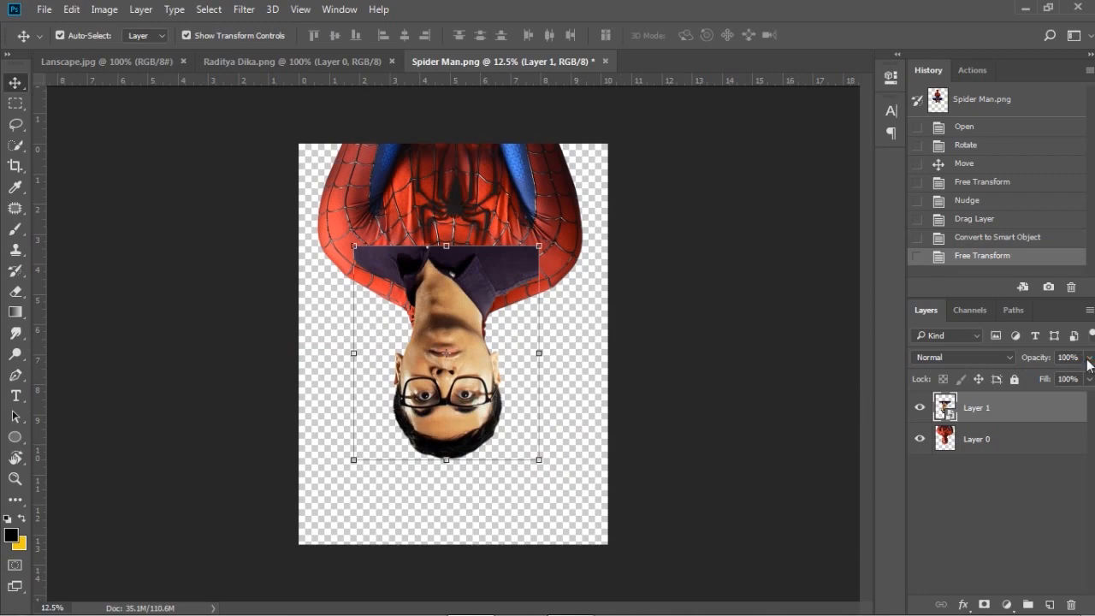
Lower the portrait layer's opacity to 66% and fine-tune its size and position against Spider-Man's head.
left_click_drag(1088, 358, 1046, 382)
left_click_drag(500, 277, 496, 279)
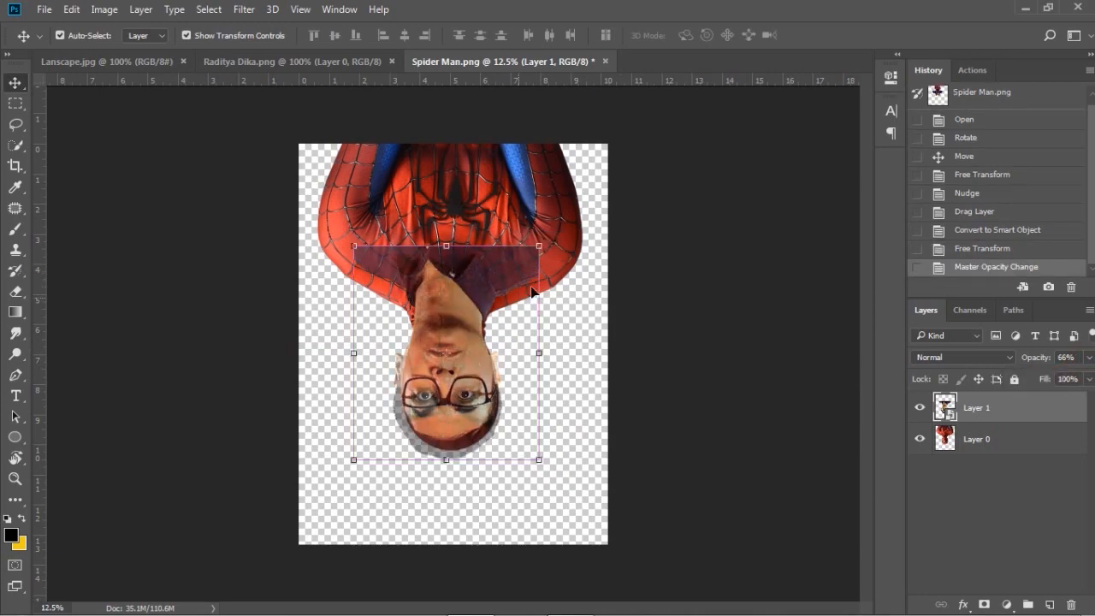
left_click_drag(353, 460, 349, 468)
key("Return")
key("Down")
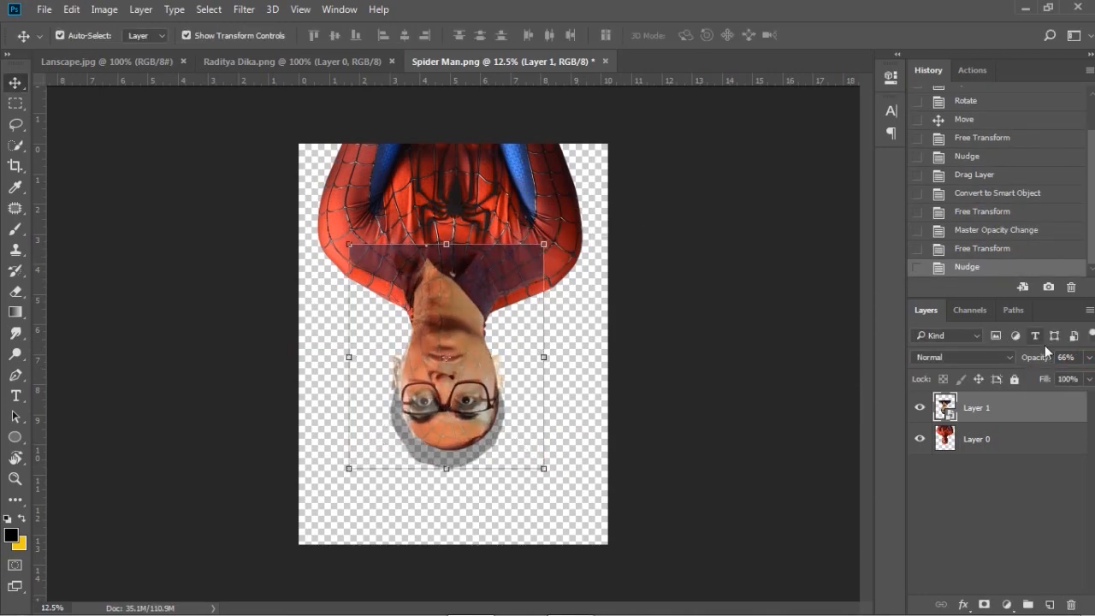
Restore the portrait layer's opacity to 100% and nudge it slightly left.
left_click_drag(1088, 358, 1084, 382)
left_click(507, 342)
key("Left")
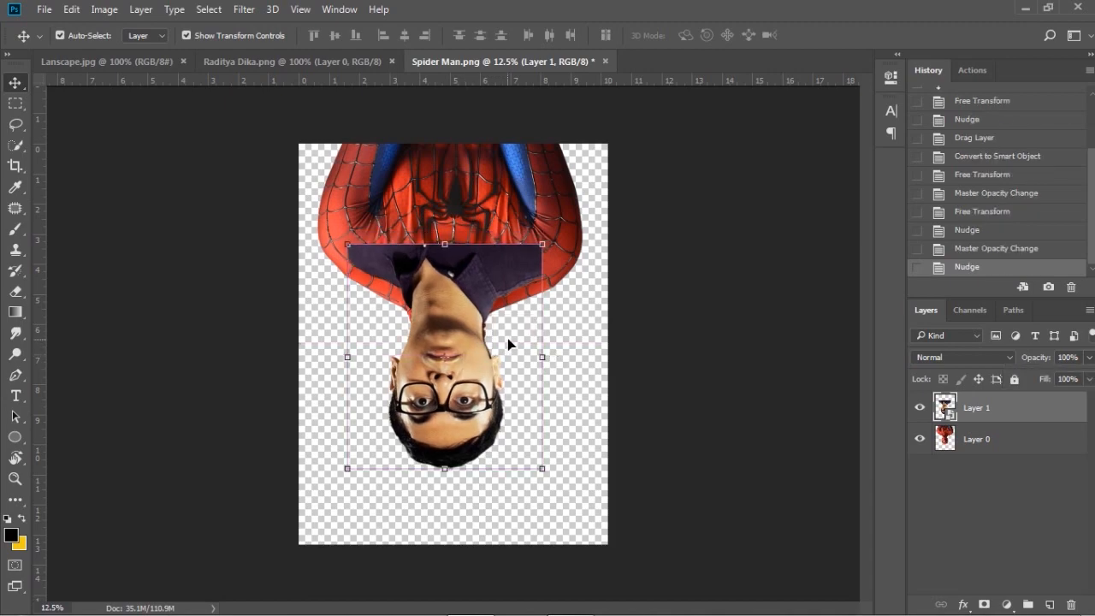
Send the portrait layer backward so it lies beneath the Spider-Man layer.
left_click(571, 307)
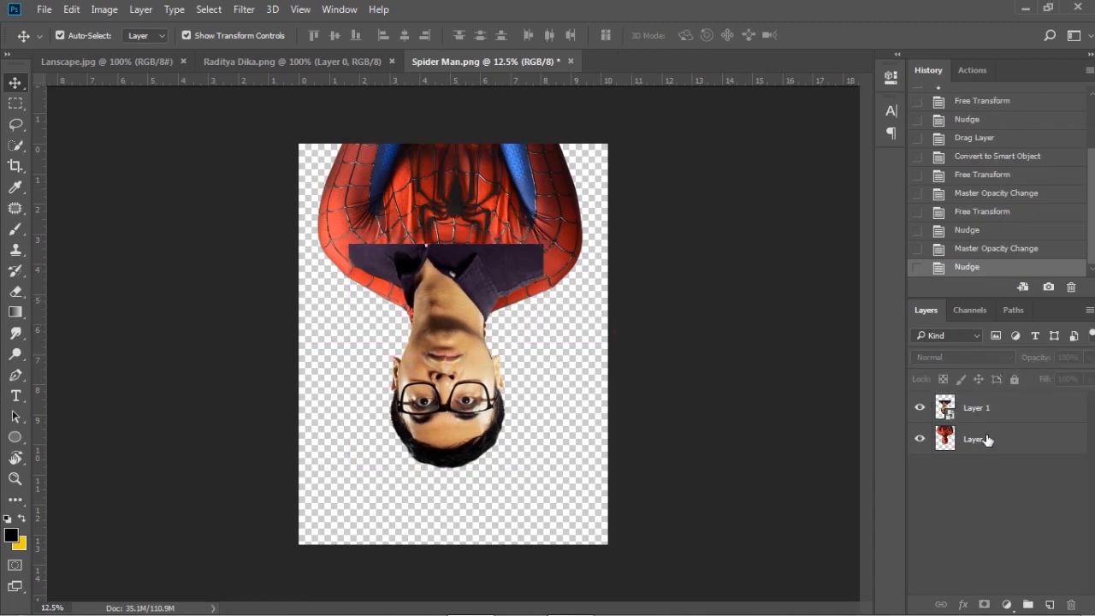
left_click(976, 408)
key("ctrl+bracketleft")
Convert the Spider-Man layer to a smart object and add a layer mask to it.
left_click(997, 409)
right_click(997, 409)
left_click(711, 313)
left_click(984, 605)
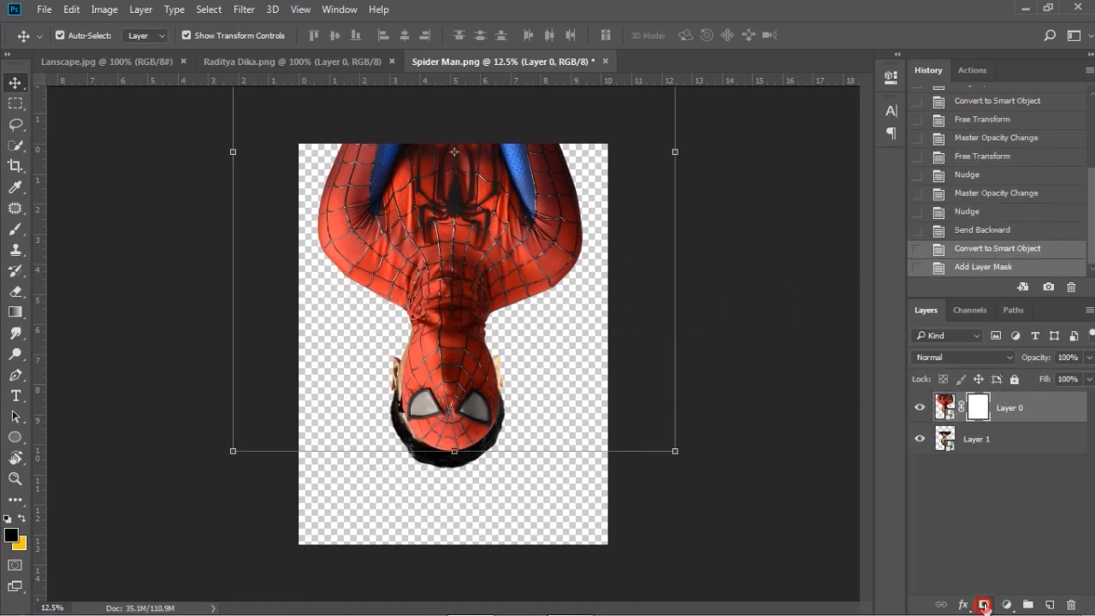
Paint black on the Spider-Man layer mask with a brush enlarged to 1200 px to reveal the portrait's head.
key("ctrl+plus")
key("b")
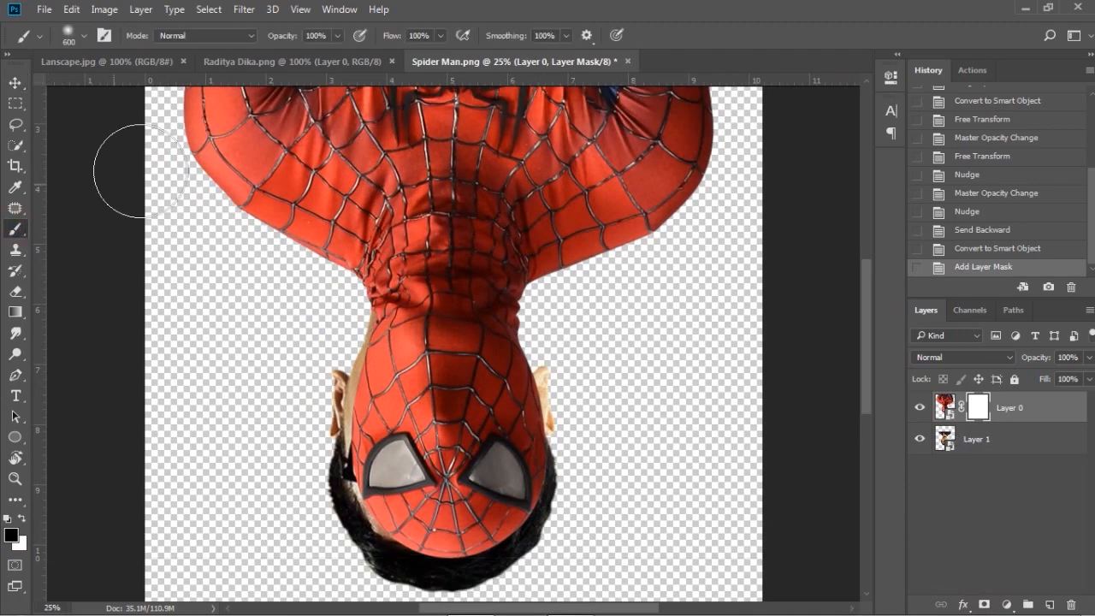
left_click(104, 38)
mouse_move(547, 526)
left_mouse_down()
mouse_move(379, 567)
mouse_move(533, 448)
mouse_move(380, 337)
mouse_move(414, 369)
mouse_move(483, 402)
mouse_move(415, 547)
left_mouse_up()
key("bracketright")
key("bracketright")
key("bracketright")
key("bracketright")
key("bracketright")
key("bracketright")
key("bracketright")
key("bracketright")
key("bracketright")
key("bracketright")
key("bracketright")
key("bracketright")
left_click_drag(547, 488, 443, 430)
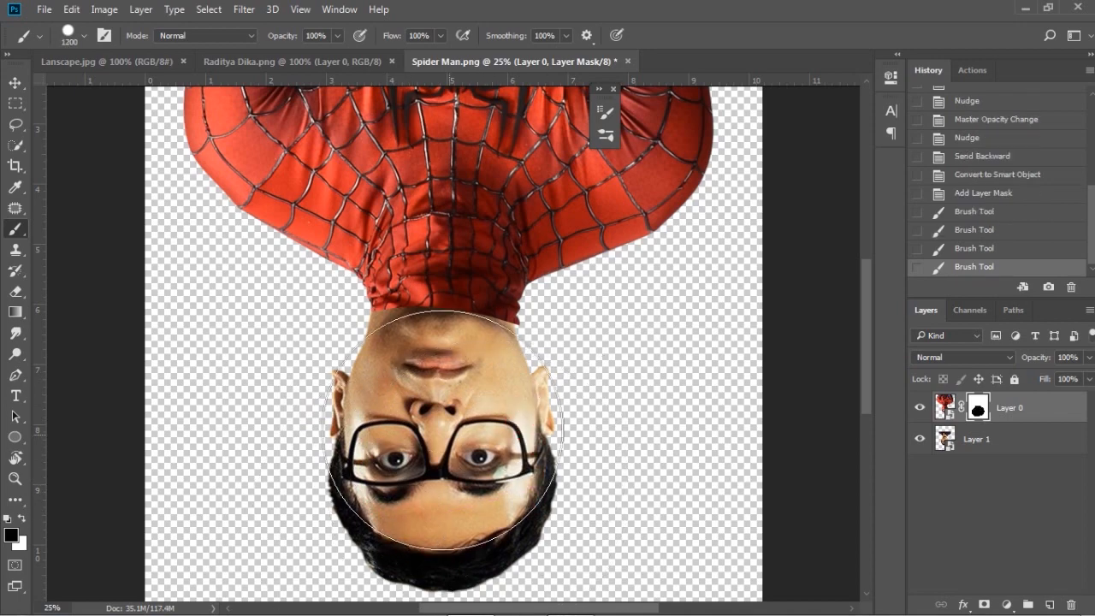
Brush away the remaining Spider-Man mask around the face up to the chin and neck.
left_click(448, 428)
left_click(447, 419)
left_click(443, 406)
left_click(439, 391)
key("v")
key("ctrl+minus")
key("ctrl+minus")
left_click(756, 373)
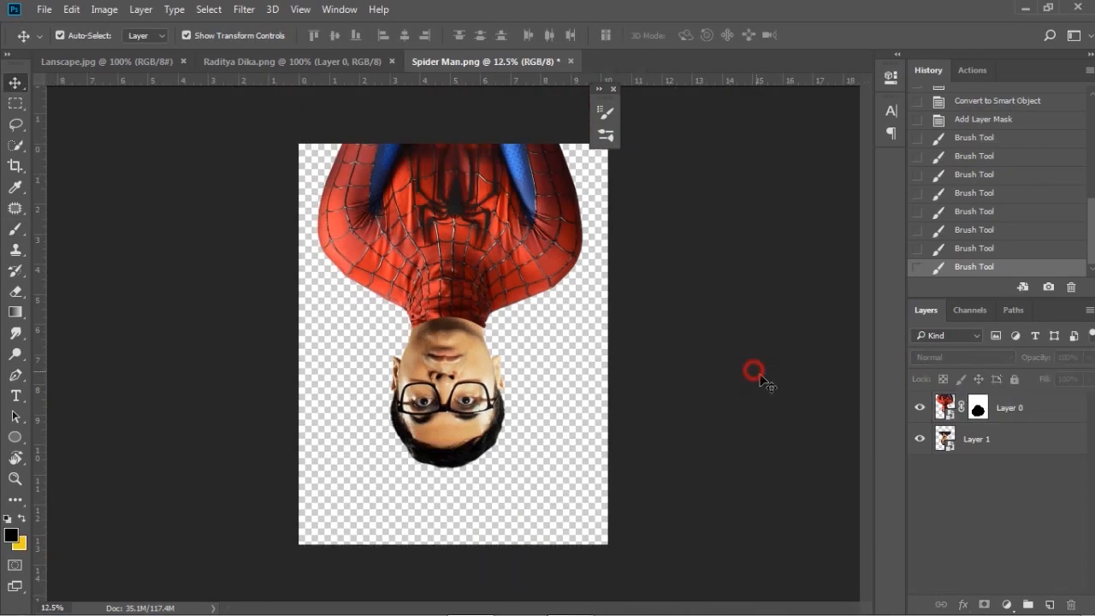
Nudge the portrait layer slightly right and up to align the head with the suit's collar.
left_click(972, 435)
key("shift+Right")
key("shift+Down")
key("shift+Right")
key("shift+Up")
key("shift+Up")
key("shift+Up")
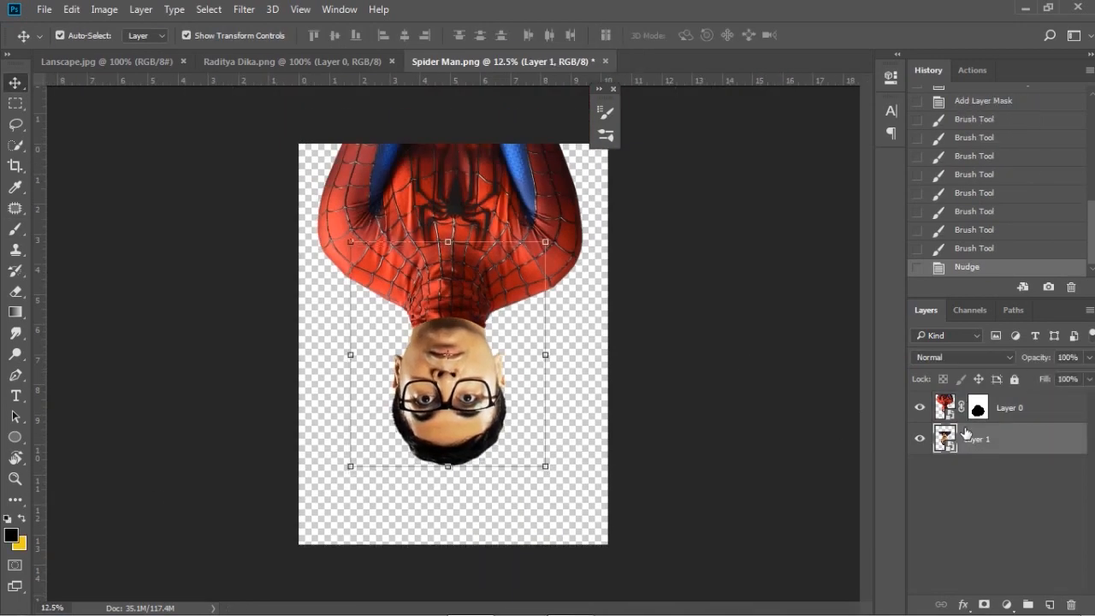
Paint on the Spider-Man layer mask with a 500 px brush to uncover more of the neck under the chin.
left_click(977, 408)
key("ctrl+plus")
key("b")
left_click(439, 351)
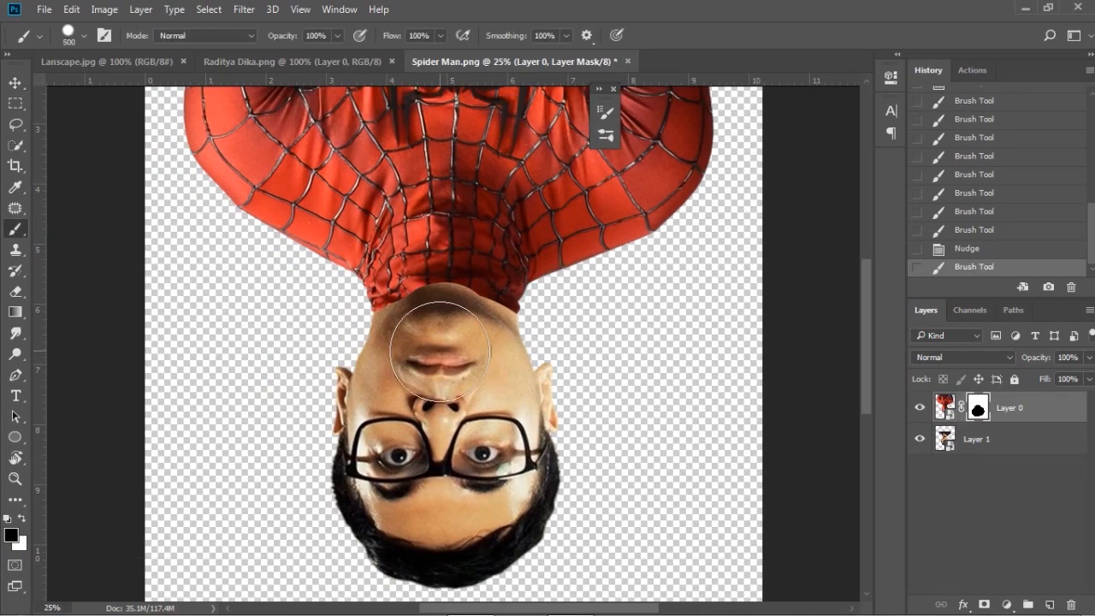
key("ctrl+plus")
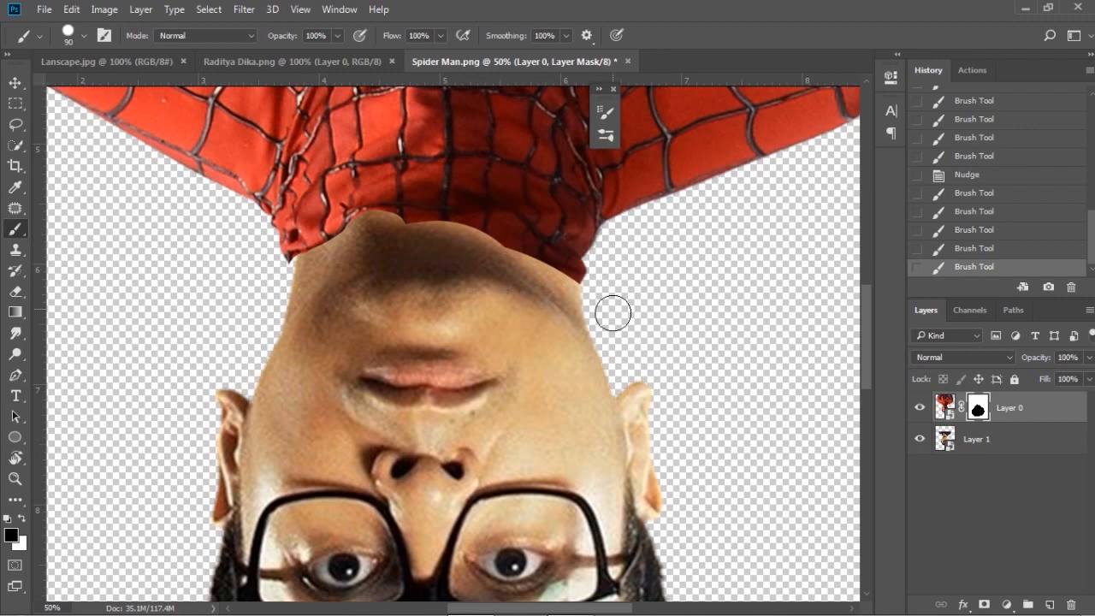
Refine the collar edge on the layer mask with a brush reduced to 50 px.
key("r")
left_click_drag(613, 314, 372, 294)
key("b")
key("bracketleft")
key("bracketleft")
key("bracketleft")
key("bracketleft")
key("bracketleft")
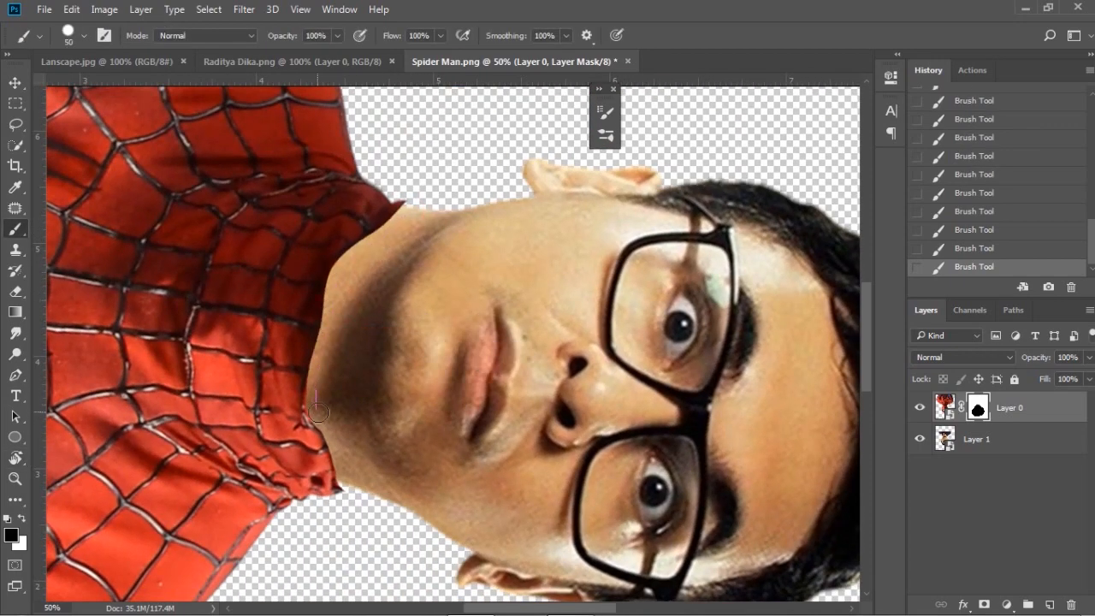
key("r")
key("Escape")
key("ctrl+minus")
key("ctrl+minus")
key("ctrl+minus")
key("ctrl+minus")
key("ctrl+minus")
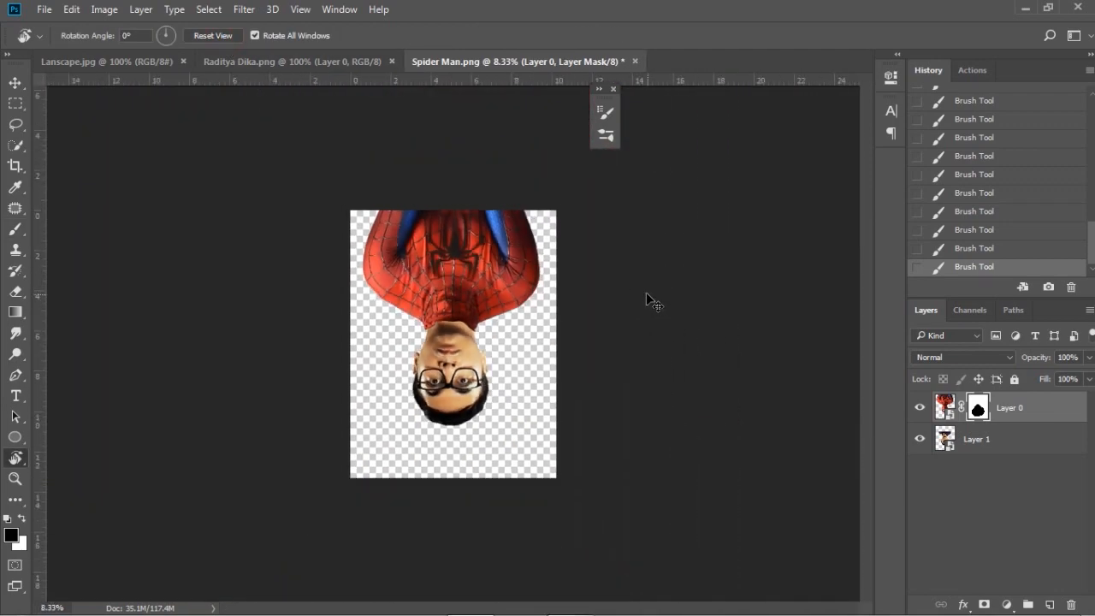
key("ctrl+plus")
key("ctrl+minus")
Scale the Spider-Man and portrait layers down together and centre the figure horizontally on the canvas.
key("v")
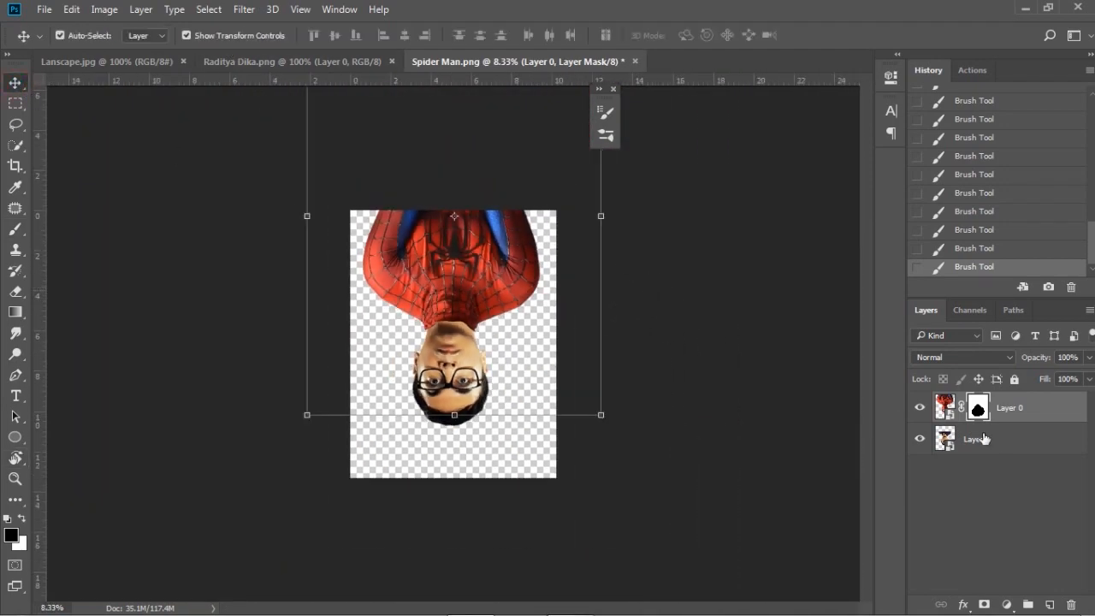
left_click(984, 440, "ctrl")
key("ctrl+t")
left_click_drag(601, 425, 532, 330)
left_click_drag(460, 230, 493, 376)
left_click_drag(566, 478, 523, 416)
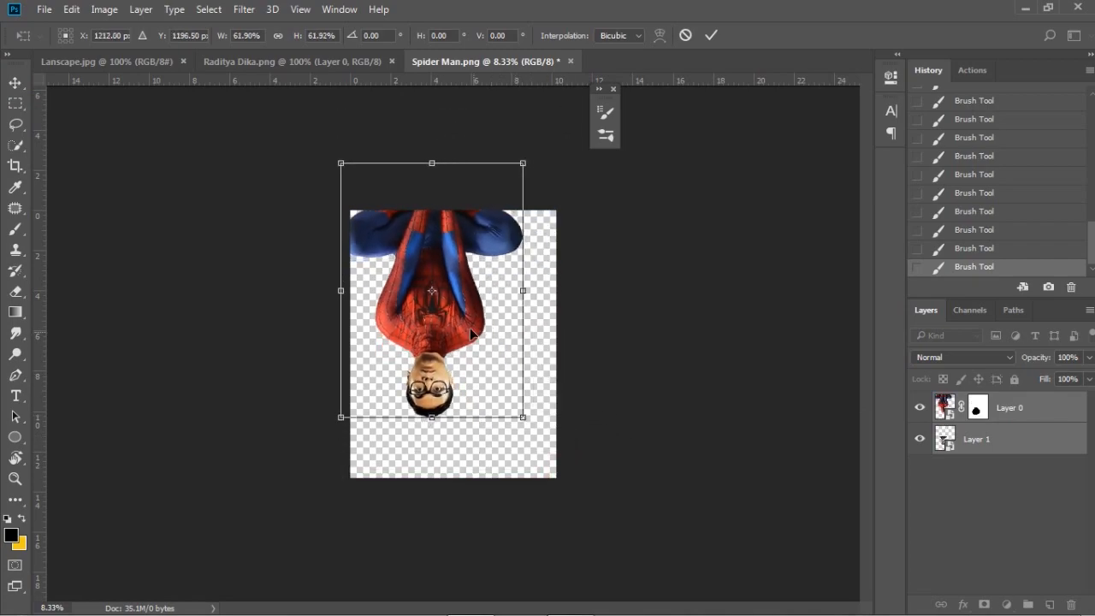
left_click_drag(462, 323, 488, 315)
left_click_drag(545, 409, 541, 406)
key("Return")
key("ctrl+plus")
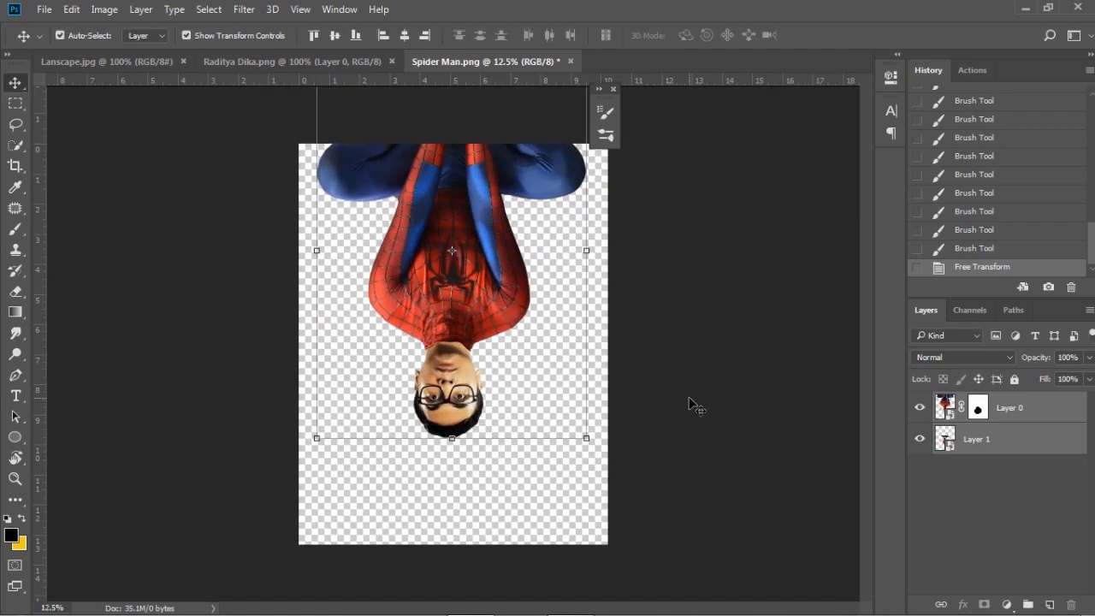
Nudge only the portrait layer down a few pixels relative to the suit.
left_click(693, 405)
left_click(480, 395)
key("Down")
key("Down")
key("Down")
key("Down")
key("Down")
key("Down")
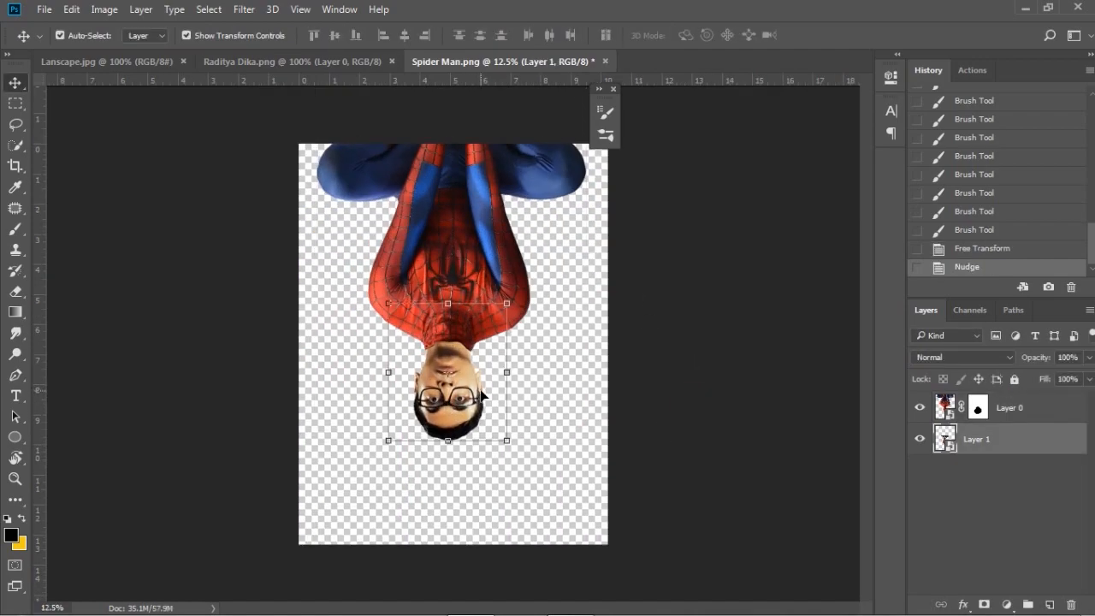
left_click(630, 367)
key("ctrl+minus")
key("ctrl+plus")
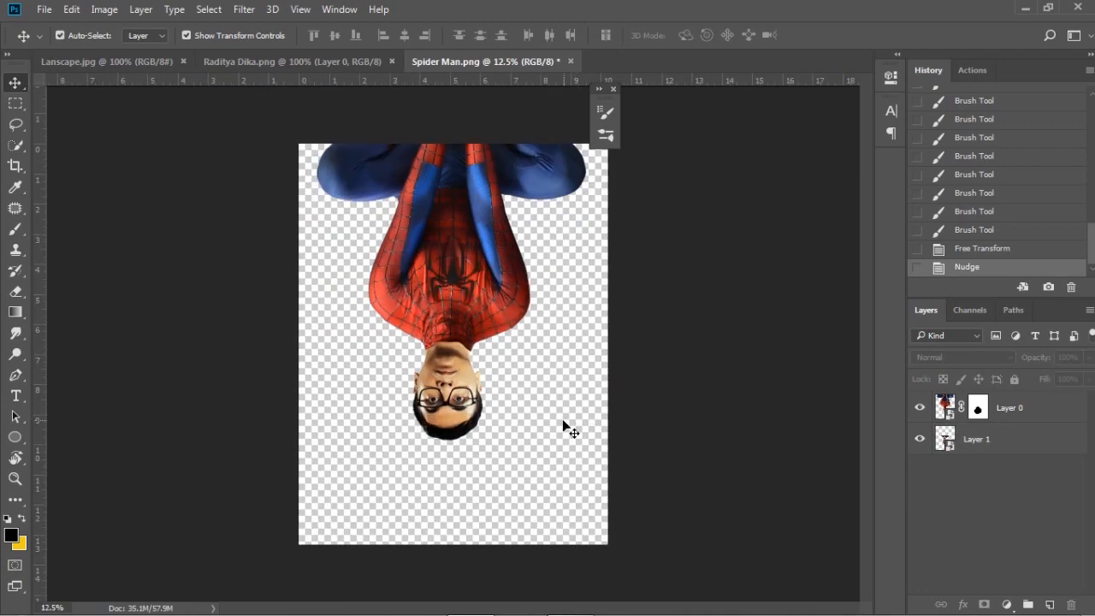
Shift the head slightly further down so the neck sits properly in the collar.
key("ctrl+plus")
left_click(461, 373)
key("Down")
key("Down")
key("Down")
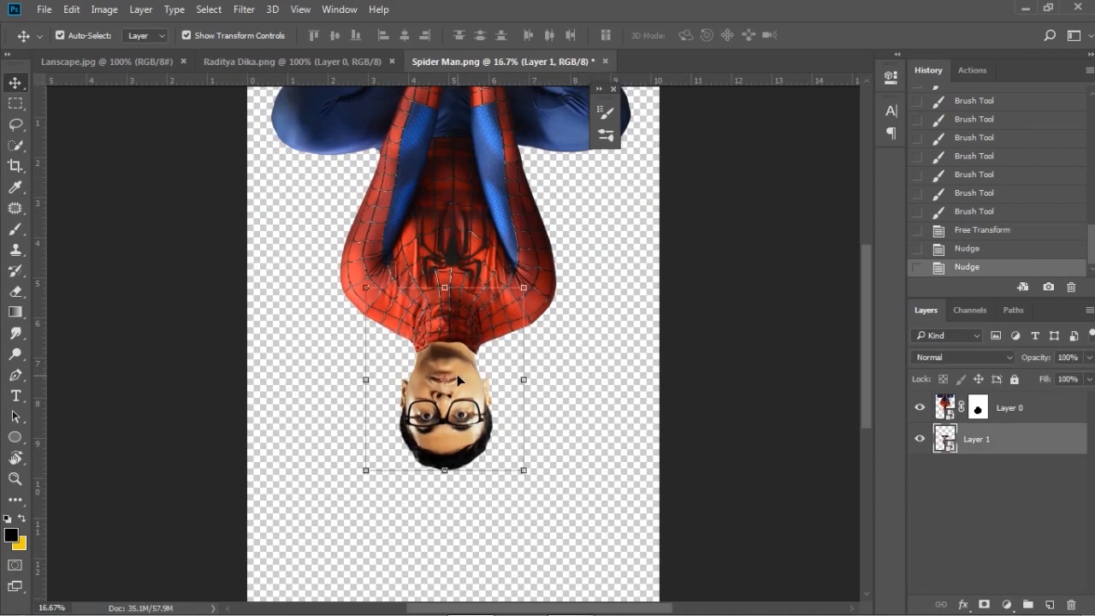
left_click(584, 347)
key("ctrl+minus")
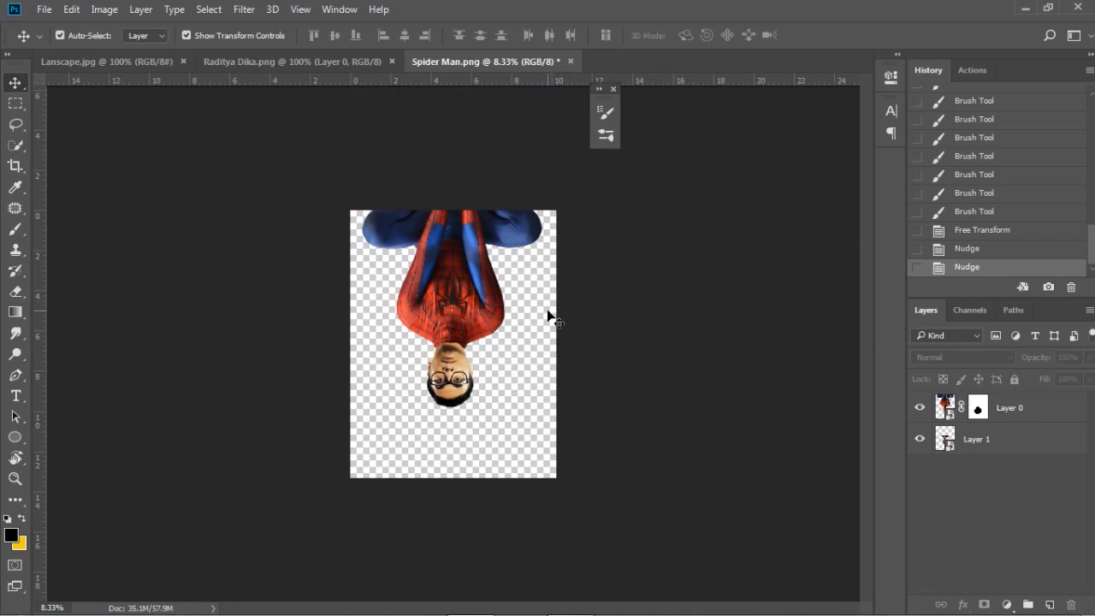
Resize the portrait layer slightly with Free Transform and nudge it left.
key("ctrl+plus")
key("ctrl+plus")
key("ctrl+plus")
left_click(470, 389)
left_click_drag(585, 232, 586, 240)
key("Return")
key("Left")
key("Left")
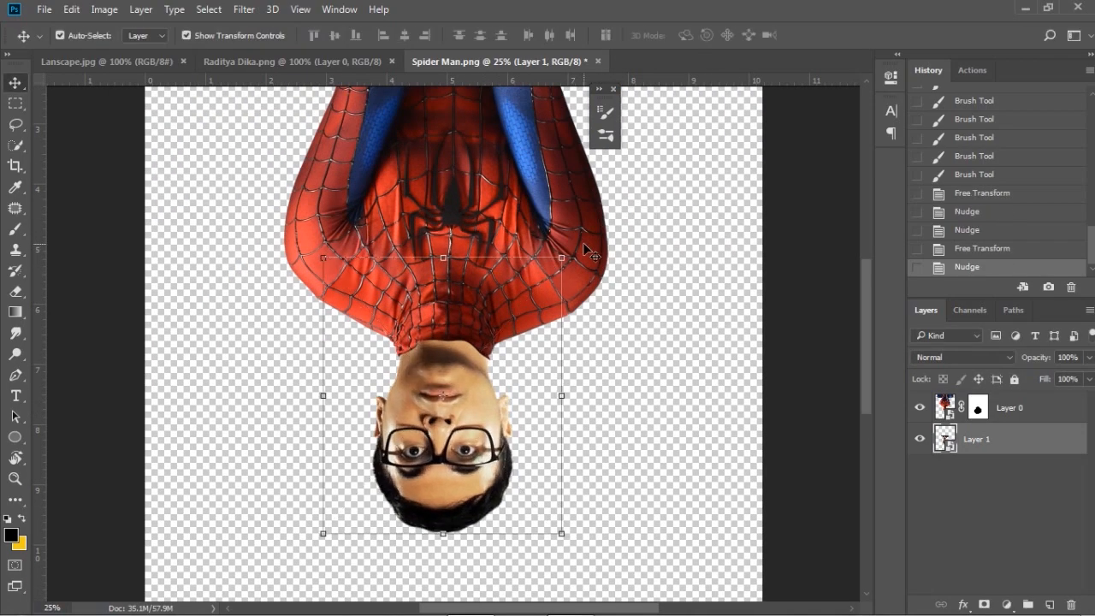
Examine the head's proportions and its join with the suit's collar at several magnifications.
left_click(686, 241)
key("ctrl+minus")
key("ctrl+minus")
key("ctrl+minus")
key("ctrl+minus")
key("ctrl+plus")
key("ctrl+plus")
key("ctrl+plus")
key("ctrl+plus")
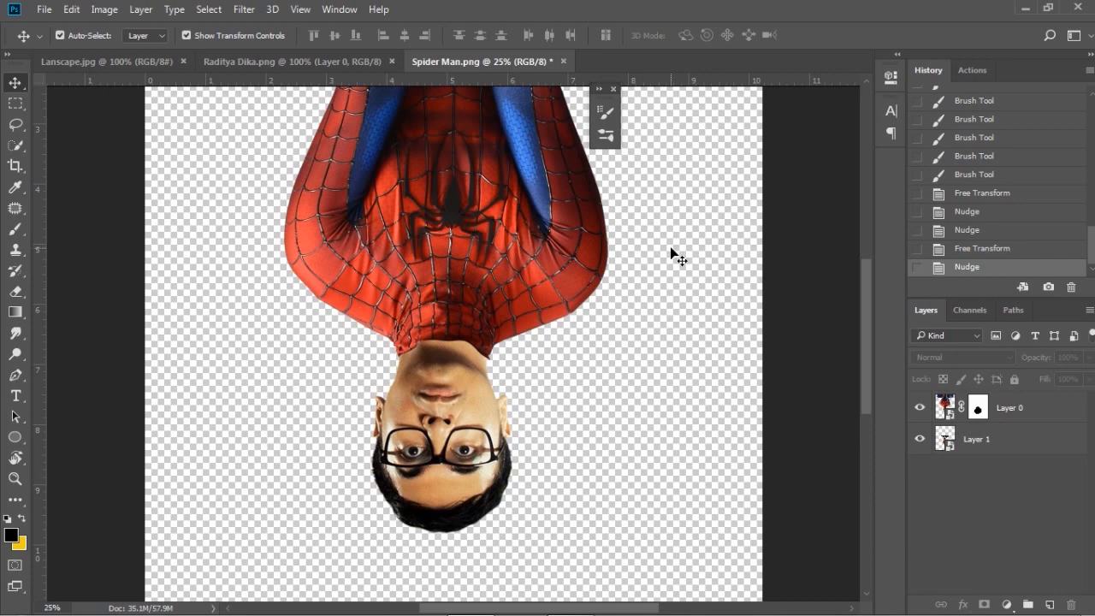
Rotate both layers together 180° and move the upright figure down to the bottom of the canvas.
key("ctrl+minus")
key("ctrl+alt+a")
left_click(71, 9)
mouse_move(226, 359)
left_click(386, 480)
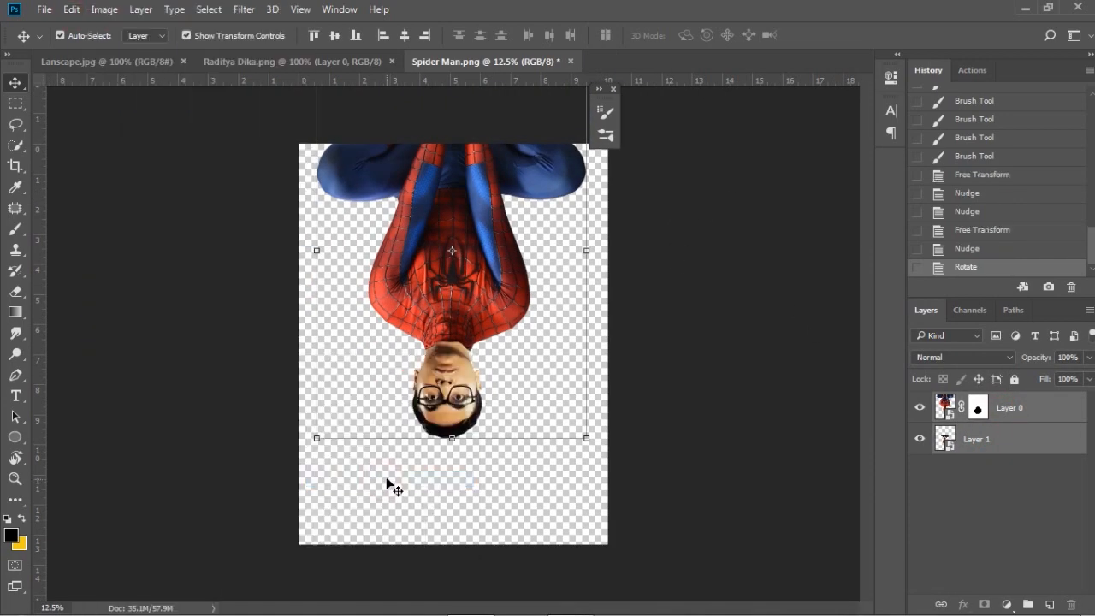
left_click_drag(503, 212, 502, 316)
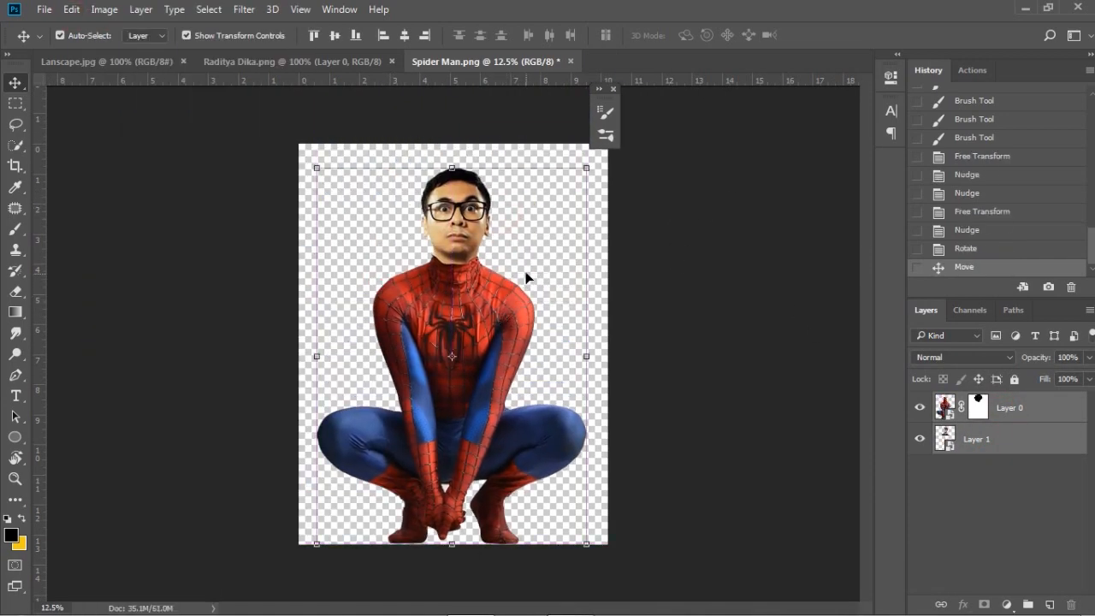
Nudge the portrait layer slightly left to centre the head on the suit's neck.
key("ctrl+plus")
left_click_drag(523, 107, 519, 245)
left_click(522, 246)
left_click(509, 237)
key("shift+Left")
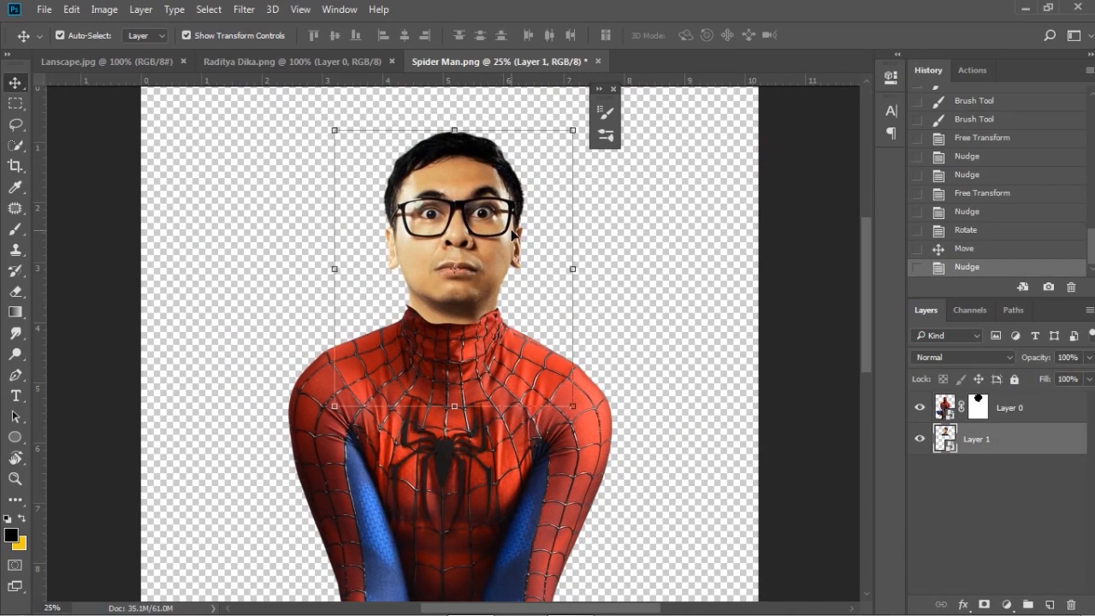
key("ctrl+minus")
key("ctrl+minus")
left_click(735, 389)
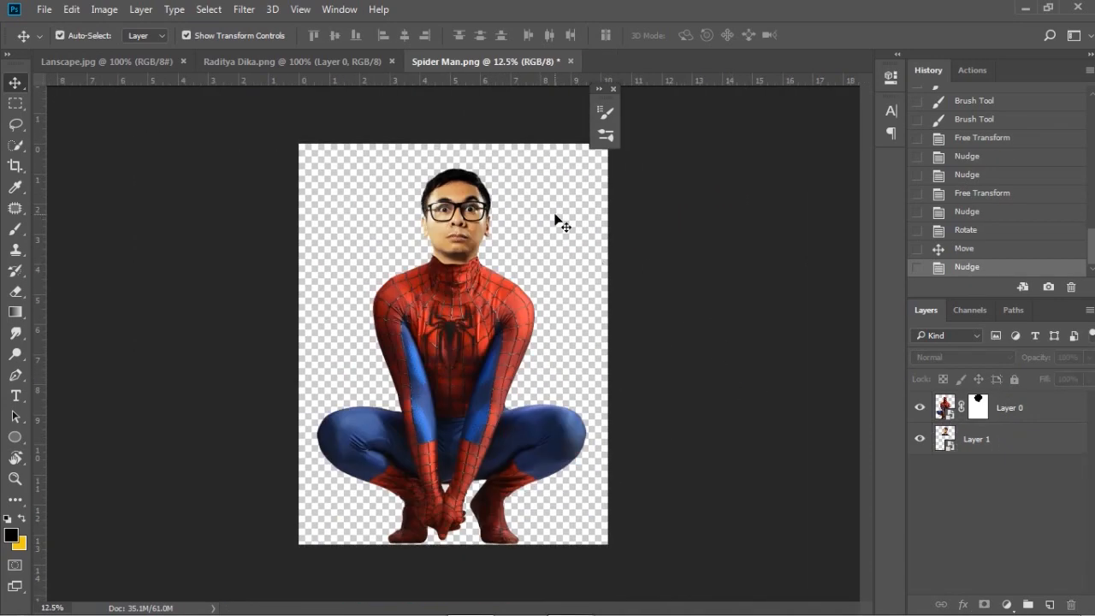
Start Puppet Warp on the Spider-Man suit layer and pin its collar, shoulders, elbows, knees and feet.
key("ctrl+plus")
key("ctrl+plus")
key("ctrl+plus")
left_click_drag(530, 219, 531, 468)
key("ctrl+plus")
key("ctrl+plus")
left_click(574, 392)
left_click(72, 9)
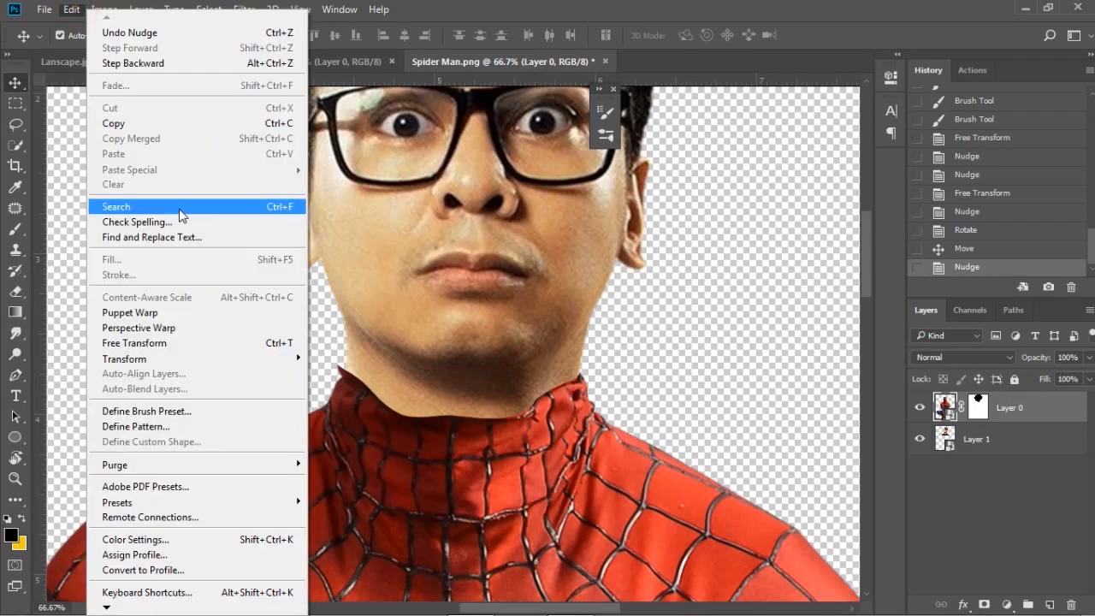
left_click(137, 312)
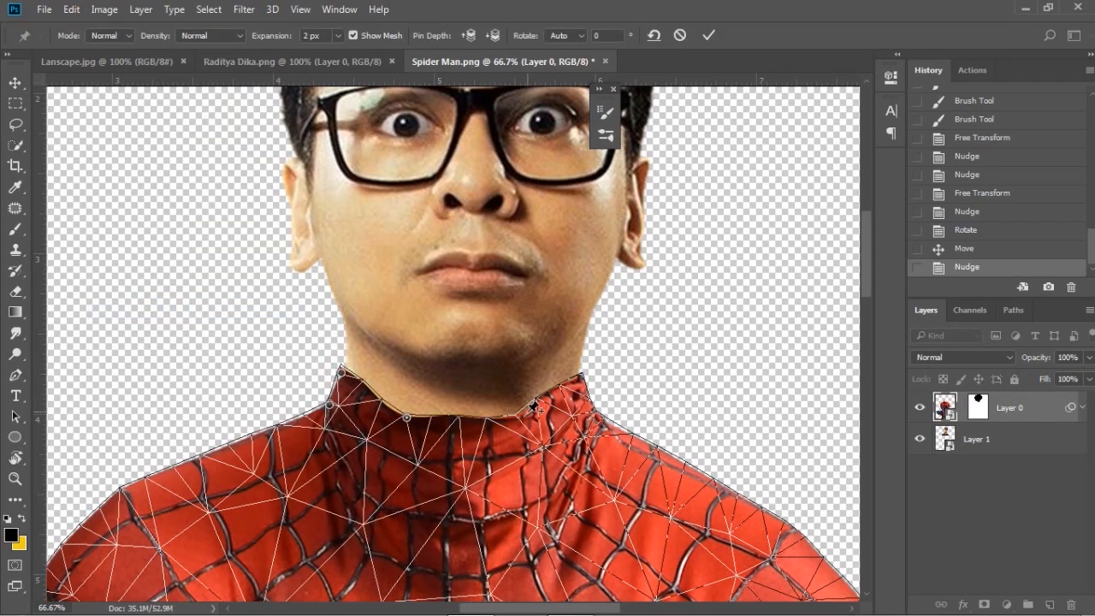
key("ctrl+minus")
key("ctrl+minus")
key("ctrl+minus")
left_click(609, 449)
key("ctrl+minus")
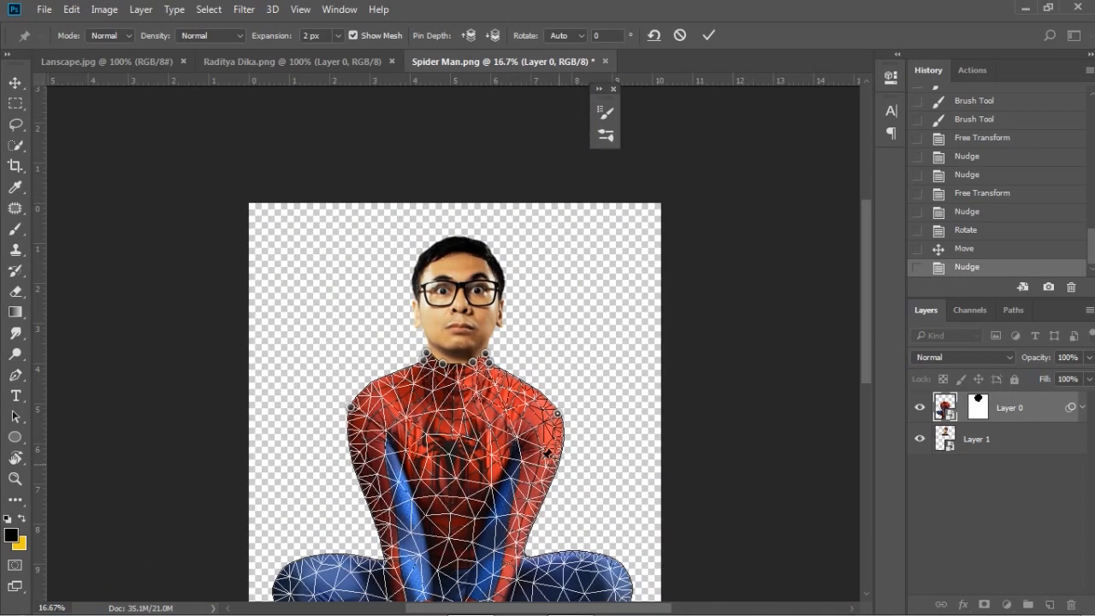
left_click_drag(463, 592, 452, 486)
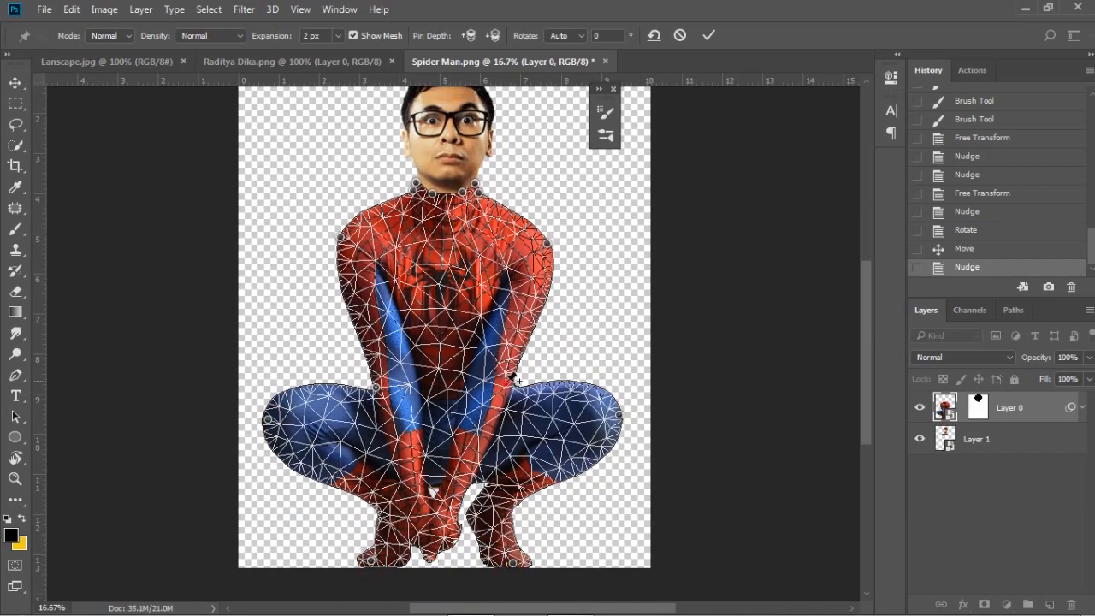
Pull the collar's Puppet Warp pins slightly so the suit fits closely around the neck, and apply the warp.
key("ctrl+plus")
key("ctrl+plus")
left_click_drag(477, 215, 508, 467)
key("ctrl+plus")
key("ctrl+plus")
left_click_drag(367, 199, 369, 197)
left_click_drag(602, 204, 599, 202)
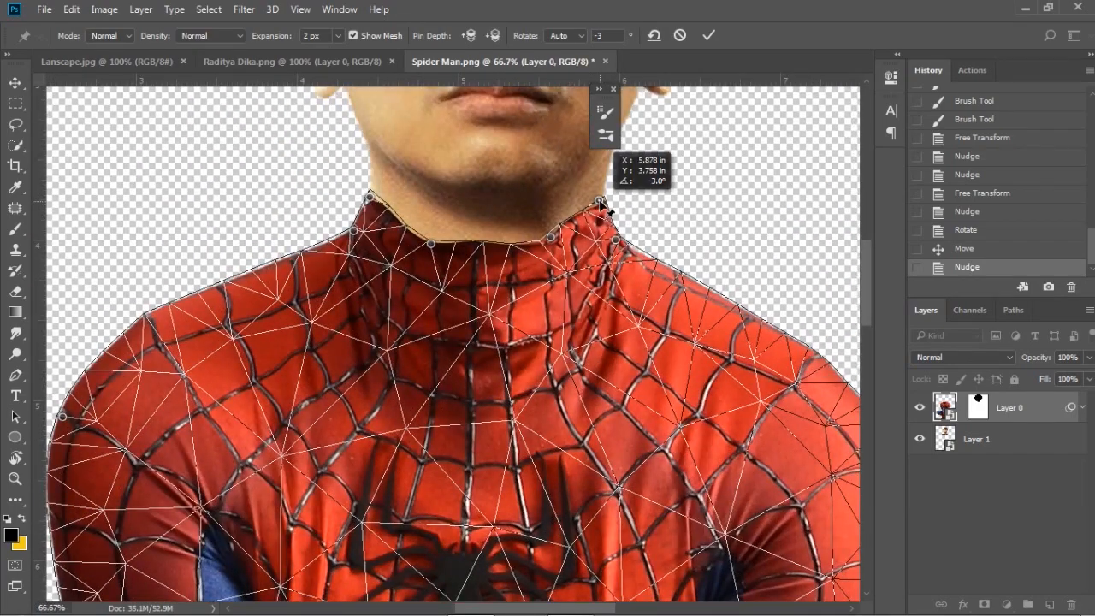
left_click_drag(354, 230, 354, 231)
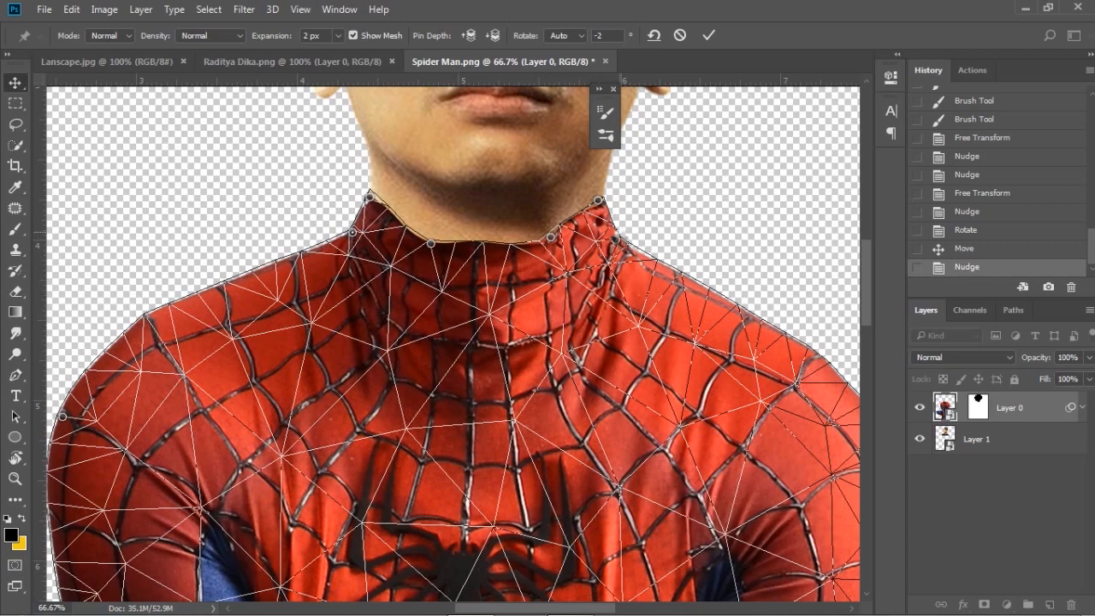
key("Return")
Resize the portrait layer slightly with Free Transform and nudge it left and down onto the collar.
key("ctrl+minus")
key("ctrl+minus")
key("ctrl+minus")
key("ctrl+minus")
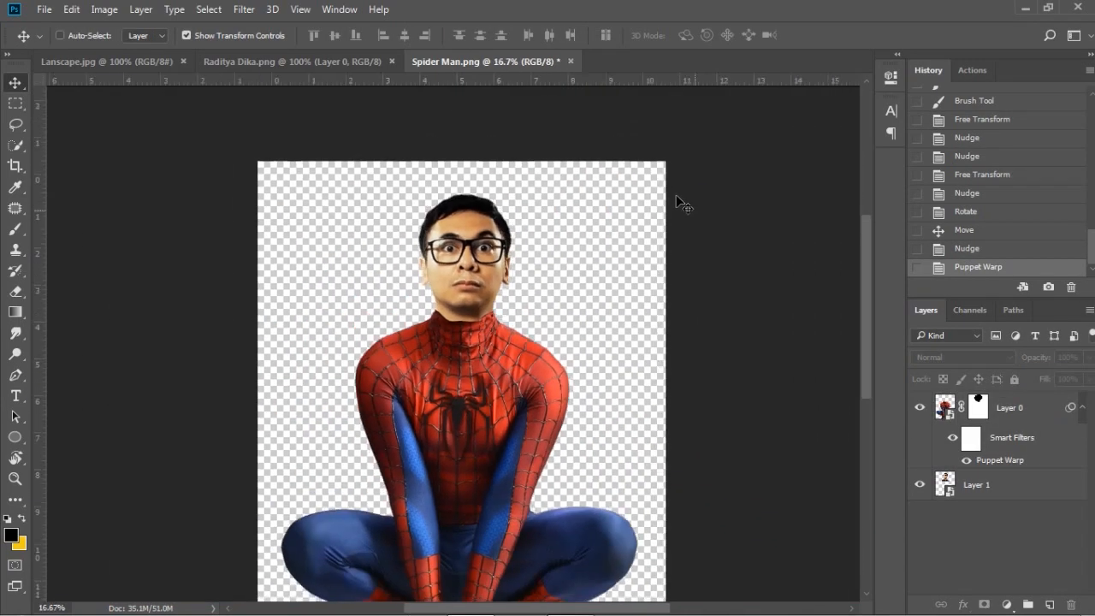
key("ctrl+minus")
left_click(460, 197)
left_click_drag(532, 161, 537, 156)
key("Return")
key("Left")
key("Down")
left_click(619, 182, "ctrl")
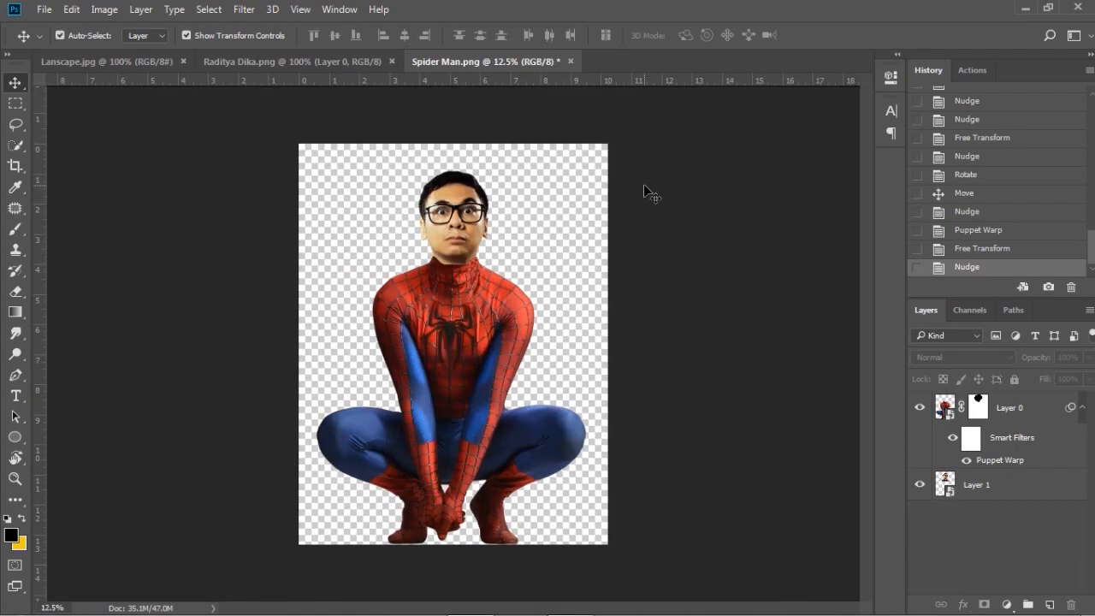
Add a Hue/Saturation adjustment clipped to the Spider-Man suit layer and lower the Cyans saturation.
left_click(1080, 408)
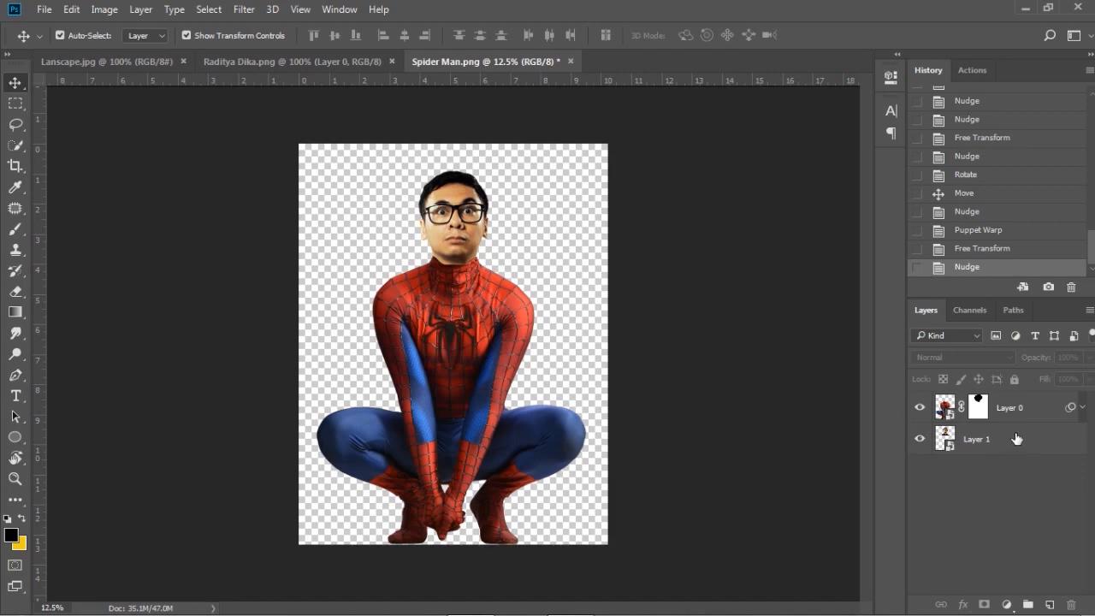
left_click(1017, 409)
left_click(1006, 603)
left_click(992, 410)
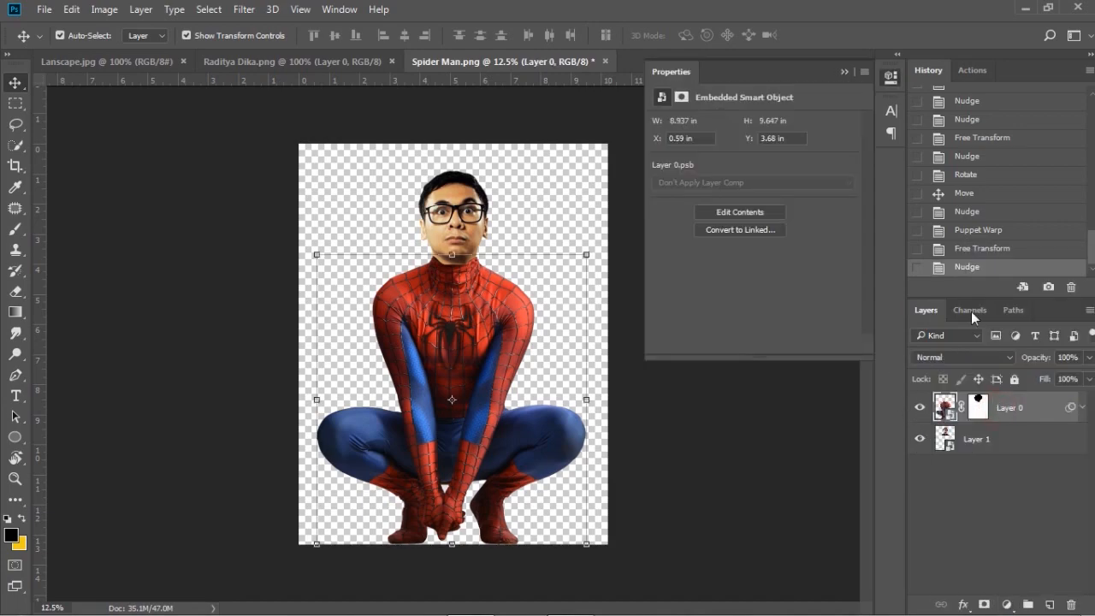
key("ctrl+alt+g")
left_click(742, 143)
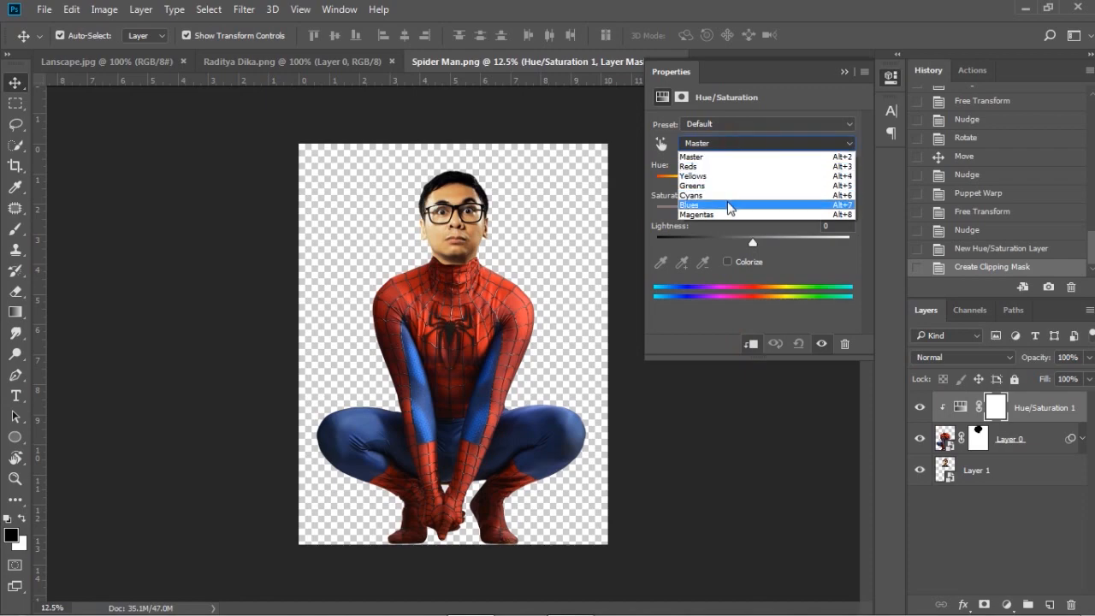
left_click(732, 202)
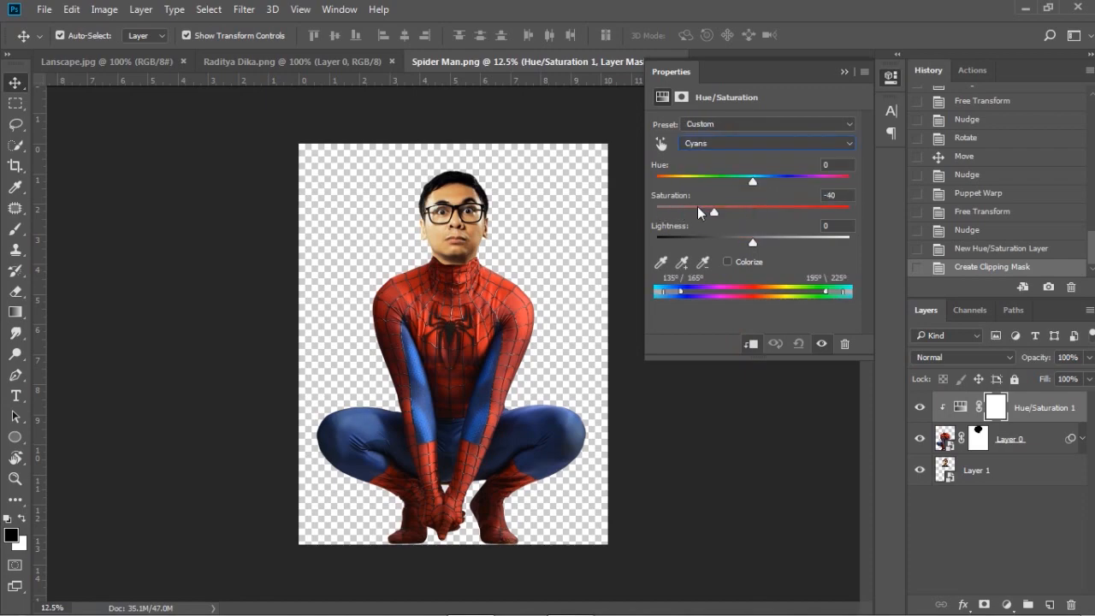
Lower the Blues saturation strongly and the Reds saturation moderately in the suit's Hue/Saturation adjustment.
left_click(743, 143)
left_click(714, 202)
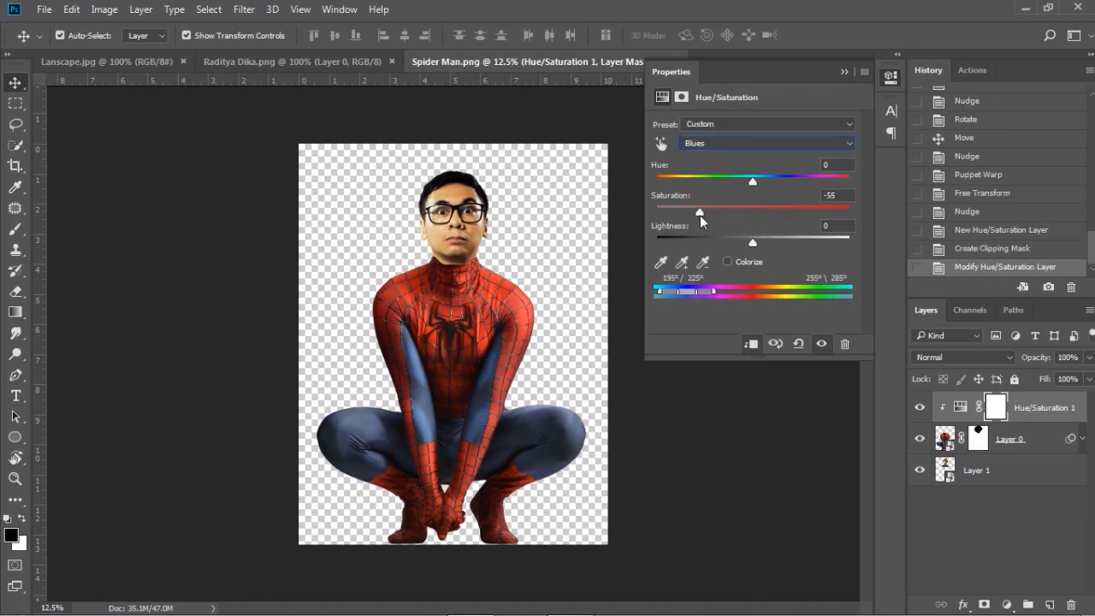
left_click(714, 144)
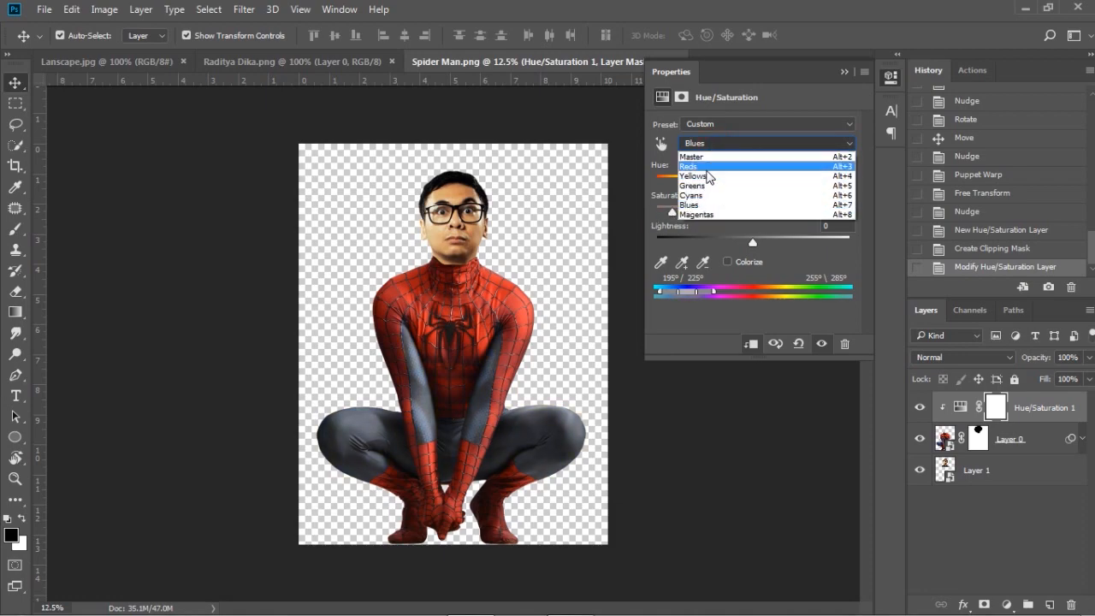
left_click(708, 167)
left_click_drag(752, 212, 719, 212)
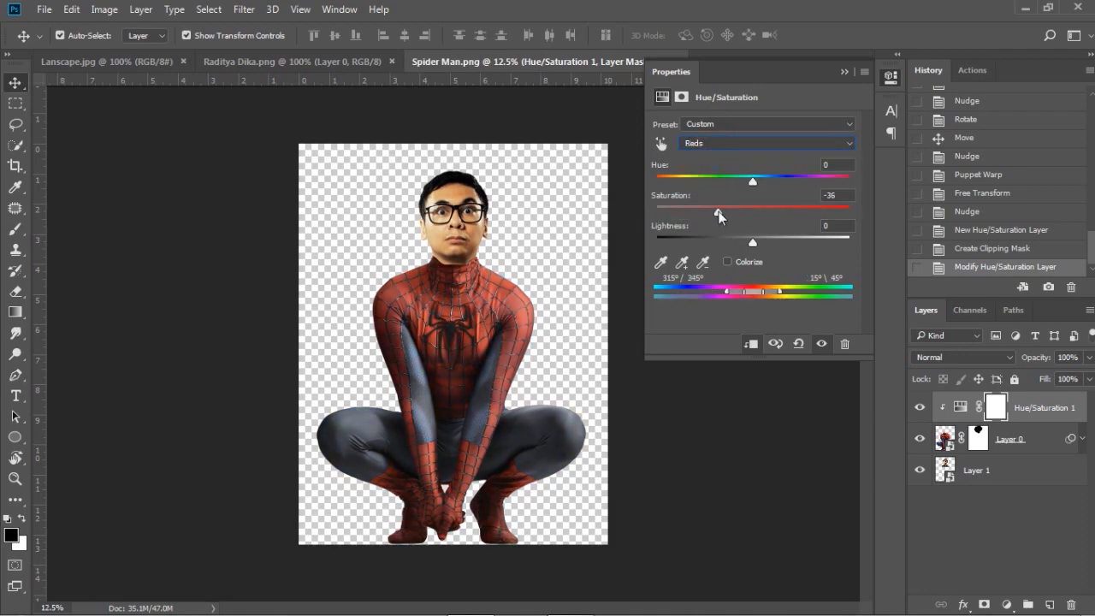
left_click(843, 72)
Add a Hue/Saturation adjustment directly above the portrait layer and reduce saturation to mute the face's colours.
left_click(984, 470)
left_click(1006, 604)
left_click(979, 393)
left_click(743, 142)
left_click(712, 197)
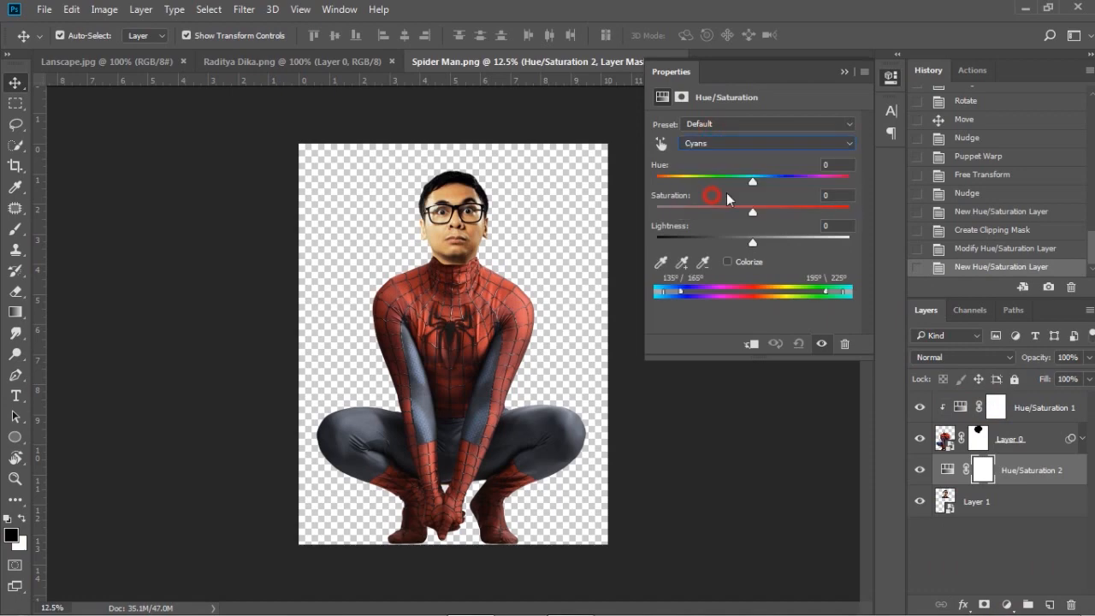
left_click(742, 143)
left_click(710, 196)
left_click_drag(753, 207, 708, 206)
left_click(743, 143)
left_click(708, 166)
left_click(843, 72)
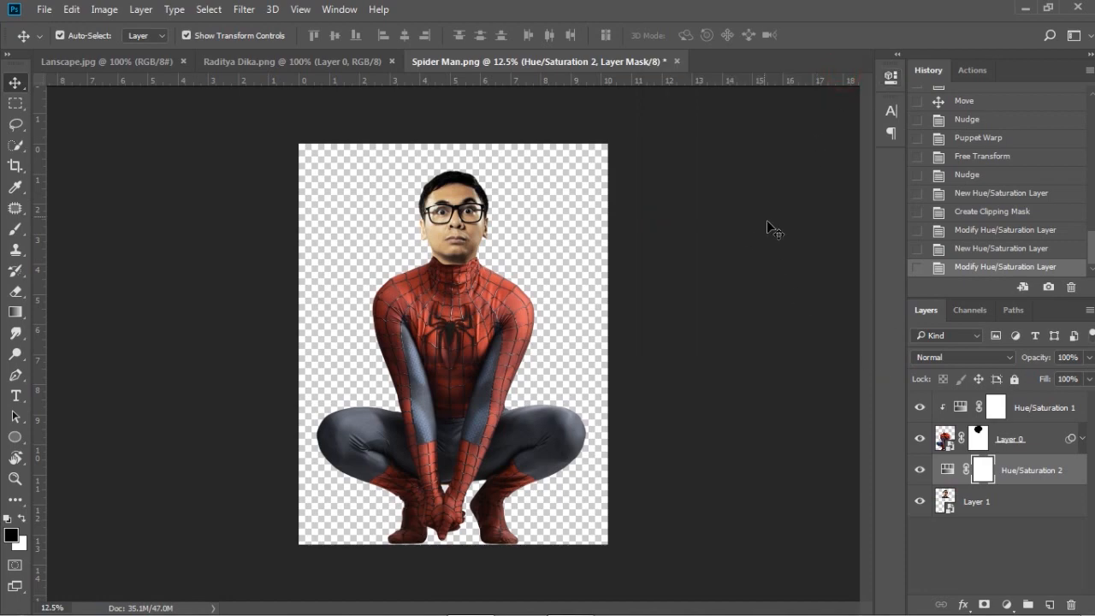
Create an empty layer above the portrait's Hue/Saturation adjustment and sample a dark skin tone beneath the chin.
left_click(1027, 442)
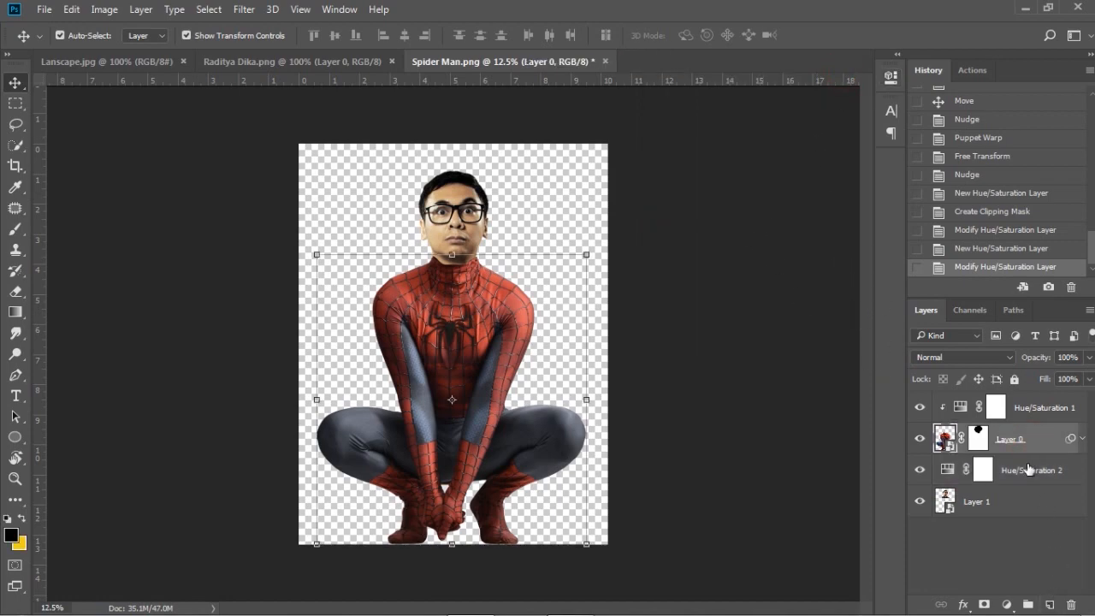
left_click(1027, 469)
left_click(1050, 604)
key("ctrl+plus")
key("ctrl+plus")
key("ctrl+plus")
key("ctrl+plus")
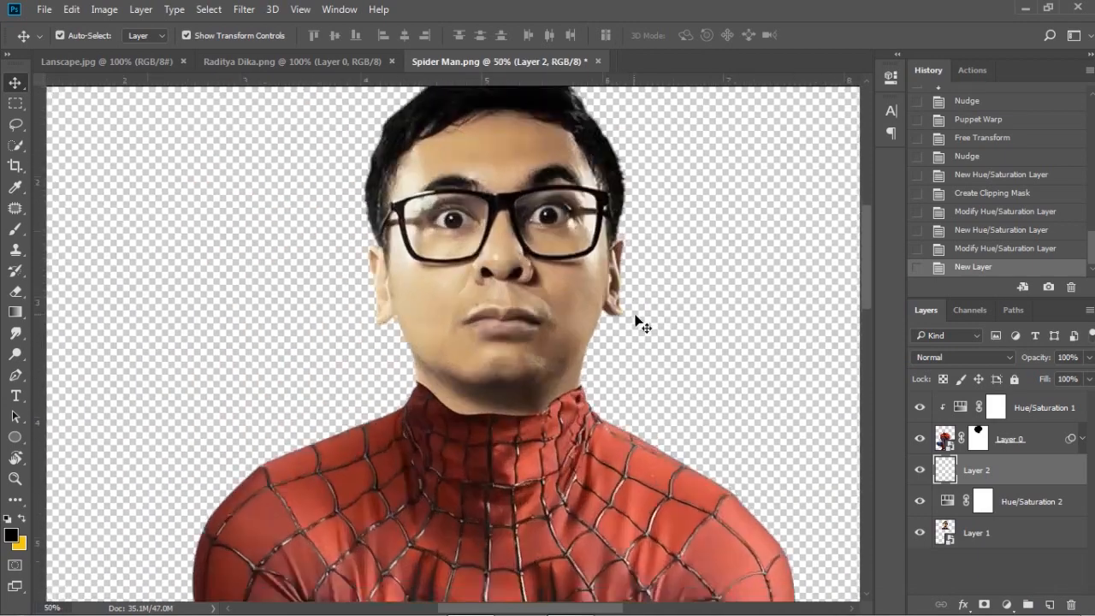
key("i")
left_click(482, 360)
Set up a soft round brush and paint shadow under the chin along the collar's right and centre edge.
key("b")
key("F5")
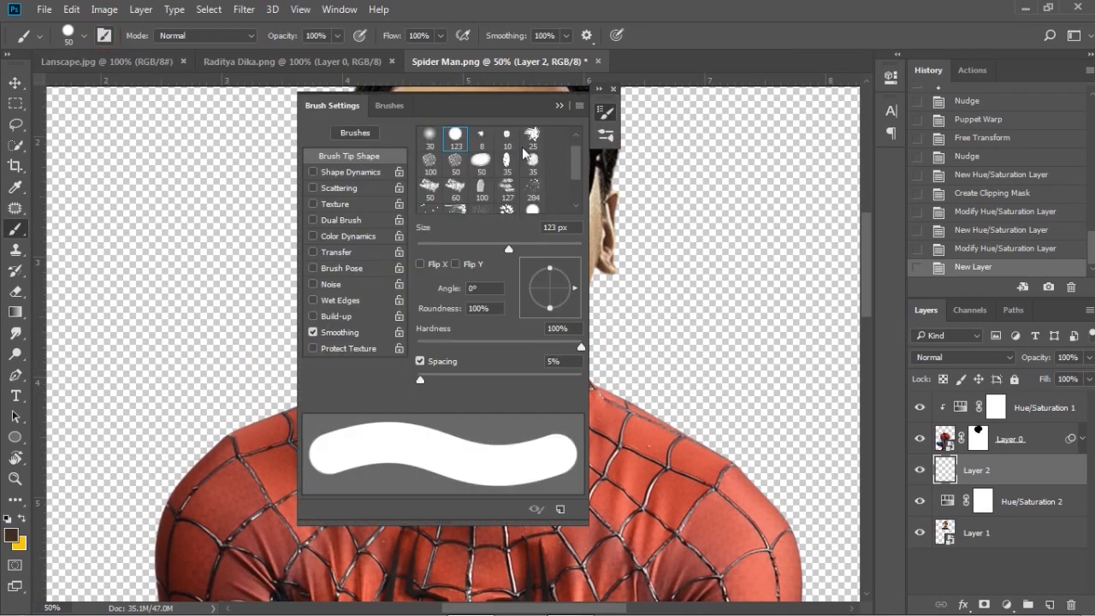
key("F5")
key("ctrl+plus")
key("bracketright")
key("bracketright")
key("bracketright")
left_click_drag(600, 370, 579, 386)
left_click_drag(579, 386, 572, 396)
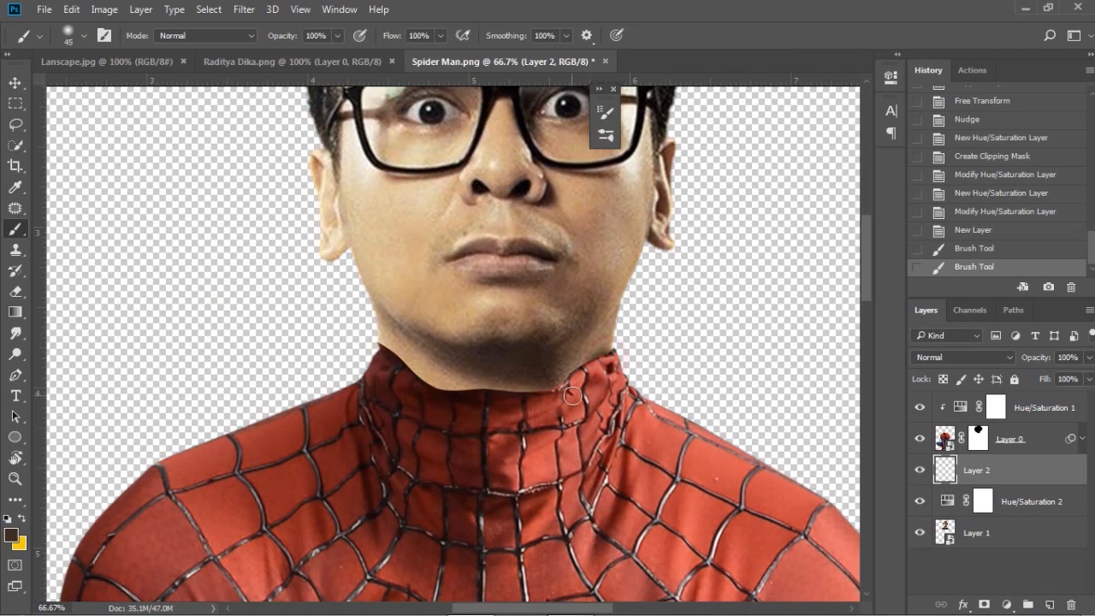
left_click_drag(497, 409, 510, 407)
Enlarge the brush to 125 px and paint shadow along the left side of the neck above the collar.
key("bracketright")
key("bracketright")
key("bracketright")
key("bracketright")
left_click_drag(442, 398, 428, 392)
left_click_drag(445, 395, 419, 385)
left_click_drag(428, 390, 406, 380)
left_click_drag(405, 380, 409, 392)
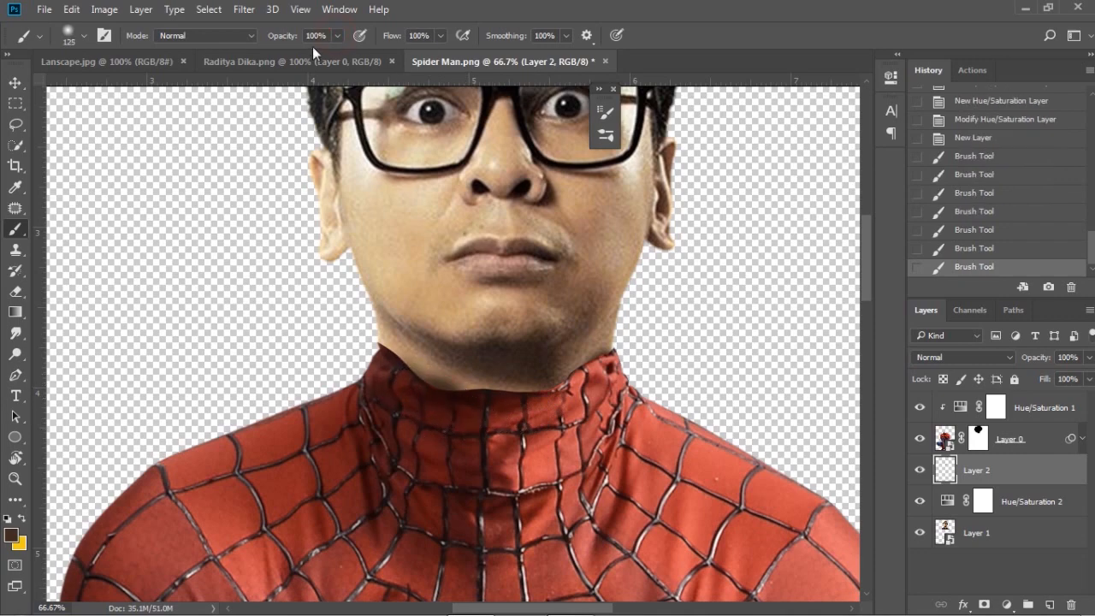
Set the brush opacity to 74% and deepen the shadow between the jaw and the collar.
left_click(464, 412)
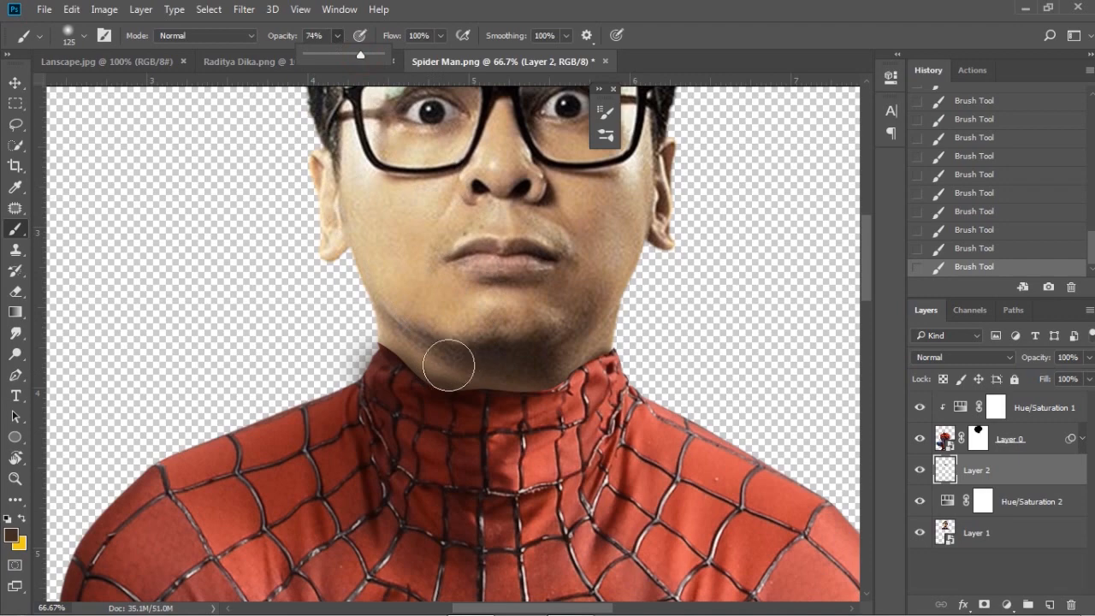
left_click(431, 399)
key("bracketleft")
key("bracketleft")
key("bracketleft")
key("bracketleft")
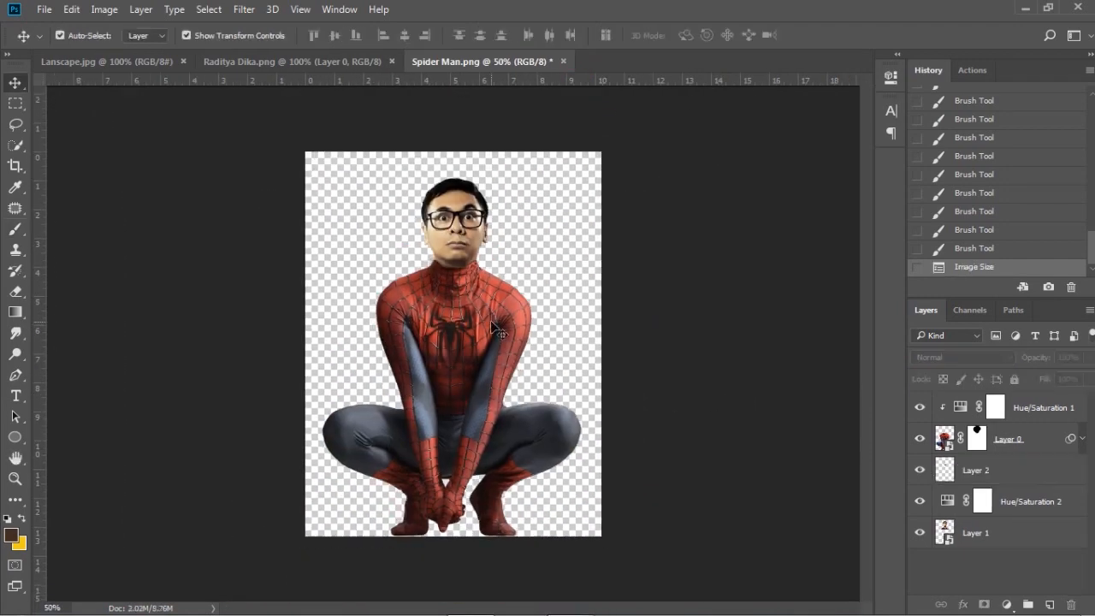
left_click(71, 8)
mouse_move(128, 359)
left_click(354, 548)
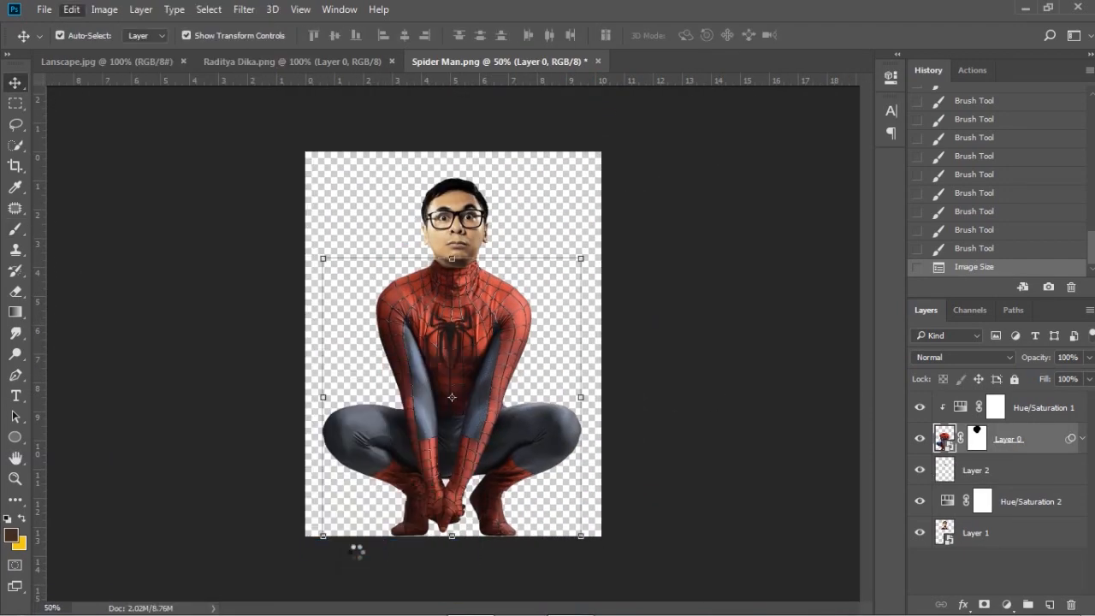
key("ctrl+z")
Flip the Spider-Man suit layer horizontally and nudge it right to line up beneath the head.
left_click(71, 9)
left_click(366, 533)
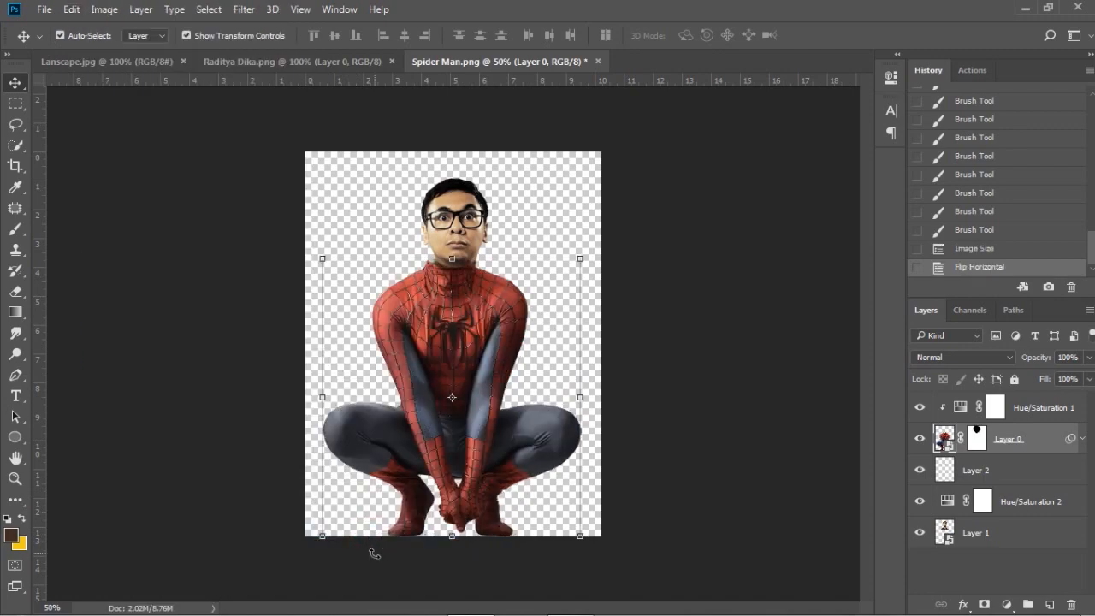
key("Right")
key("Right")
key("Right")
key("Right")
key("ctrl+t")
key("Escape")
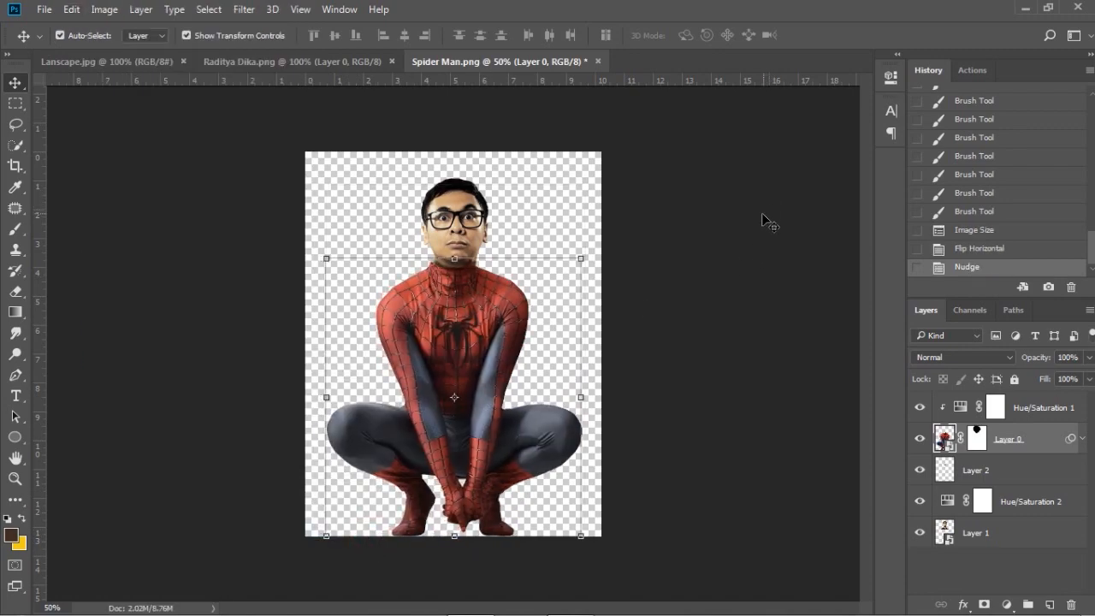
left_click(706, 333)
Nudge the portrait layer left to centre the head on the flipped suit's collar.
left_click(1010, 525)
key("ctrl+plus")
key("ctrl+plus")
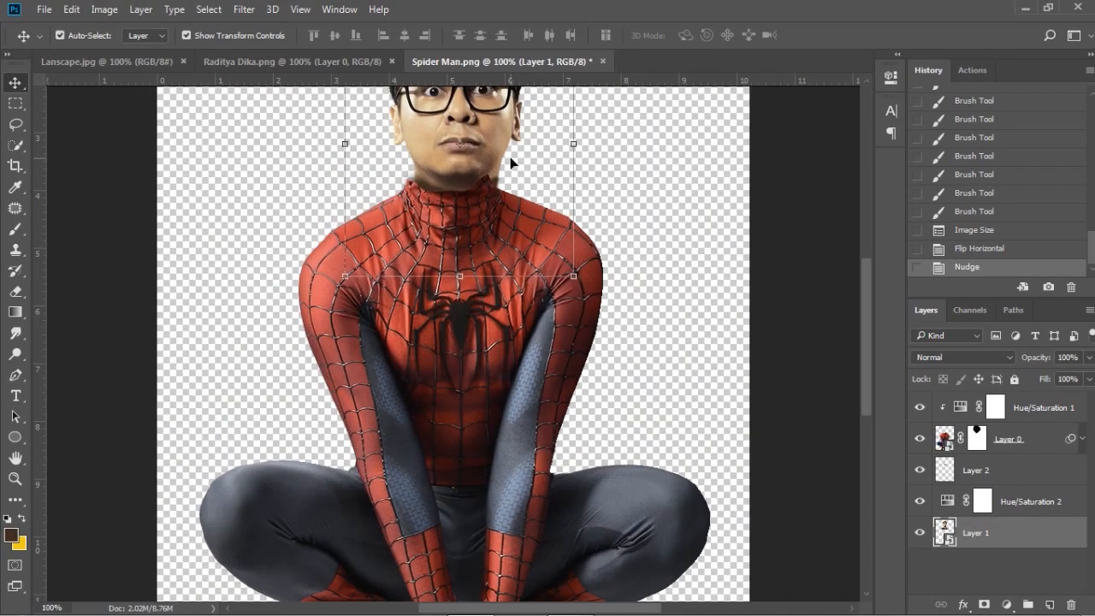
key("Left")
key("Left")
key("Left")
key("Left")
key("Left")
Try to flip the neck shadow layer vertically and nudge it up, and undo both changes.
left_click(992, 475)
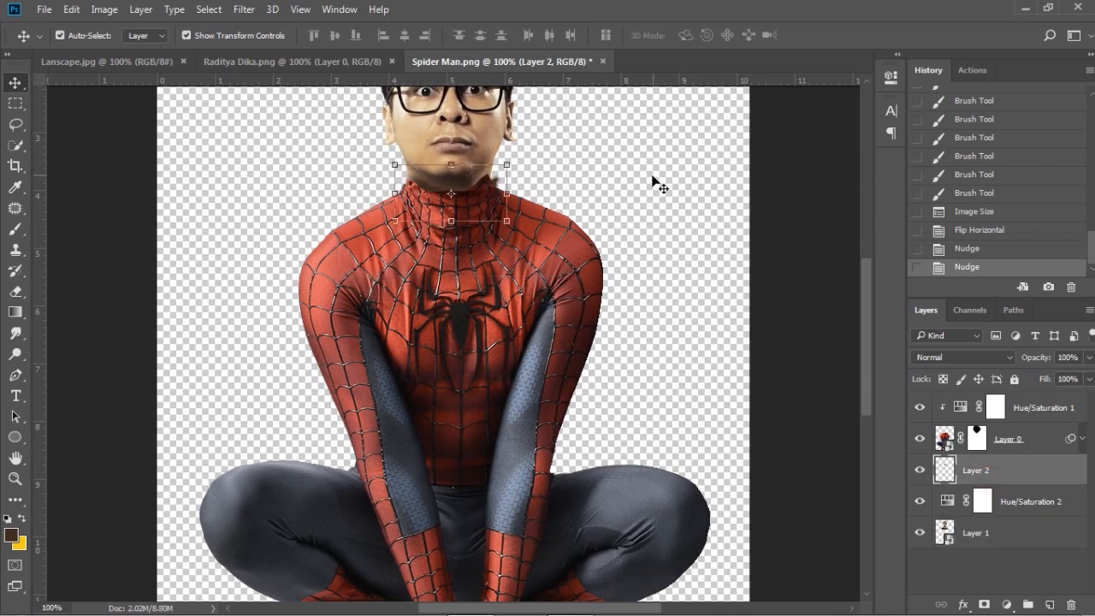
left_click(71, 8)
mouse_move(184, 359)
left_click(383, 553)
key("Up")
key("Up")
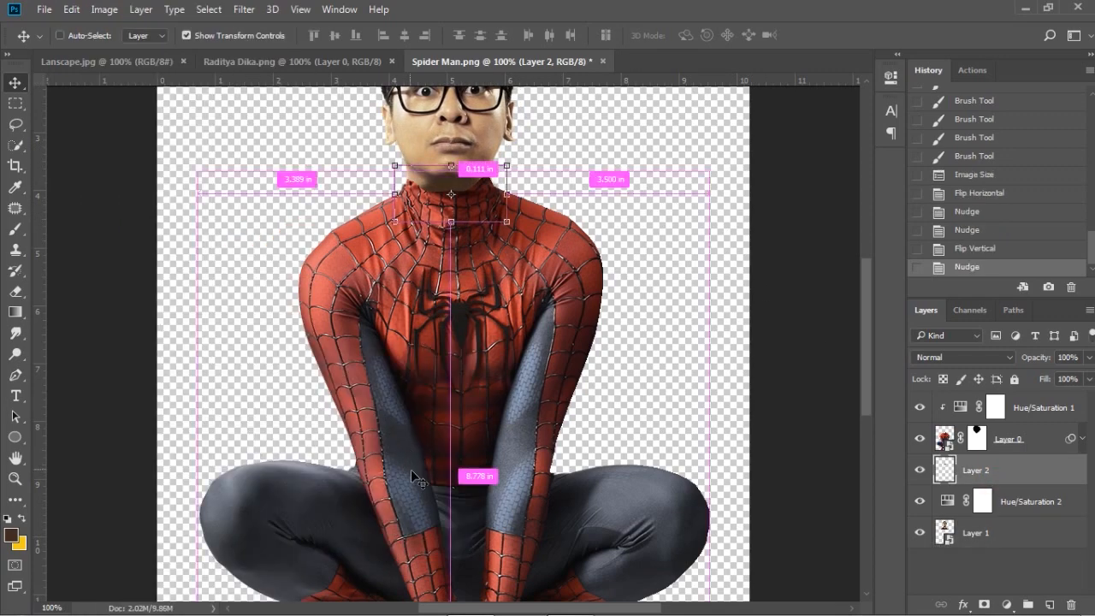
key("ctrl+alt+z")
key("ctrl+alt+z")
Flip the neck shadow layer horizontally and refine the fit at the collar with Free Transform and small nudges.
left_click(71, 9)
left_click(350, 594)
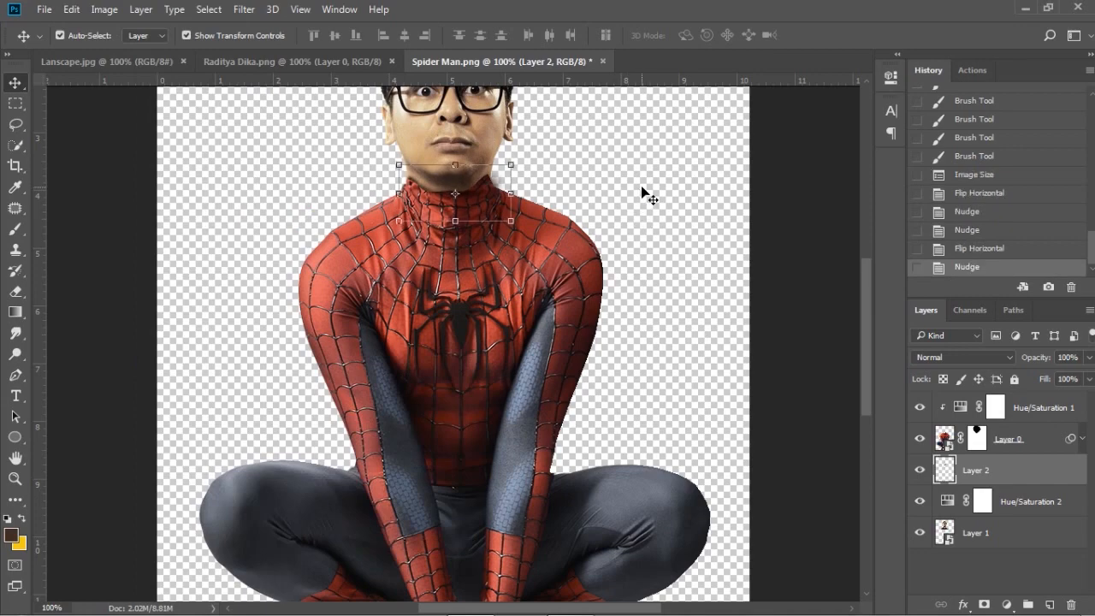
left_click_drag(536, 140, 523, 554)
key("Return")
key("Down")
left_click(763, 255)
Scale the portrait head down slightly with Free Transform and reposition it on the suit's collar.
key("ctrl+minus")
key("ctrl+minus")
key("ctrl+plus")
key("ctrl+plus")
key("ctrl+plus")
left_click(513, 343)
left_click_drag(690, 113, 660, 132)
left_click_drag(520, 263, 528, 256)
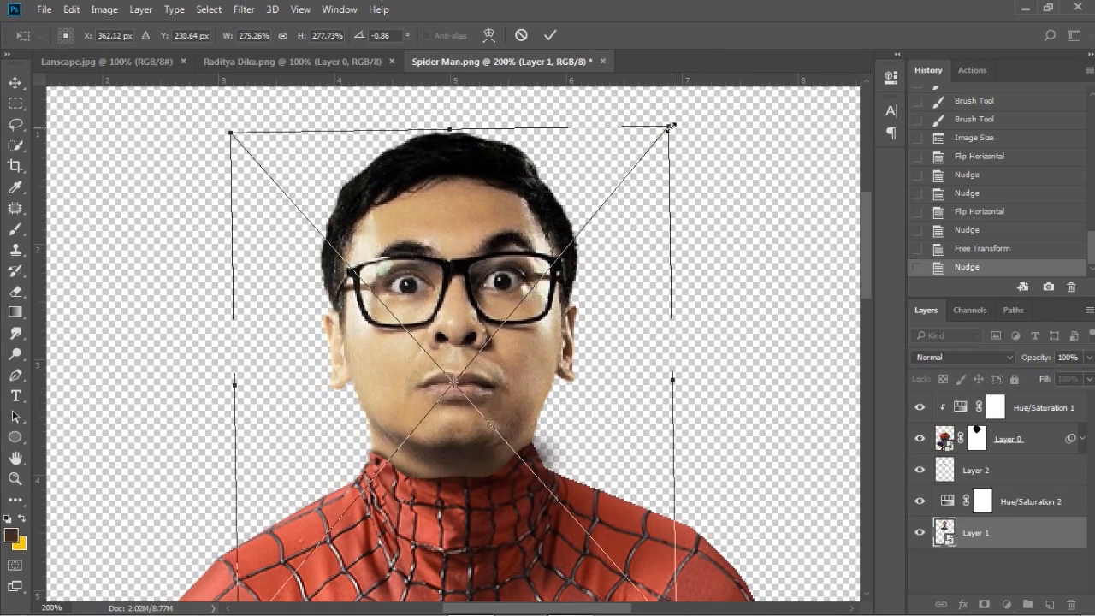
left_click_drag(672, 125, 652, 146)
left_click_drag(516, 269, 525, 255)
key("Return")
key("ctrl+minus")
key("ctrl+minus")
key("ctrl+minus")
left_click(578, 186)
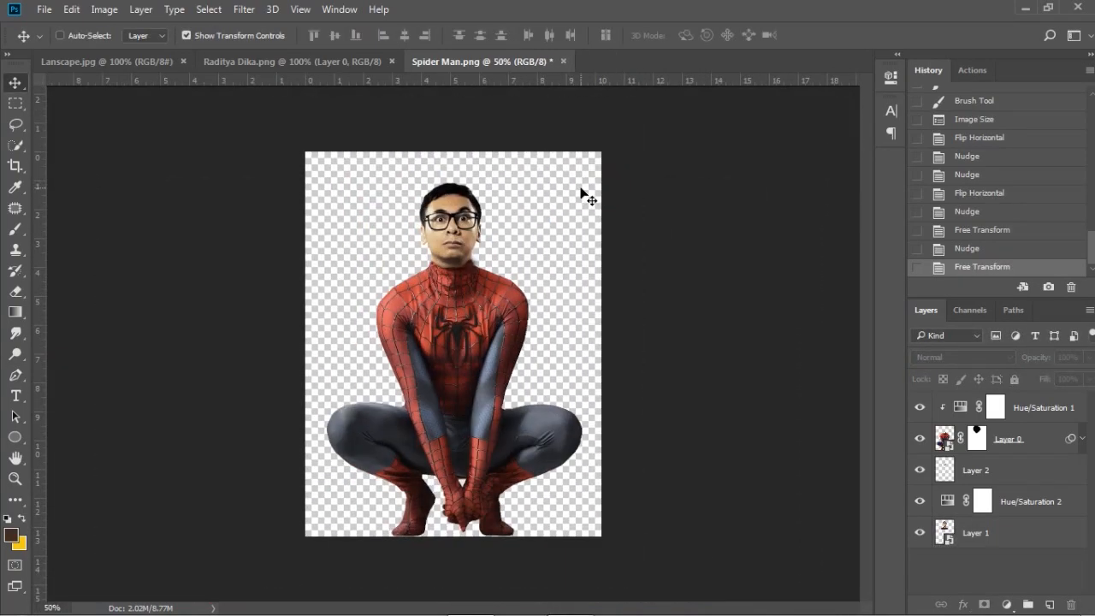
Erase the stray neck shadow on Layer 2 that spills outside the neck on both sides.
key("ctrl+plus")
key("ctrl+plus")
left_click(967, 462)
key("e")
mouse_move(505, 171)
left_mouse_down()
mouse_move(506, 183)
mouse_move(496, 179)
left_mouse_up()
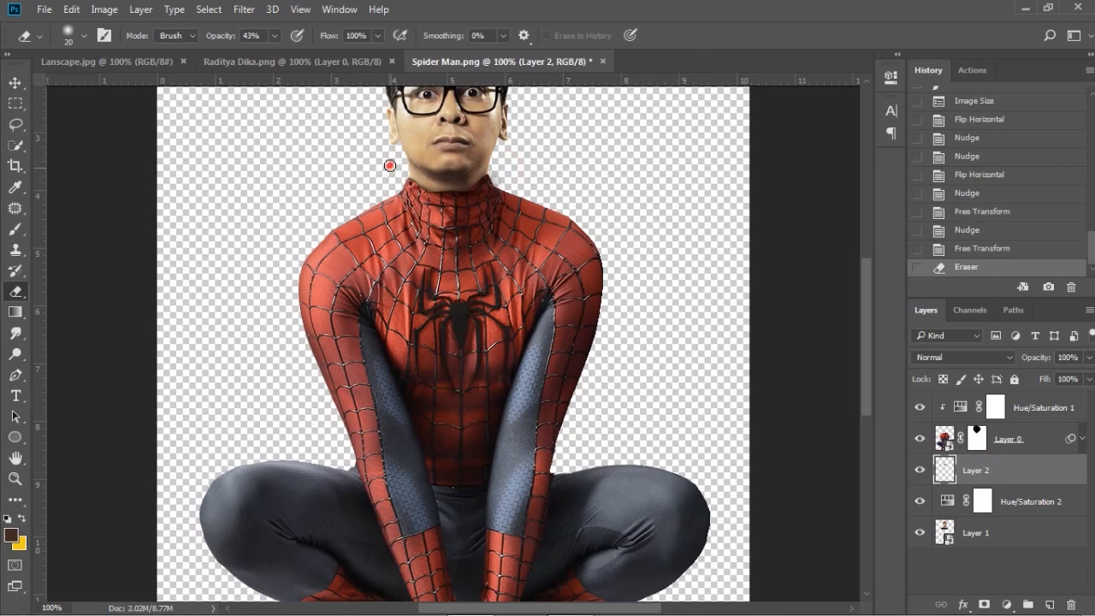
left_click_drag(389, 166, 402, 176)
Group all five layers, from Hue/Saturation 1 down to Layer 1, into a single layer group.
key("ctrl+minus")
key("ctrl+minus")
key("v")
left_click(1032, 408)
left_click(1024, 530, "shift")
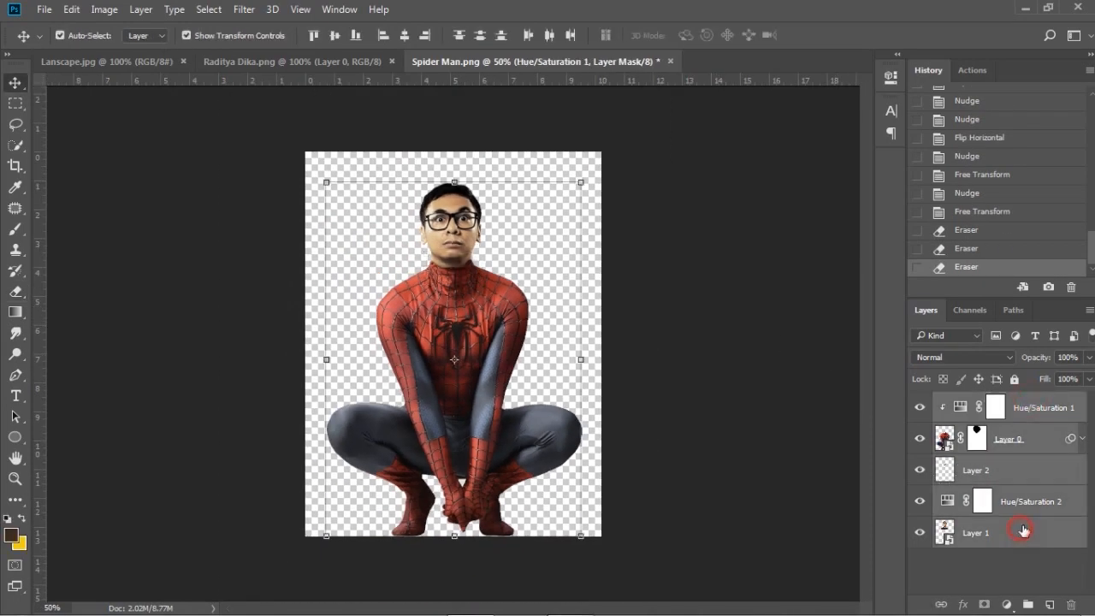
key("ctrl+g")
left_click(713, 334, "ctrl")
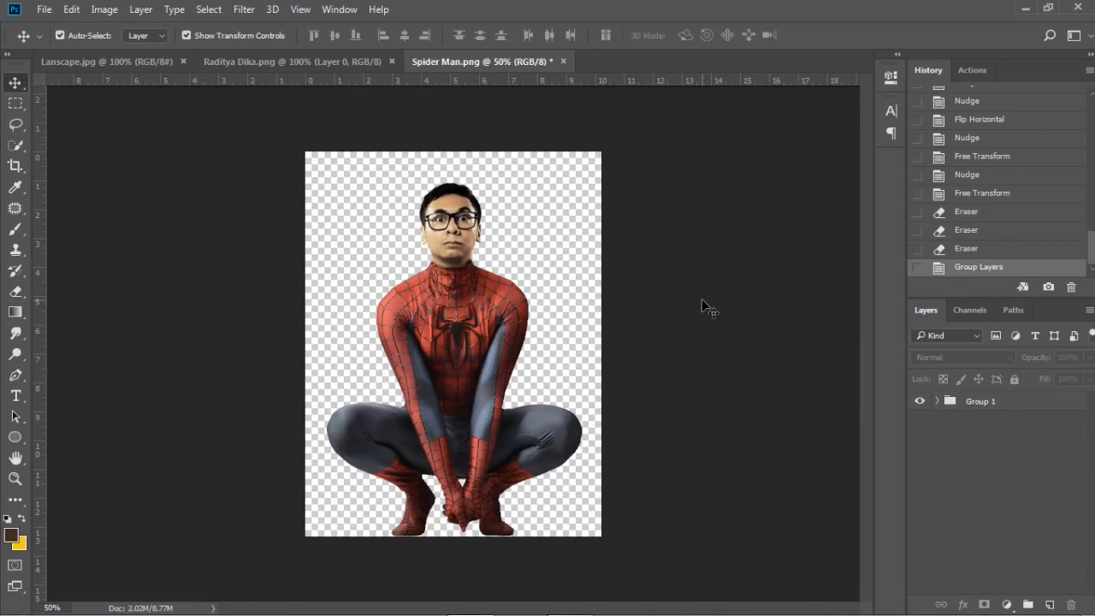
Add a Curves adjustment above Hue/Saturation 1 inside Group 1, raising the Blue shadow point slightly and shifting the Red shadow point inward.
left_click(936, 401)
left_click(1026, 425)
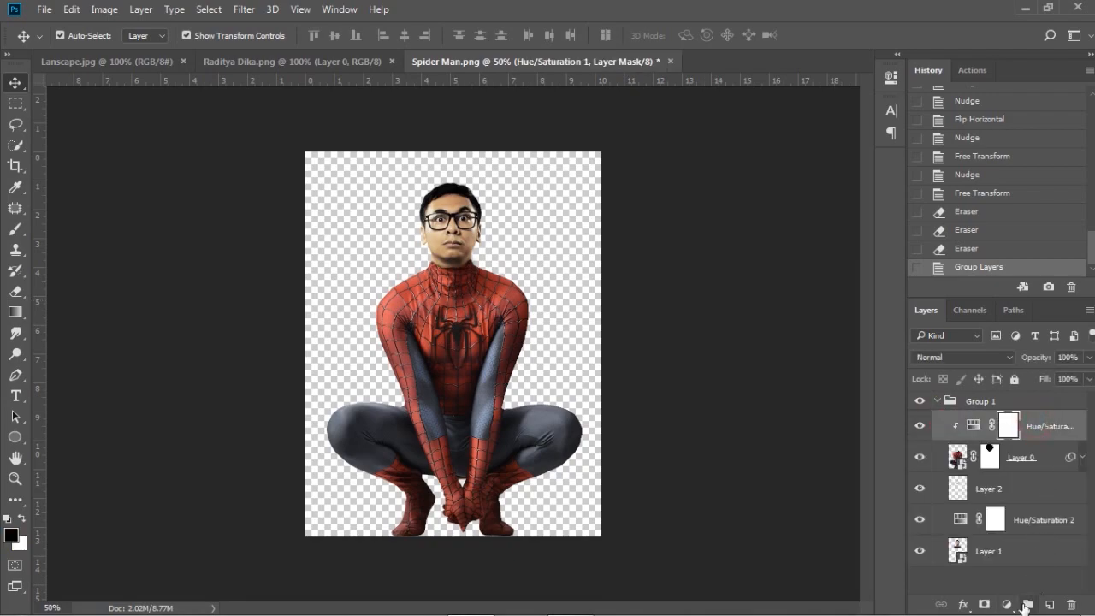
left_click(1006, 604)
left_click(1009, 334)
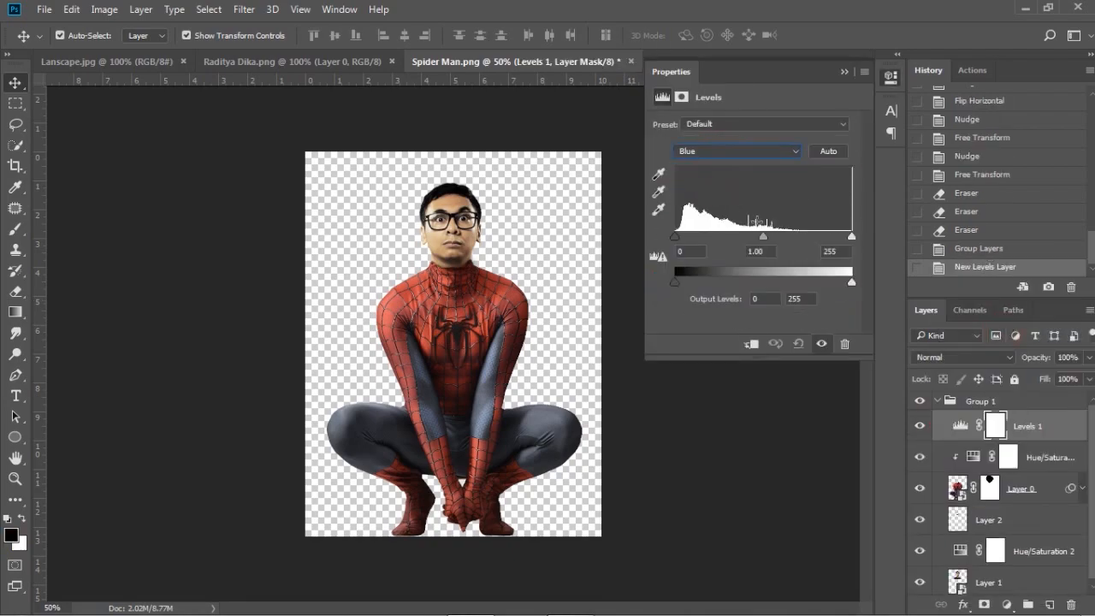
left_click(1005, 605)
left_click(981, 348)
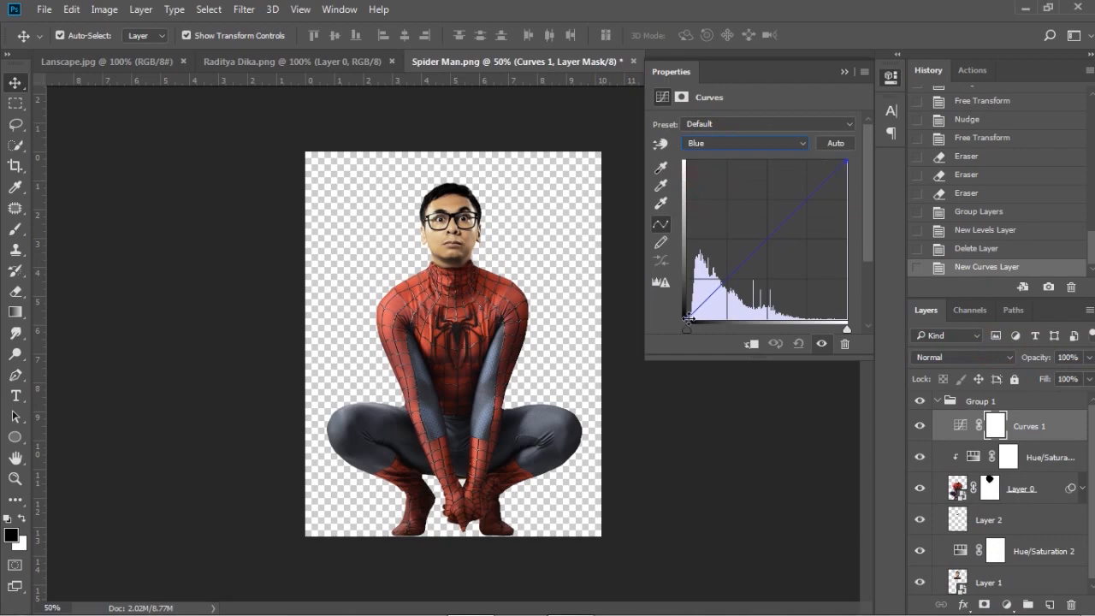
left_click_drag(684, 317, 684, 308)
left_click(721, 144)
left_click(714, 166)
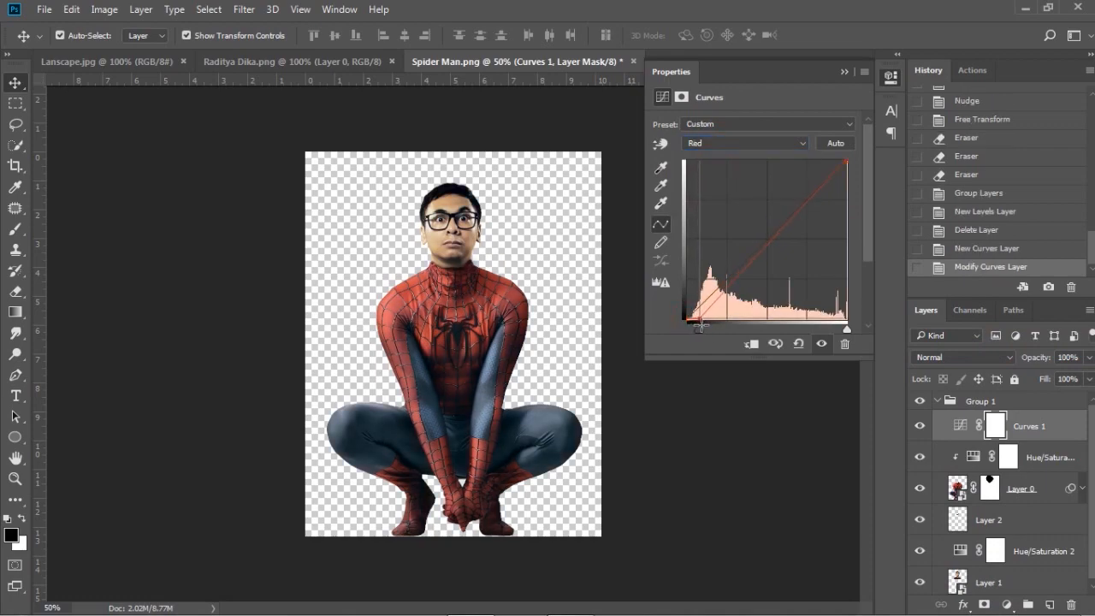
left_click(843, 72)
Add a Brightness/Contrast adjustment directly above the suit's Layer 0 with brightness 23 and contrast 41.
left_click(1027, 489)
left_click(1006, 605)
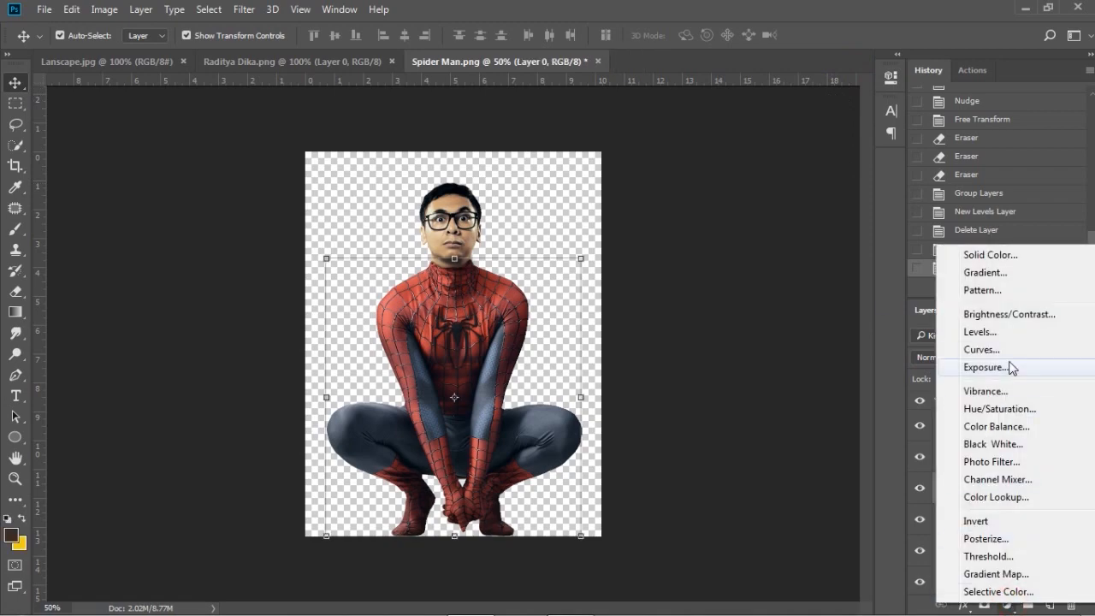
left_click(1009, 313)
left_click_drag(754, 163, 803, 196)
left_click_drag(762, 162, 765, 164)
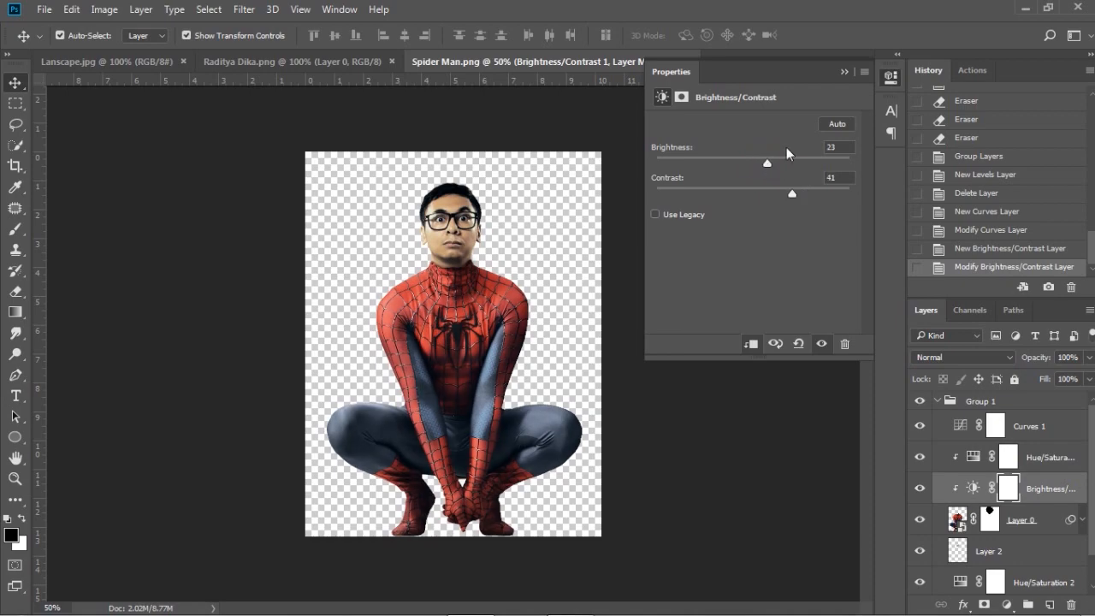
Save the document in Photoshop format as Spider Man.psd in the Tutorial Ps 2 folder, keeping its layers.
left_click(757, 175)
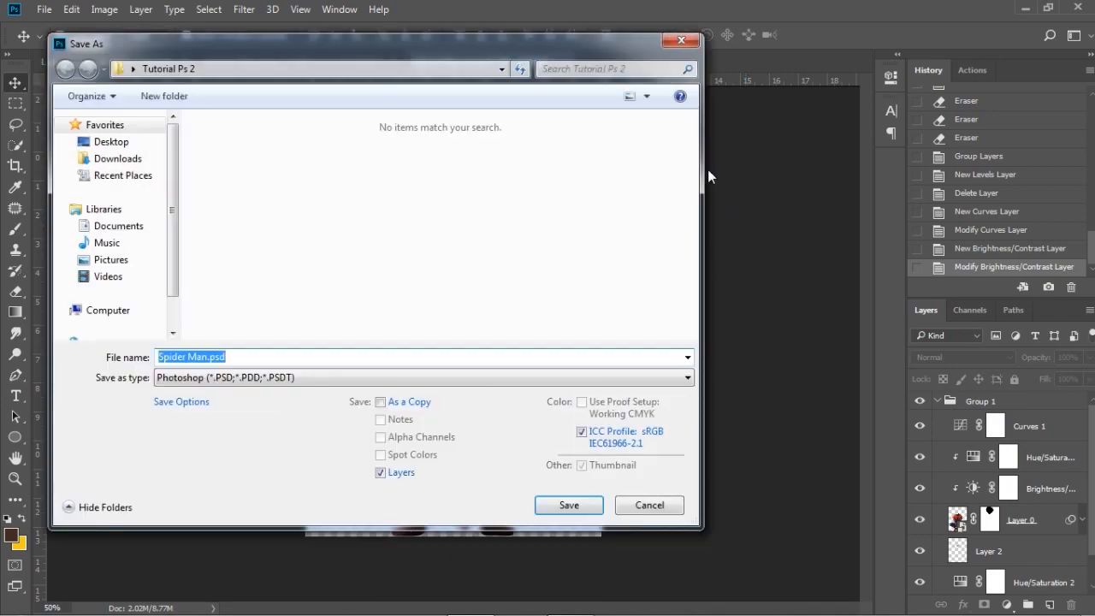
left_click(568, 507)
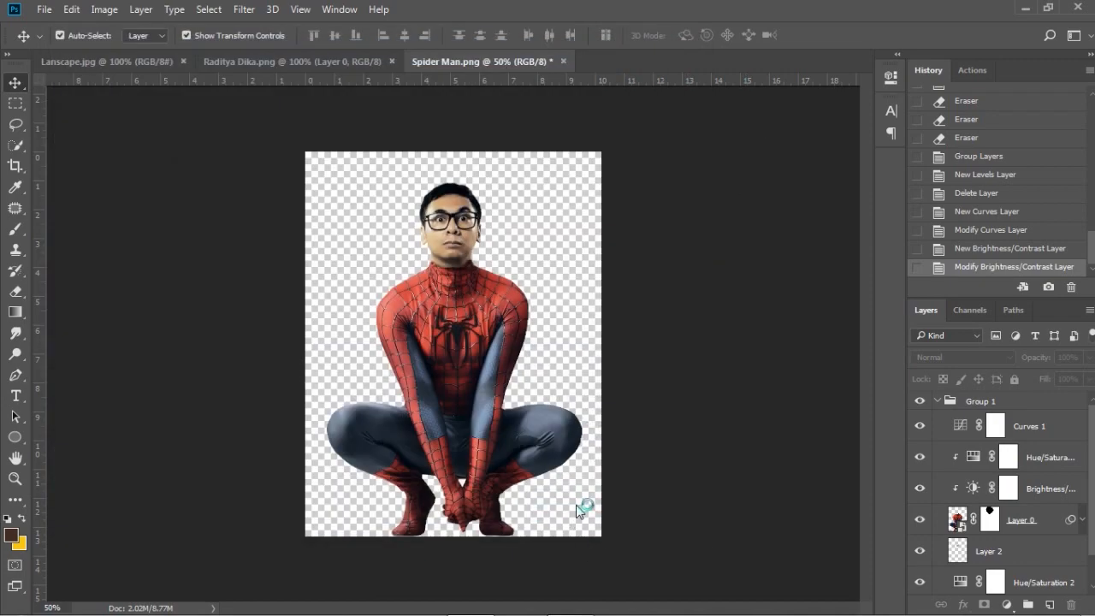
left_click(733, 178)
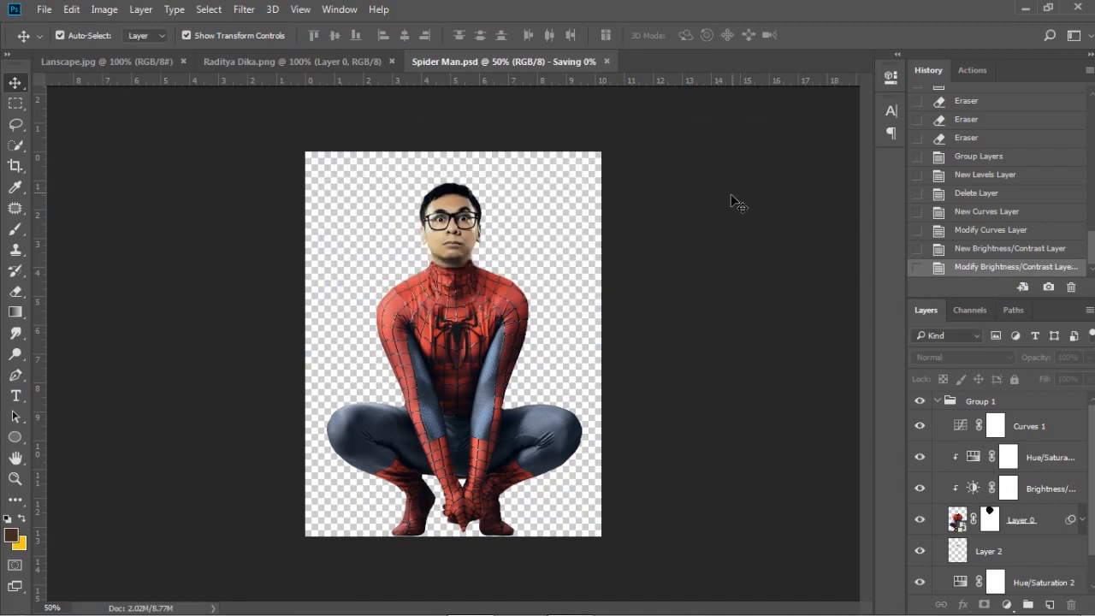
Stamp the visible layers above Curves 1, place a duplicate of the merged layer above Group 1 and hide the group.
left_click(1040, 438)
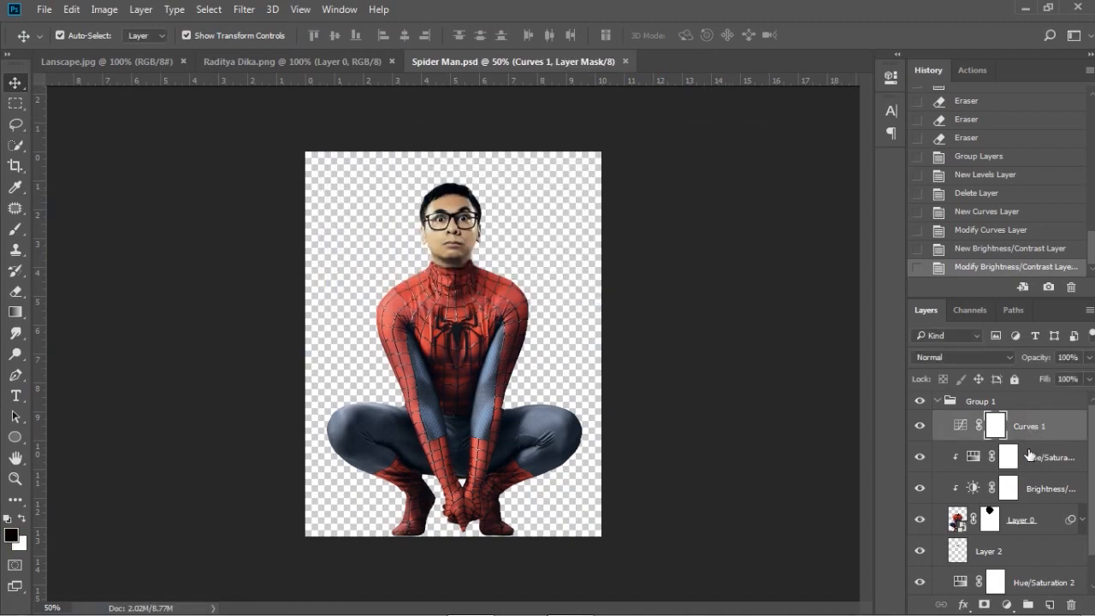
left_click(1006, 605)
left_click(807, 390)
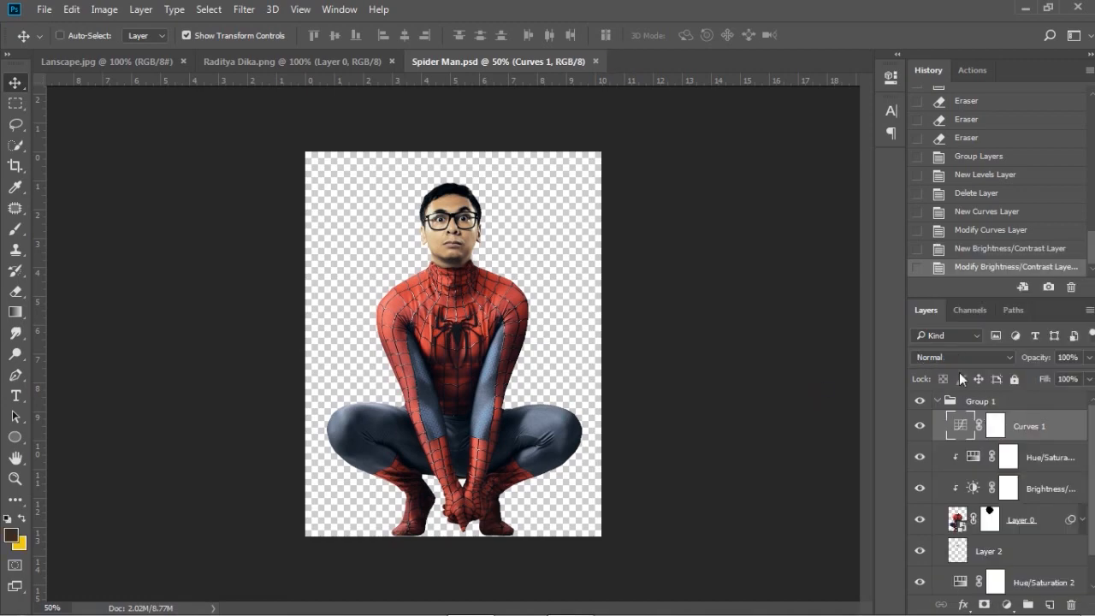
key("ctrl+shift+alt+e")
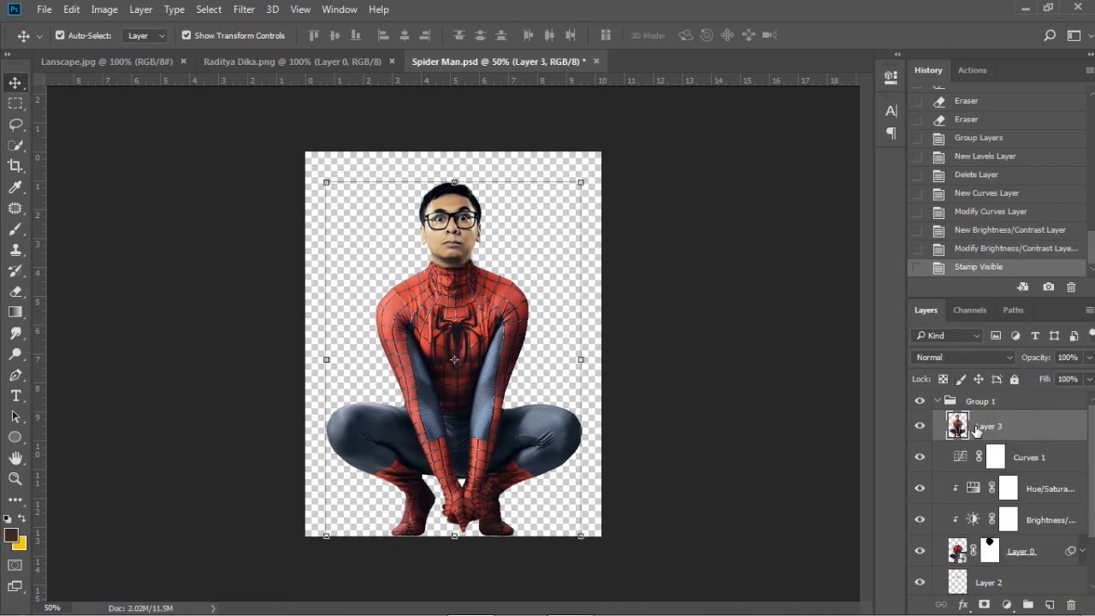
key("ctrl+j")
key("ctrl+bracketright")
left_click(937, 432)
left_click(920, 432)
key("ctrl+plus")
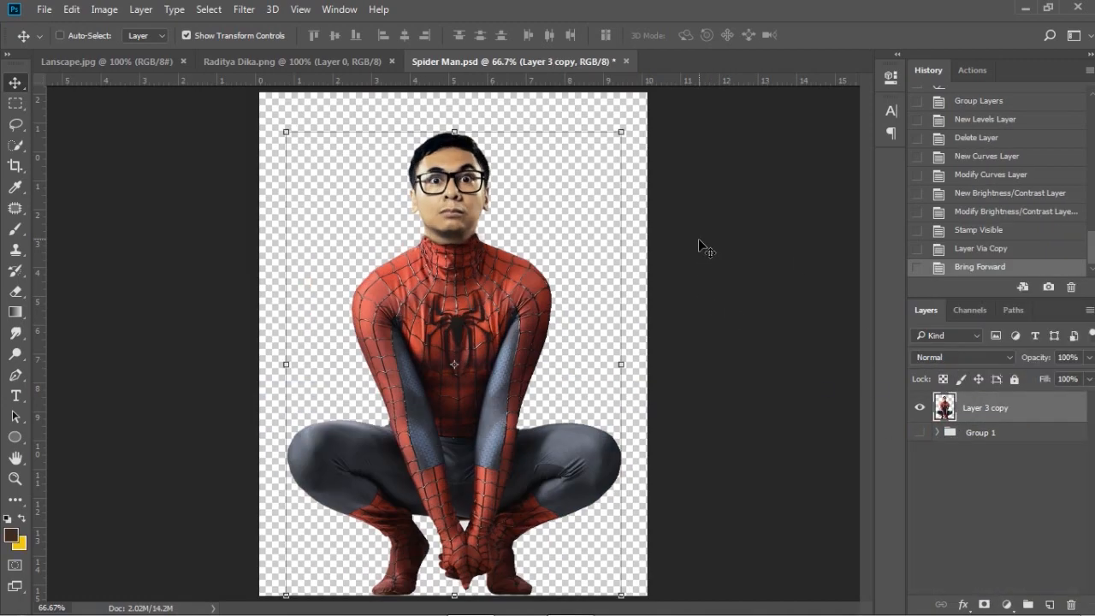
key("ctrl+minus")
Add a Curves adjustment clipped to Layer 3 copy, lifting the RGB midtones while holding the darker tones slightly down.
left_click(1007, 605)
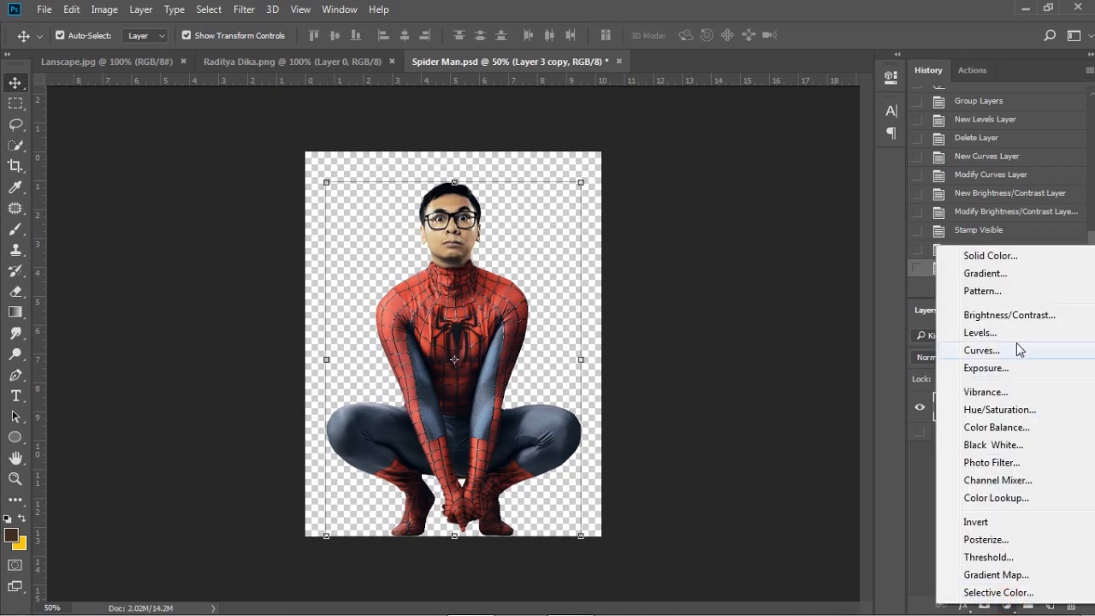
left_click(1002, 349)
key("ctrl+alt+g")
left_click_drag(754, 251, 755, 235)
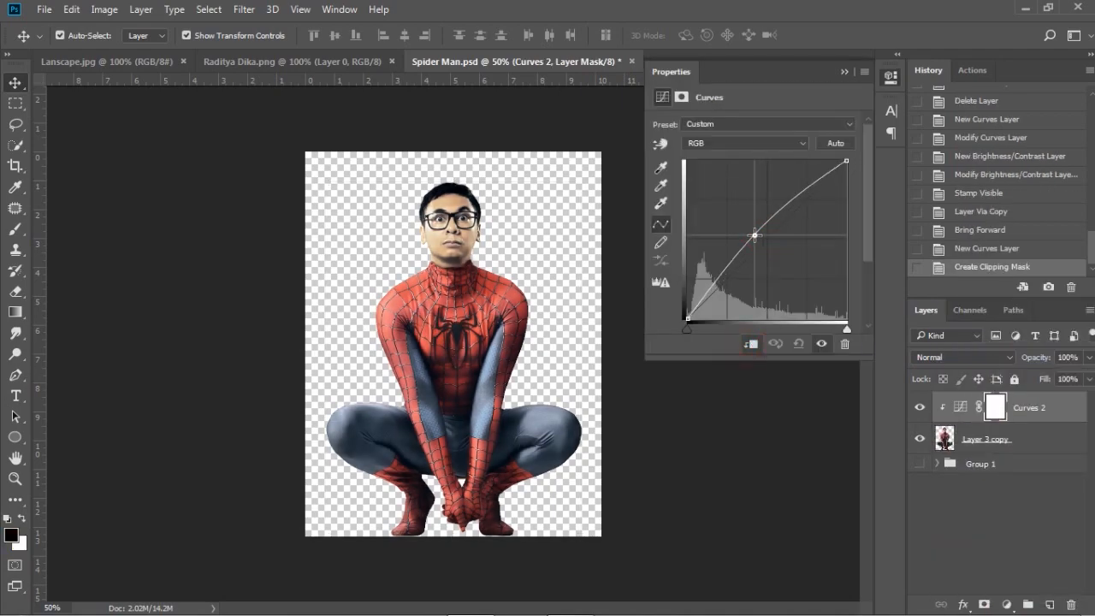
left_click_drag(725, 271, 725, 277)
left_click(843, 72)
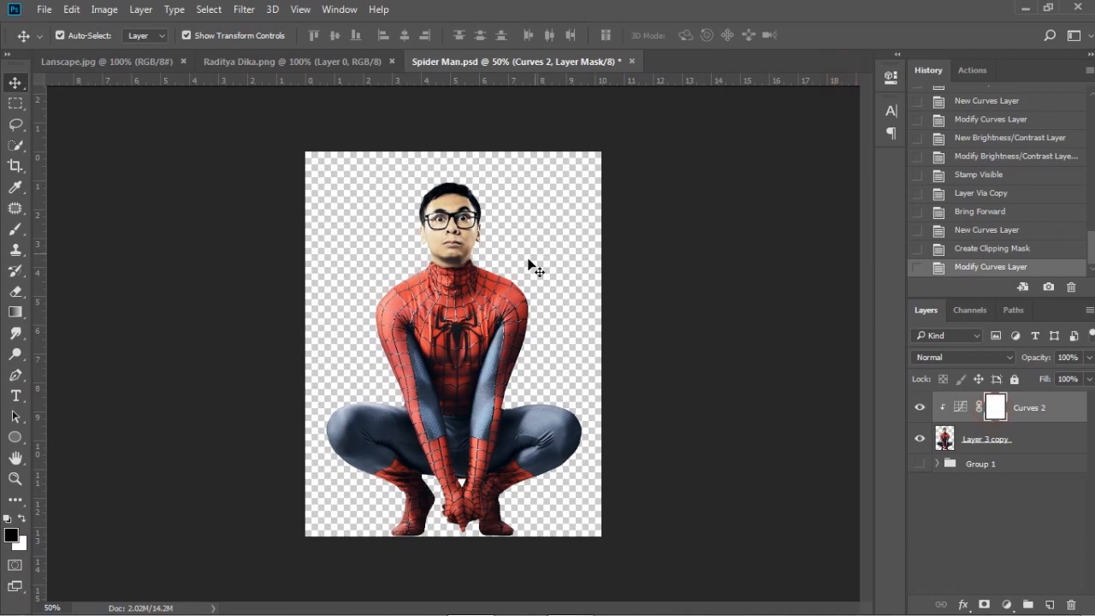
Paint black on the Curves 2 mask over the face, neck, chest and inner arms with a soft brush at 100% opacity.
key("b")
key("ctrl+plus")
left_click_drag(430, 276, 421, 296)
left_click_drag(412, 290, 401, 309)
mouse_move(395, 301)
left_mouse_down()
mouse_move(384, 333)
mouse_move(402, 299)
left_mouse_up()
left_click(337, 36)
left_click_drag(335, 54, 386, 63)
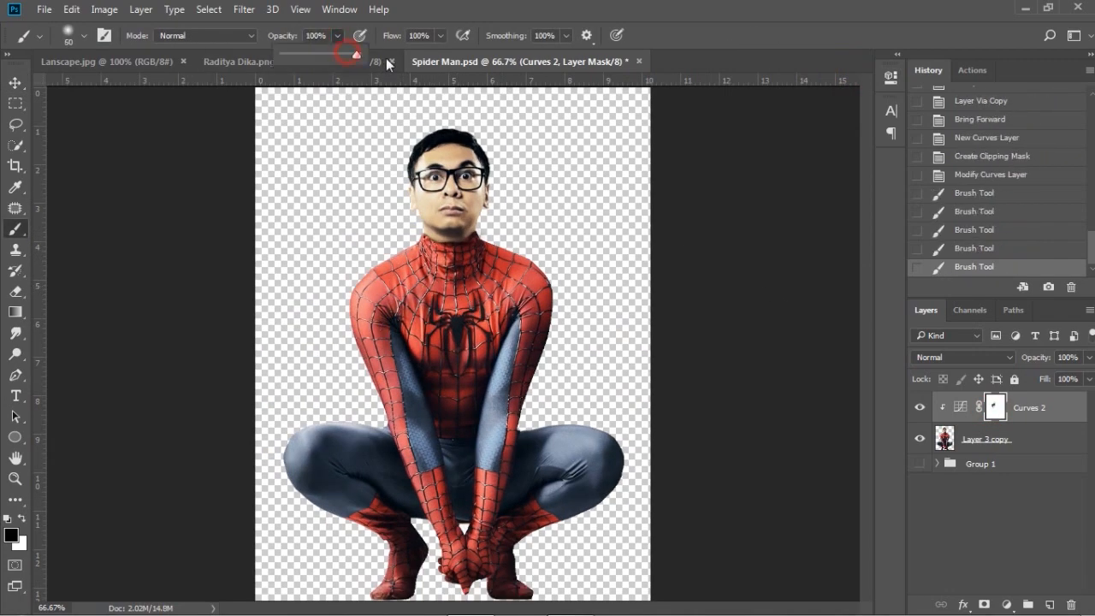
key("]")
key("]")
left_click_drag(445, 325, 479, 297)
mouse_move(449, 205)
left_mouse_down()
mouse_move(451, 141)
mouse_move(449, 190)
mouse_move(415, 275)
left_mouse_up()
left_click_drag(412, 357, 434, 435)
left_click_drag(479, 314, 512, 313)
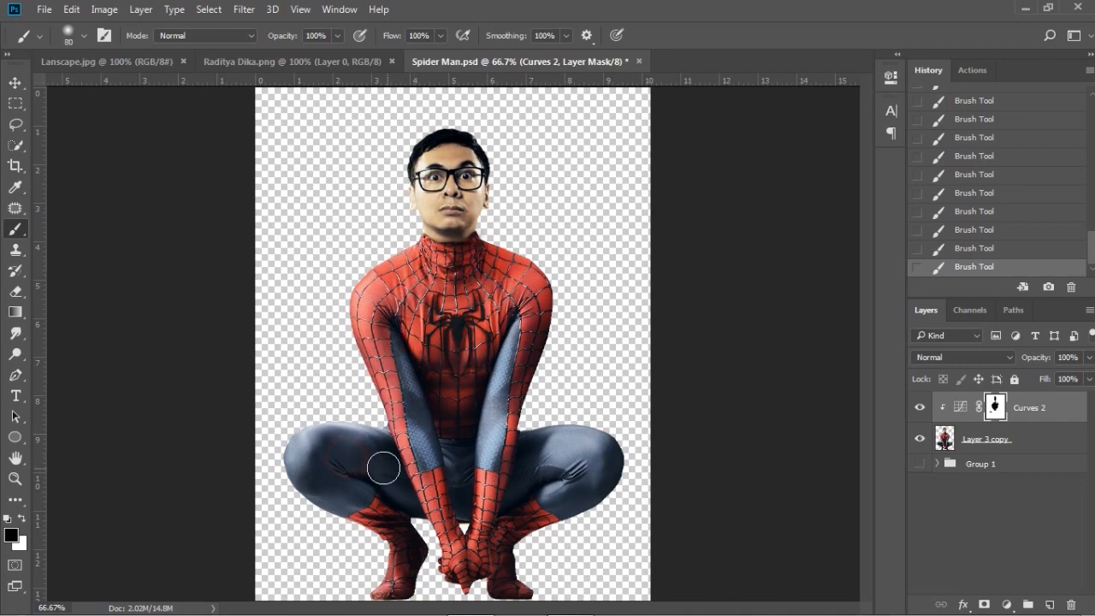
Strengthen the Curves 2 brightening by pulling the RGB curve's midtone point further up and toward the shadows.
double_click(959, 407)
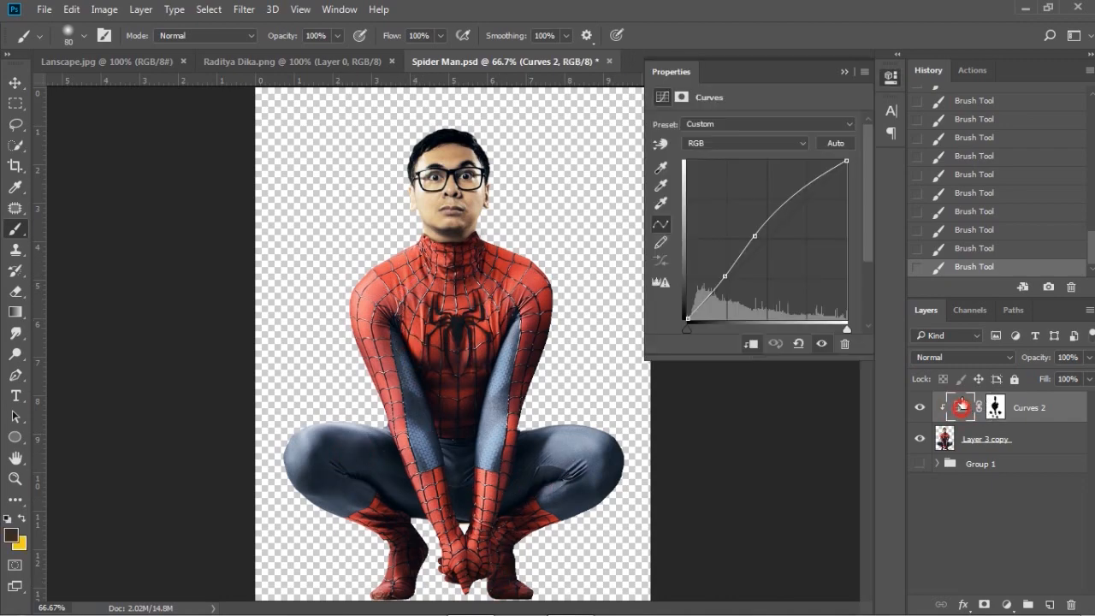
left_click_drag(754, 233, 740, 224)
left_click(845, 73)
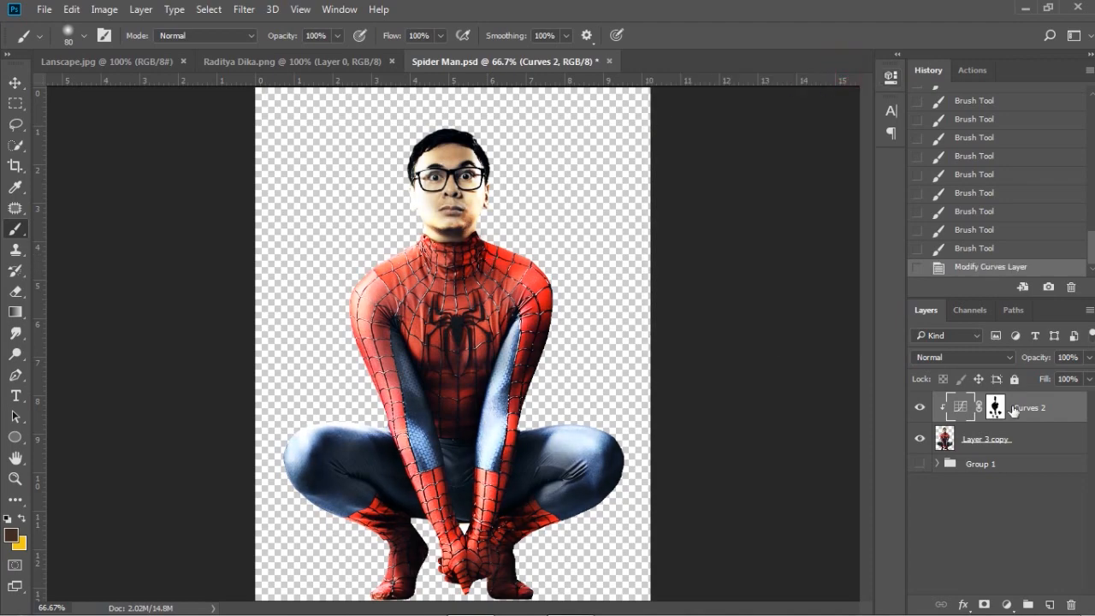
Paint black on the Curves 2 mask over the face with brush opacity at 16% and then 48% to soften its brightness.
left_click(995, 407)
key("bracketleft")
left_click_drag(431, 179, 441, 205)
key("1")
key("6")
left_click_drag(428, 145, 445, 221)
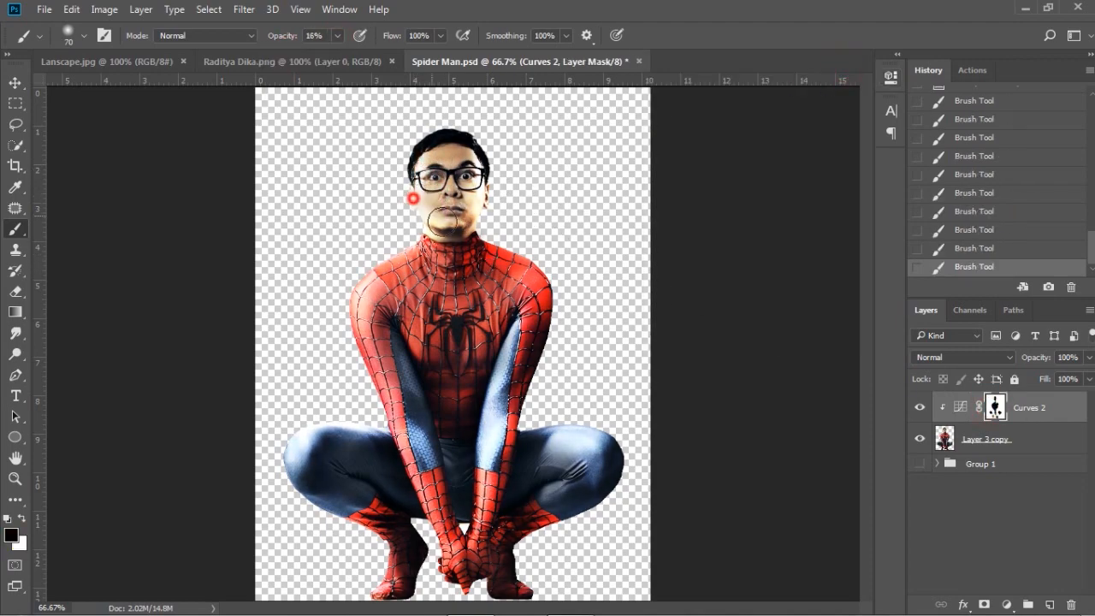
key("4")
key("8")
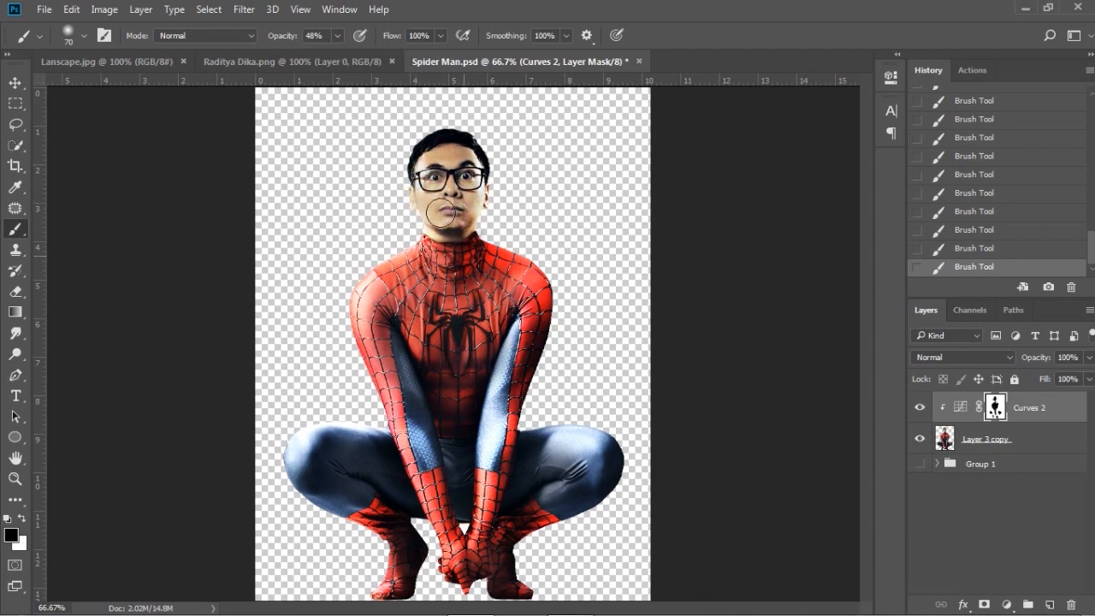
key("bracketleft")
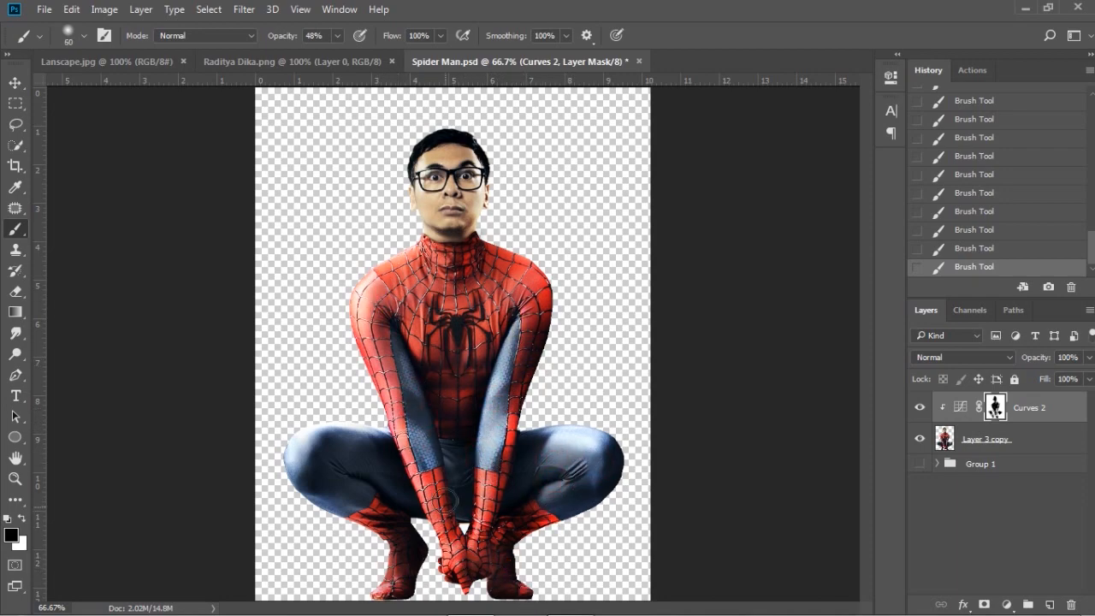
Refine the Curves 2 mask around the arms with the brush at 100% opacity, using black and white.
left_click_drag(337, 36, 370, 57)
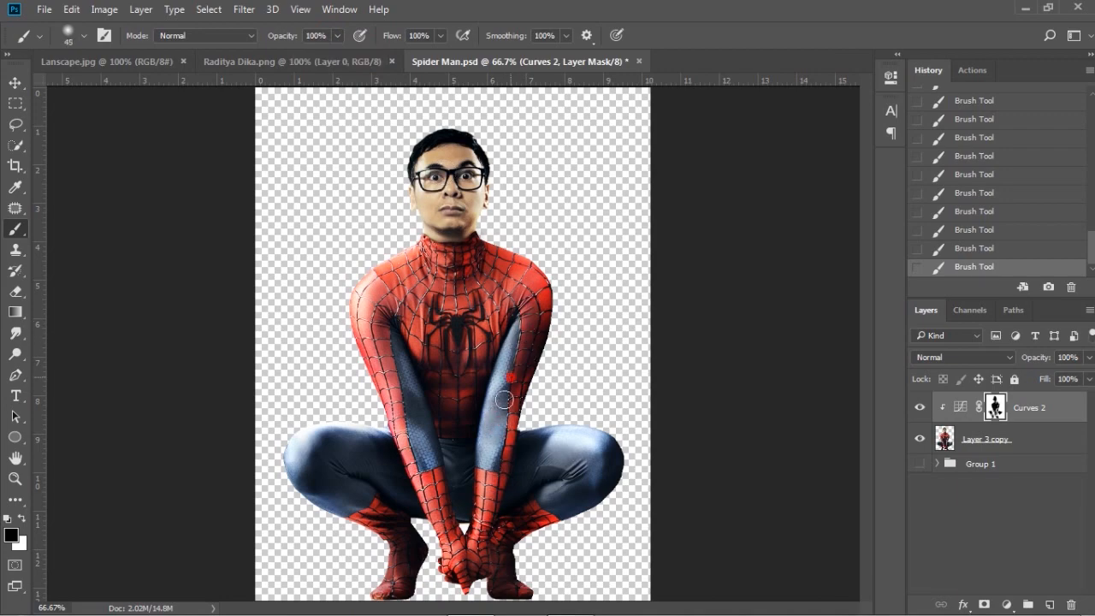
key("bracketright")
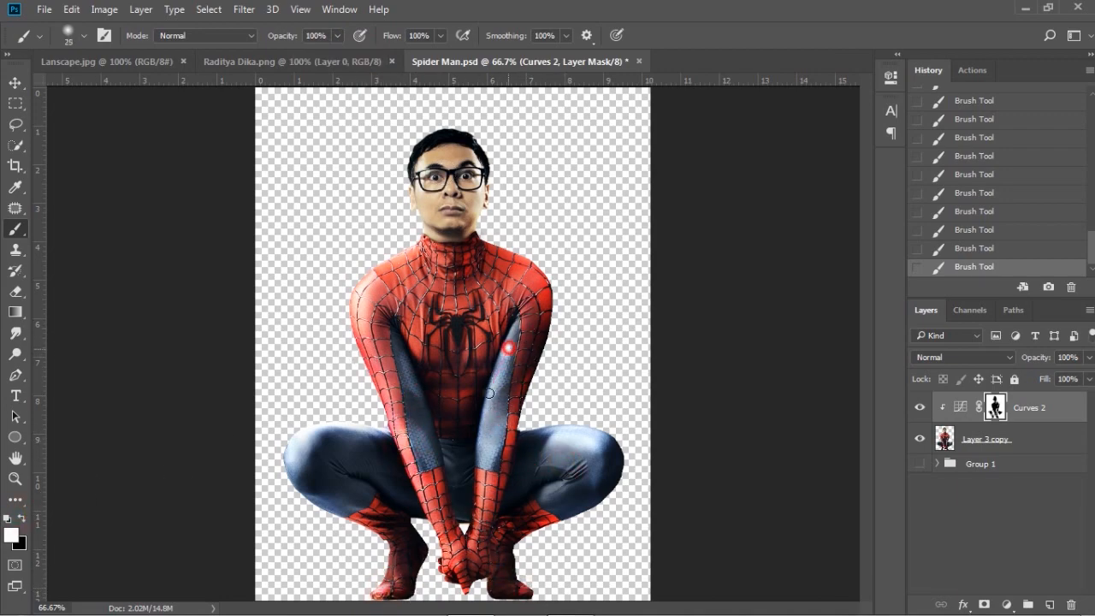
key("x")
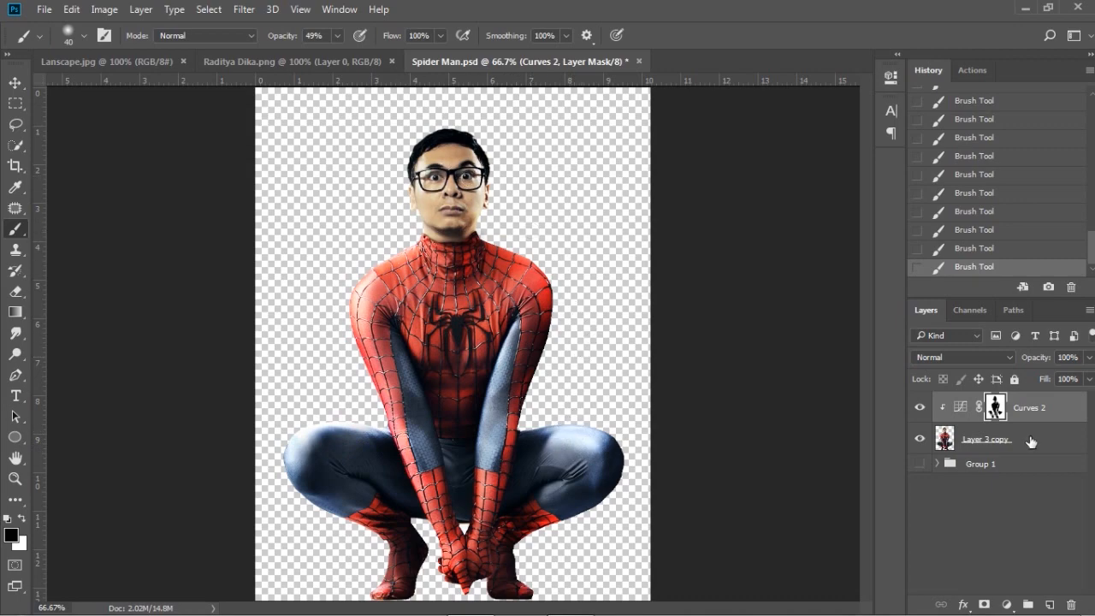
Create a new layer above Curves 2 and clip it to the figure.
left_click(1049, 605)
right_click(999, 409)
left_click(745, 398)
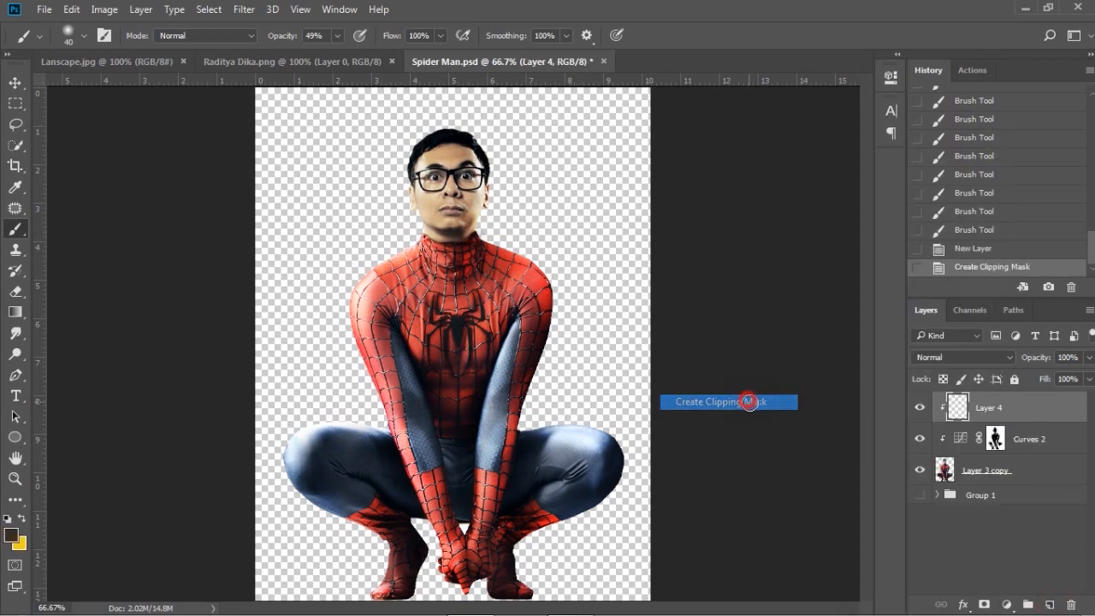
Paint a pale rim highlight on Layer 4 along the figure's right-hand shoulder and outer arm with a soft brush.
key("i")
key("b")
mouse_move(591, 291)
left_mouse_down()
mouse_move(557, 252)
mouse_move(571, 274)
mouse_move(560, 375)
mouse_move(555, 239)
mouse_move(518, 232)
left_mouse_up()
mouse_move(576, 274)
left_mouse_down()
mouse_move(570, 335)
mouse_move(550, 266)
left_mouse_up()
key("[")
mouse_move(577, 310)
left_mouse_down()
mouse_move(552, 365)
mouse_move(552, 403)
mouse_move(557, 373)
left_mouse_up()
left_click_drag(575, 266, 577, 342)
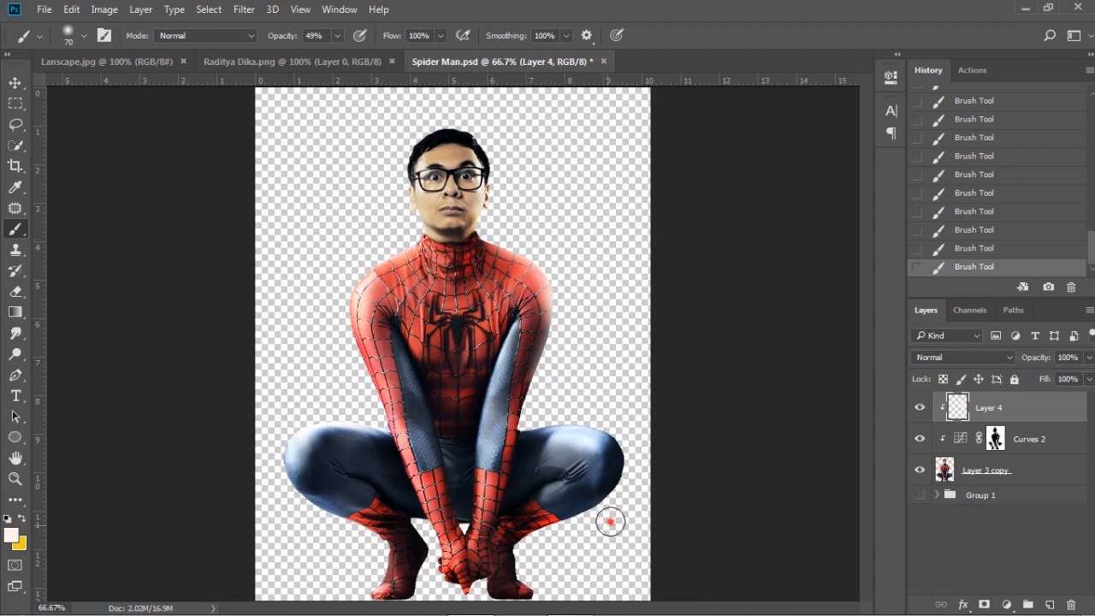
Paint the pale rim highlight around the figure's right-hand knee and thigh, and soften its inner spill with the Eraser.
mouse_move(610, 522)
left_mouse_down()
mouse_move(649, 440)
mouse_move(603, 522)
left_mouse_up()
mouse_move(601, 528)
left_mouse_down()
mouse_move(638, 494)
mouse_move(639, 410)
left_mouse_up()
left_click_drag(639, 496, 604, 528)
key("]")
key("]")
key("]")
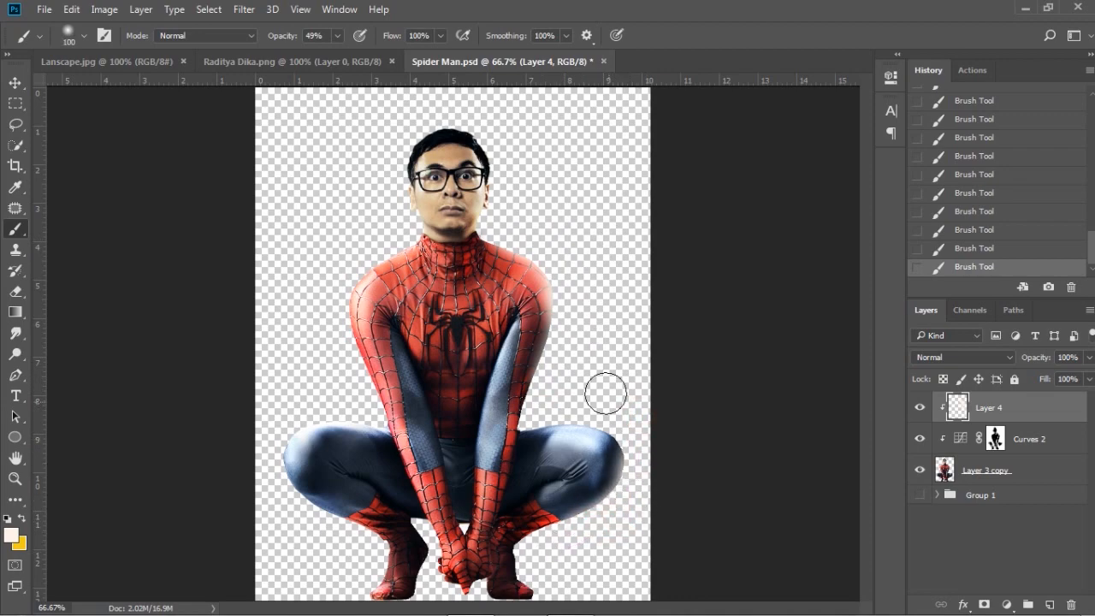
left_click(16, 291)
left_click_drag(588, 461, 556, 472)
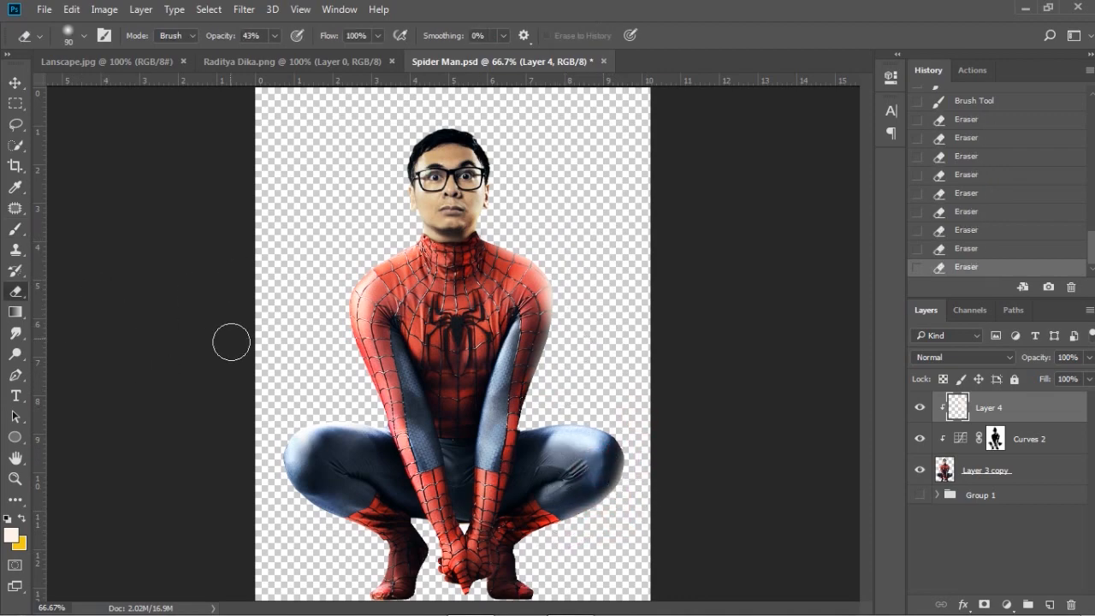
Set brush smoothing to 47% and build up the pale rim highlight on the figure's right-hand shoulder and upper arm.
key("b")
left_click(525, 54)
left_click(575, 133)
key("[")
key("[")
left_click_drag(510, 254, 548, 278)
left_click_drag(539, 257, 587, 301)
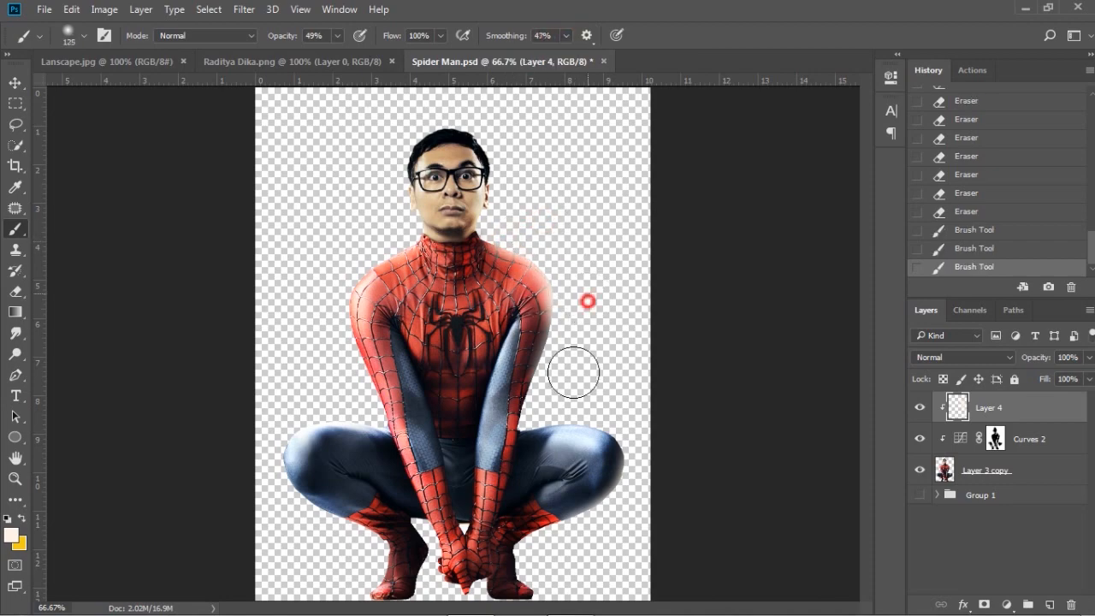
left_click_drag(574, 371, 579, 325)
mouse_move(556, 360)
left_mouse_down()
mouse_move(540, 395)
mouse_move(575, 352)
left_mouse_up()
key("]")
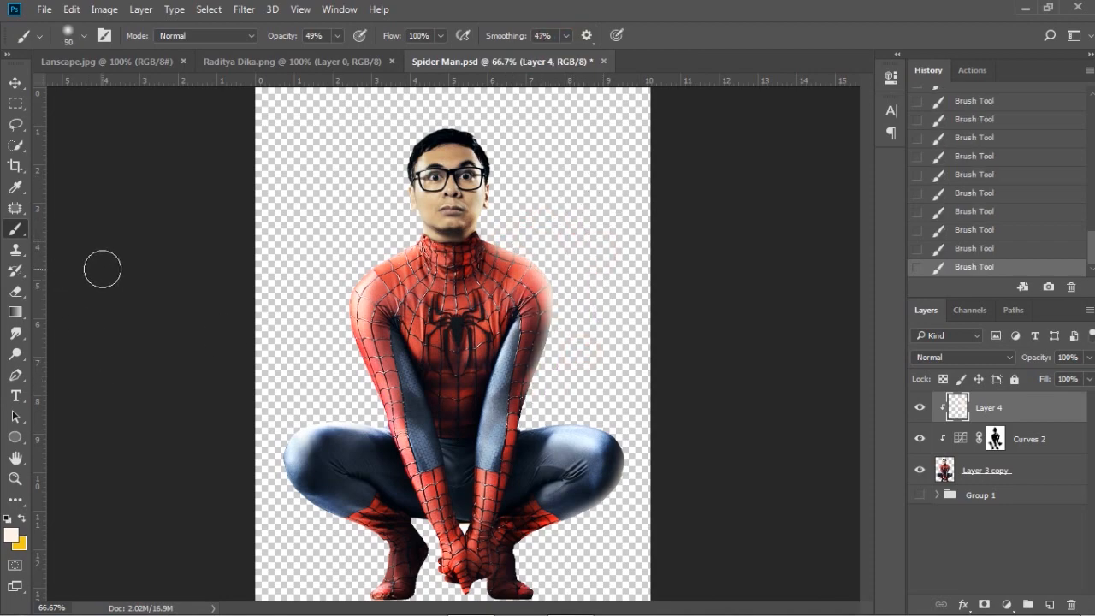
Erase the excess pale highlight on Layer 4 along the right-hand shoulder and outer arm to refine the rim light.
key("e")
left_click_drag(499, 232, 511, 240)
left_click_drag(498, 231, 516, 243)
left_click_drag(492, 232, 541, 262)
left_click_drag(539, 266, 552, 278)
left_click_drag(555, 270, 562, 334)
key("]")
left_click_drag(559, 300, 545, 373)
left_click_drag(555, 351, 552, 354)
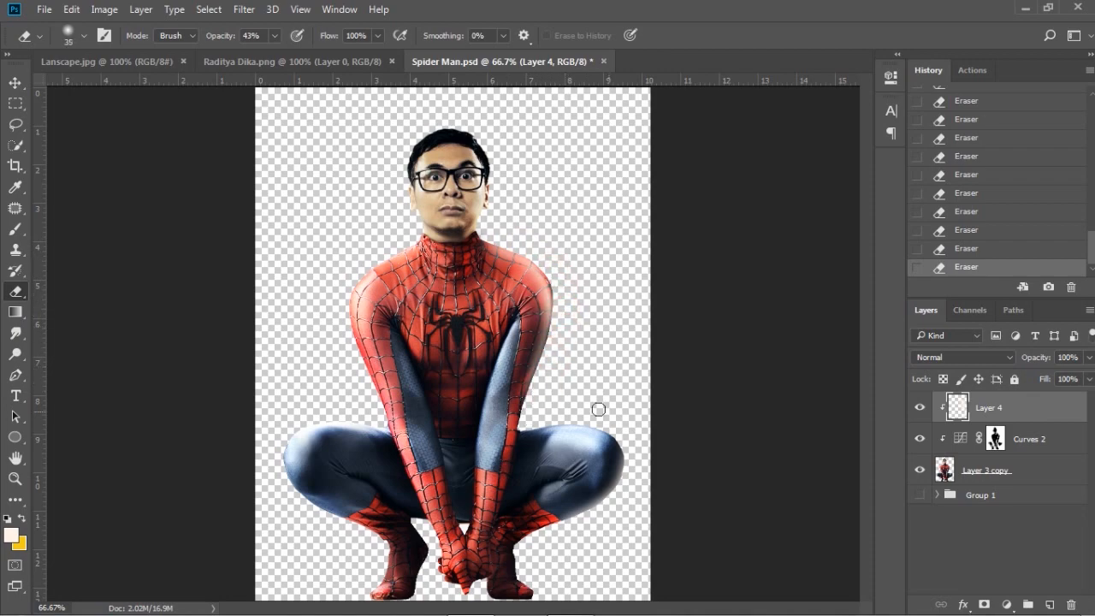
Try Soft Light on the Layer 4 rim highlight and settle on the Screen blending mode.
left_click(981, 359)
left_click(956, 203)
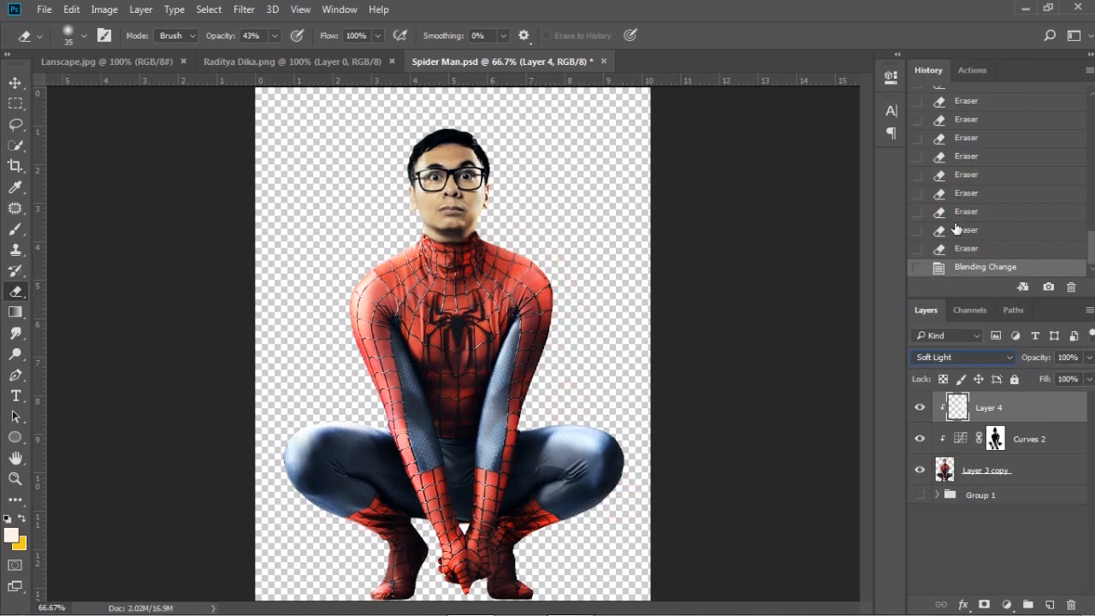
left_click(932, 356)
left_click(939, 147)
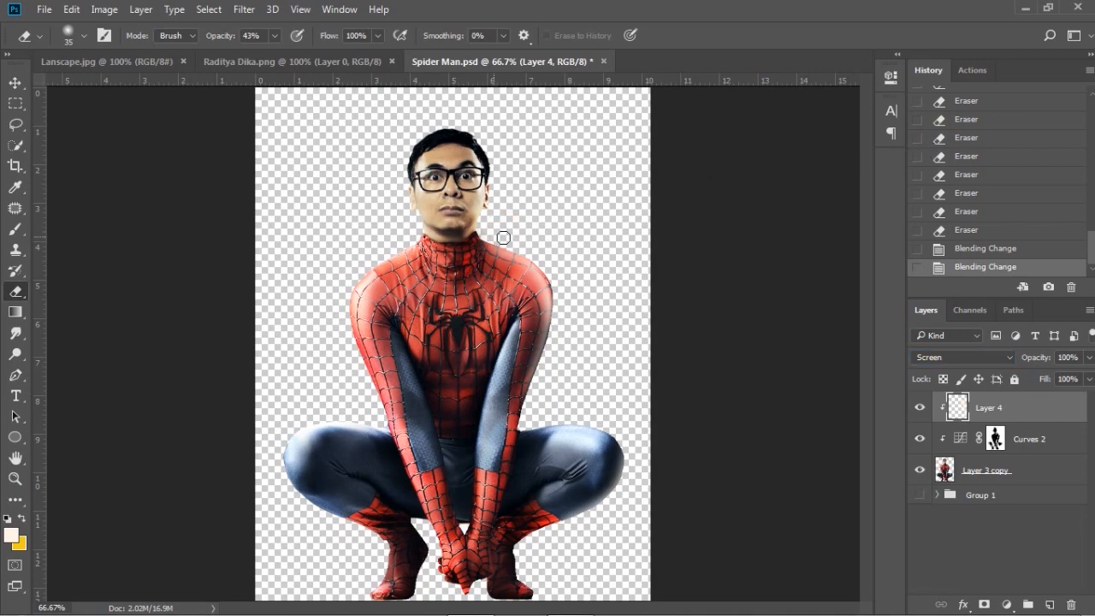
Erase the excess rim highlight on Layer 4 beside the neck and along the figure's right-hand shoulder.
left_click_drag(504, 238, 525, 236)
left_click_drag(523, 244, 552, 262)
left_click_drag(551, 262, 566, 264)
left_click(17, 84)
left_click(672, 366, "ctrl")
key("ctrl+minus")
key("ctrl+minus")
key("ctrl+plus")
key("ctrl+plus")
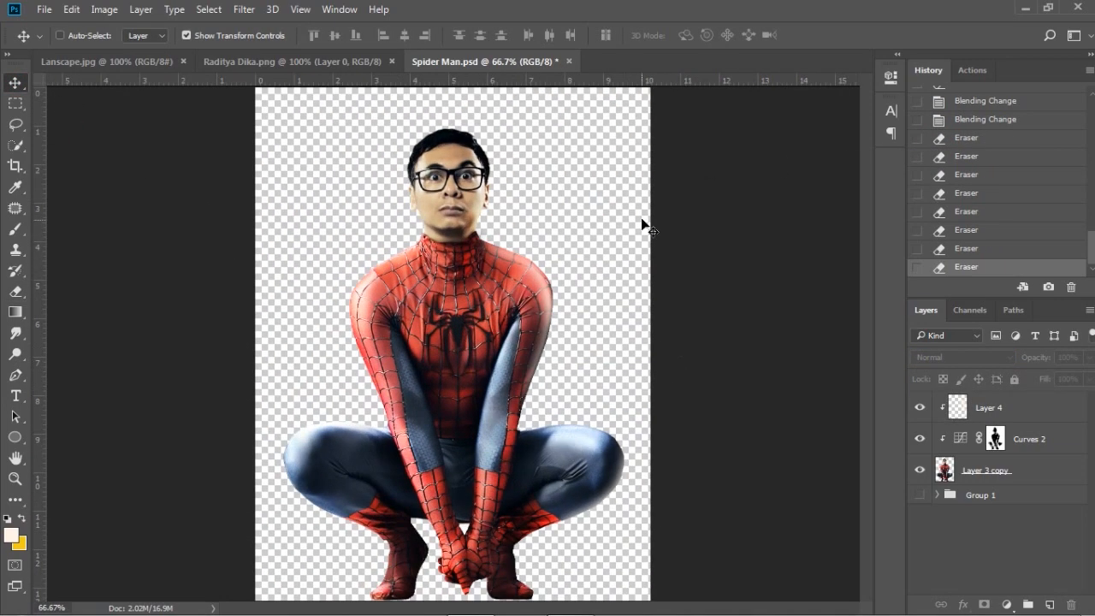
Paint a pale rim highlight on Layer 4 along the right-hand edge of the hair and face with a size 60 brush.
key("ctrl+plus")
left_click_drag(671, 150, 693, 281)
left_click(992, 408)
key("b")
left_click(546, 186)
left_click(559, 206)
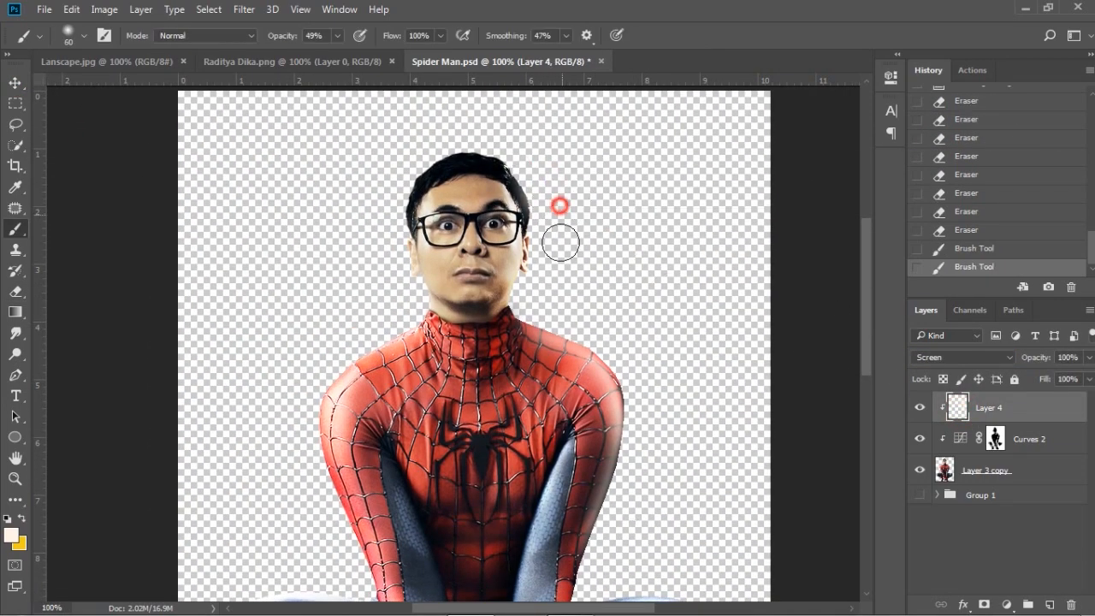
left_click(561, 241)
Extend the pale rim highlight around the left-hand side of the head and both jaw edges, enlarging the brush to 80.
left_click(390, 173)
left_click(377, 200)
left_click(415, 140)
left_click(389, 178)
left_click(383, 237)
left_click(553, 247)
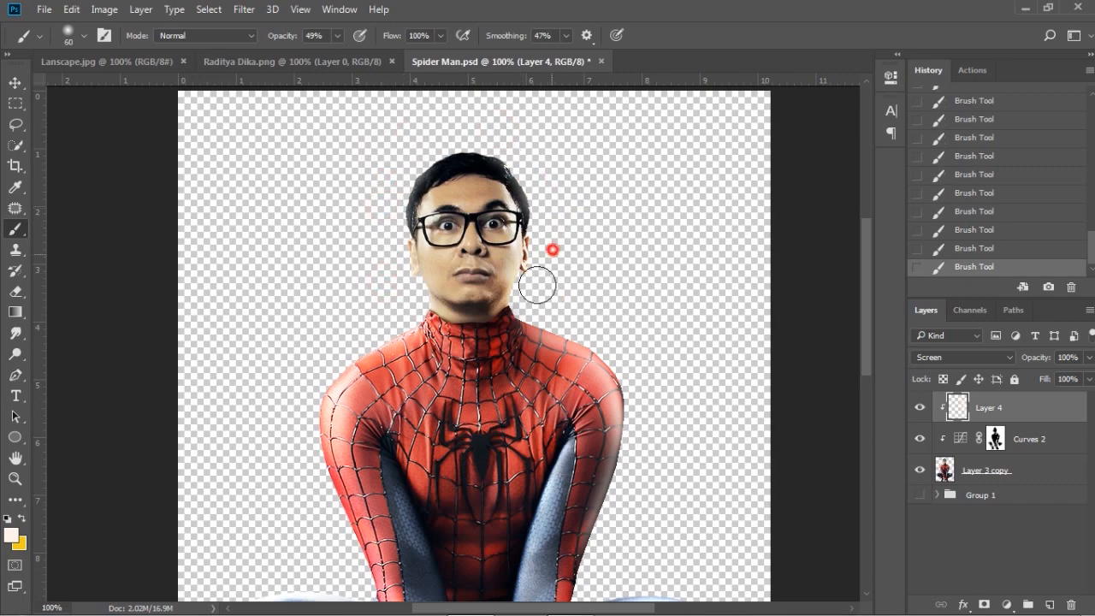
left_click(399, 293)
left_click(346, 258)
key("]")
key("]")
left_click(387, 155)
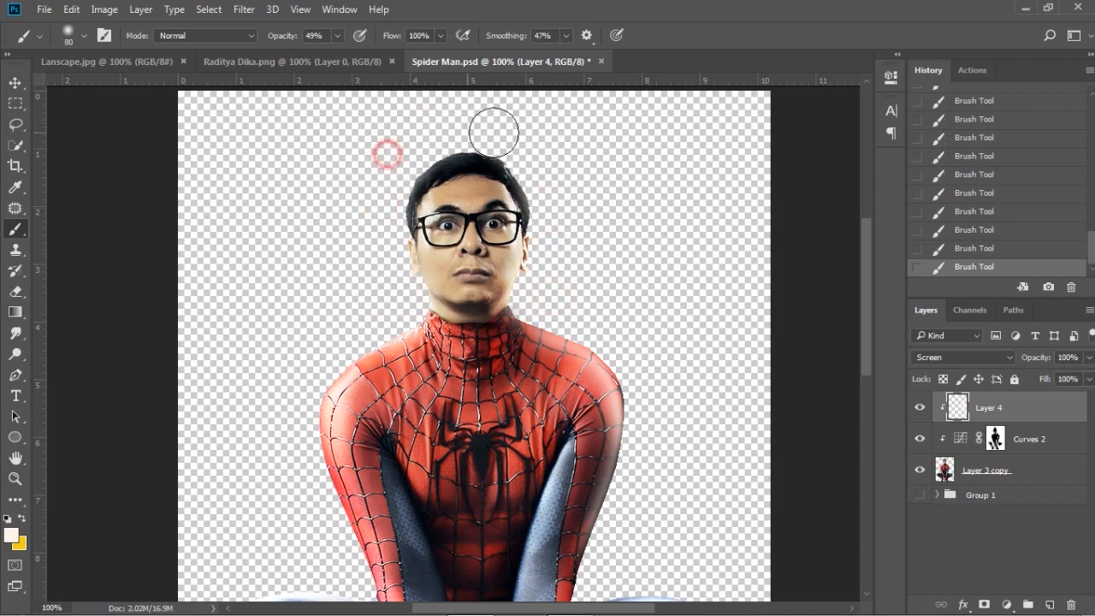
Erase the excess highlight along the top of the hair with a size 45 Eraser, and save the document.
key("e")
left_click(439, 166)
left_click(473, 162)
left_click(510, 169)
key("ctrl+minus")
key("ctrl+minus")
key("ctrl+minus")
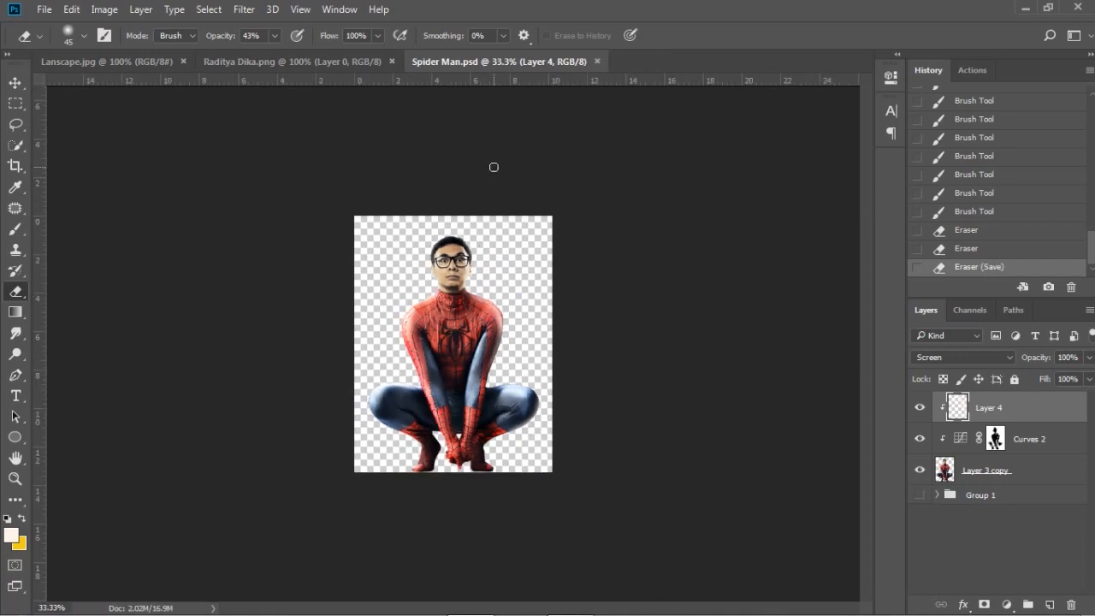
Close the portrait document, bring the Lanscape.jpg cityscape into Spider Man.psd and place it between Layer 3 copy and Group 1.
left_click(16, 83)
left_click(392, 61)
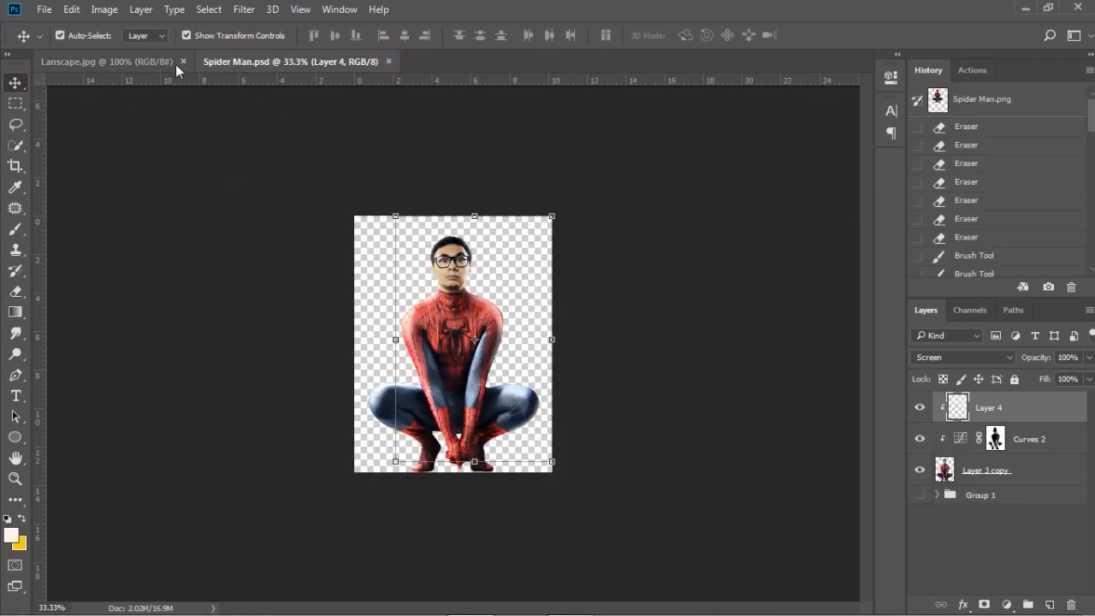
left_click(173, 65)
left_click_drag(514, 269, 444, 288)
key("ctrl+bracketleft")
key("ctrl+bracketleft")
key("ctrl+bracketleft")
key("ctrl+bracketleft")
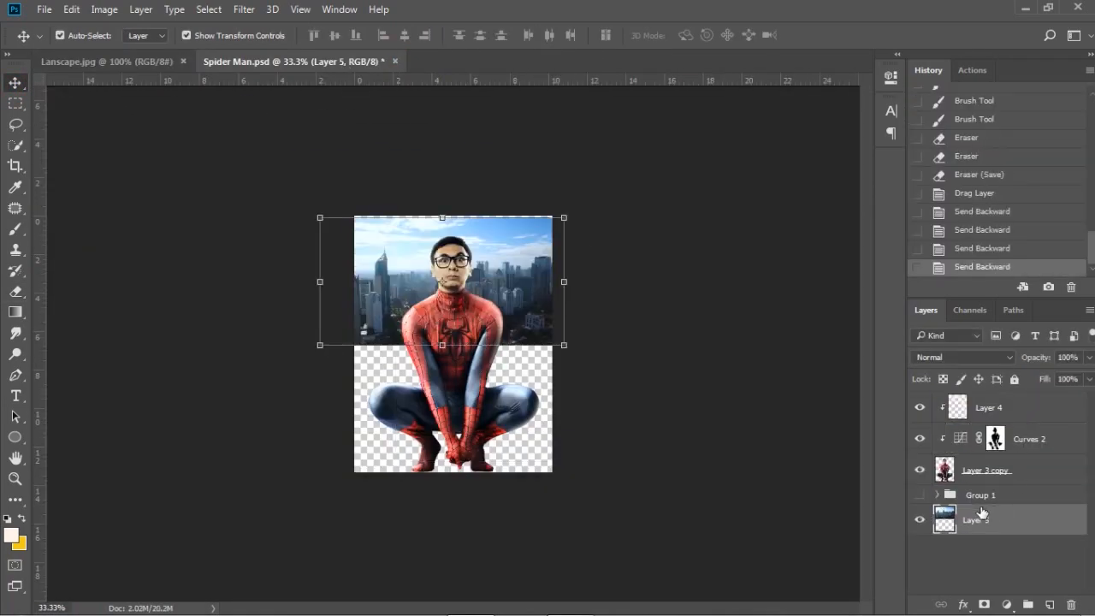
key("ctrl+bracketright")
Scale the cityscape layer to about 240% so it covers the canvas, and shift it so towers stand on both sides of the figure.
key("ctrl+t")
left_click_drag(562, 346, 813, 479)
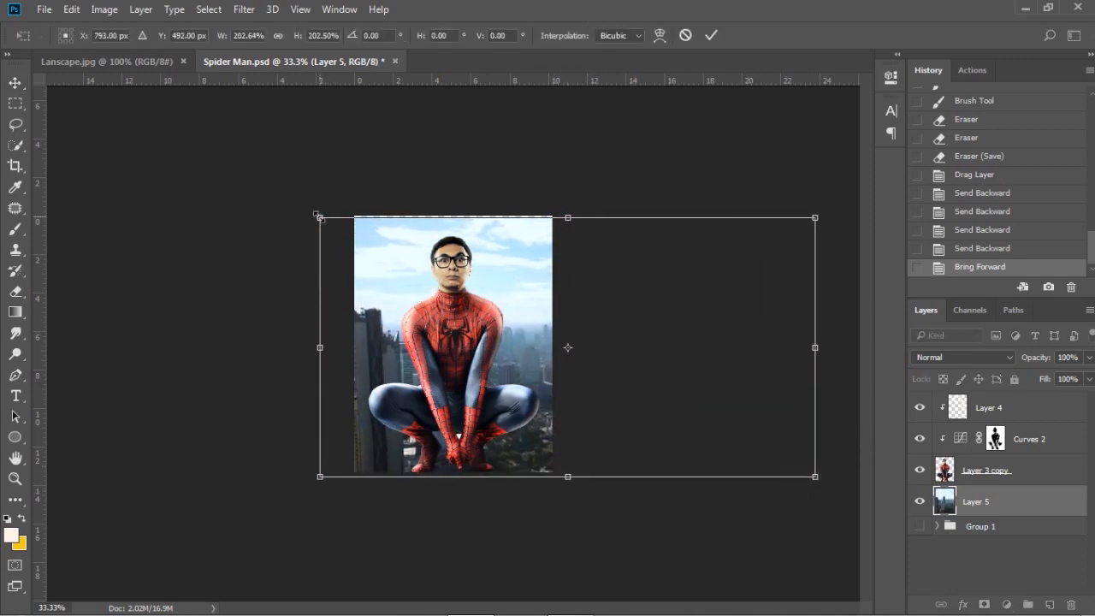
left_click_drag(319, 217, 292, 203)
left_click_drag(533, 293, 499, 293)
left_click_drag(780, 475, 845, 507)
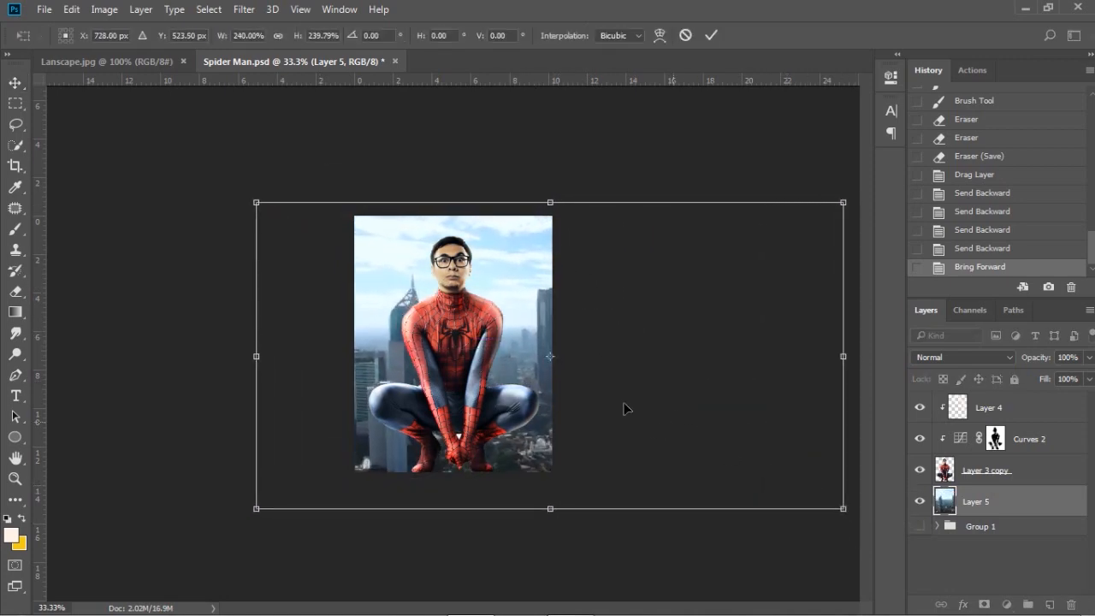
left_click_drag(552, 291, 538, 304)
key("Return")
key("shift+Left")
key("shift+Left")
key("shift+Left")
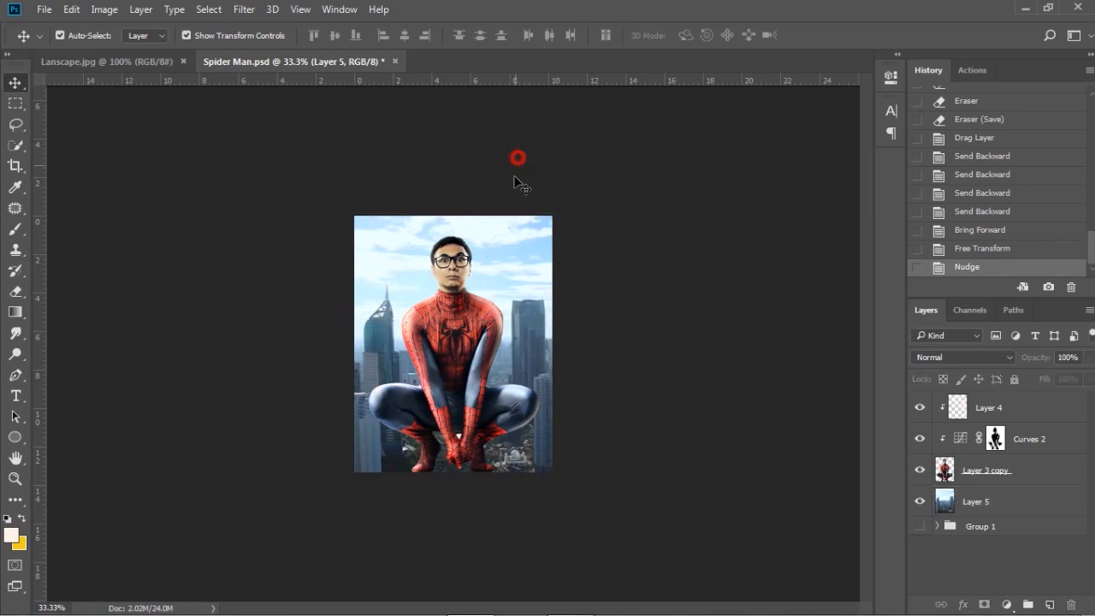
left_click(516, 157)
Flip the figure's layers, Layer 3 copy, Curves 2 and Layer 4, vertically together.
left_click(999, 473)
left_click(1024, 465)
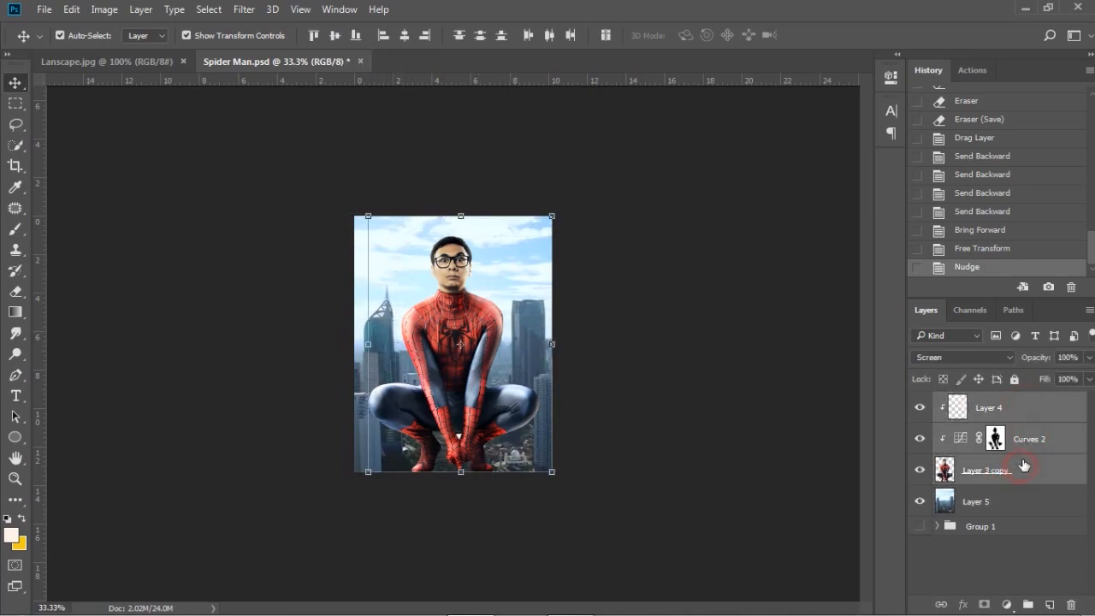
left_click(72, 10)
mouse_move(154, 359)
left_click(368, 546)
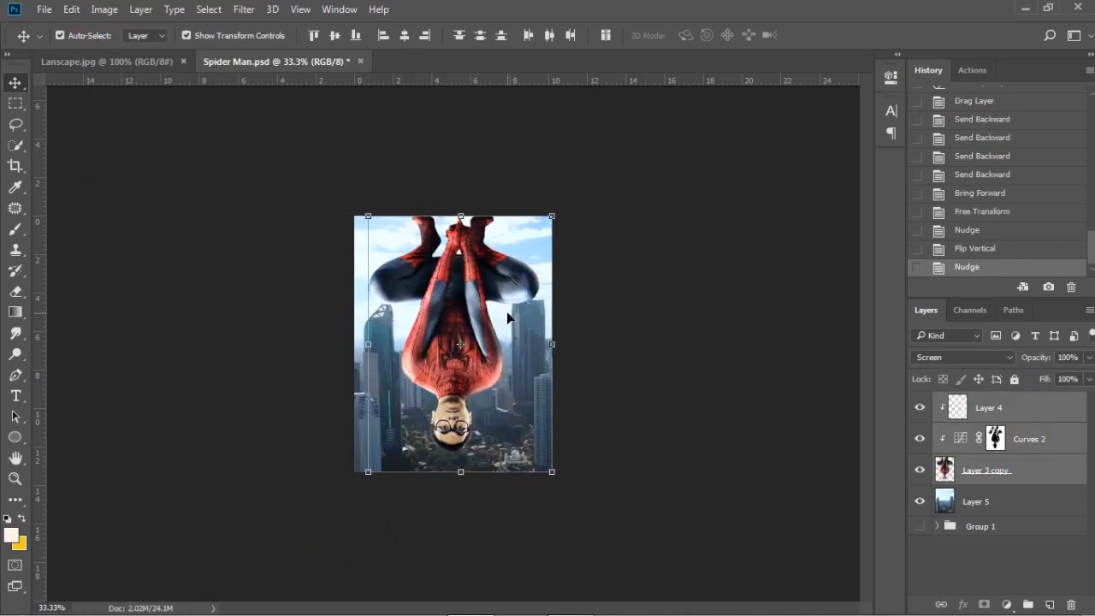
Move the upside-down figure up until its feet and lower legs extend past the canvas's upper edge.
key("shift+Up")
key("shift+Up")
key("shift+Up")
key("shift+Up")
key("shift+Up")
key("shift+Up")
key("shift+Up")
key("shift+Up")
key("shift+Up")
key("shift+Up")
key("shift+Up")
key("shift+Up")
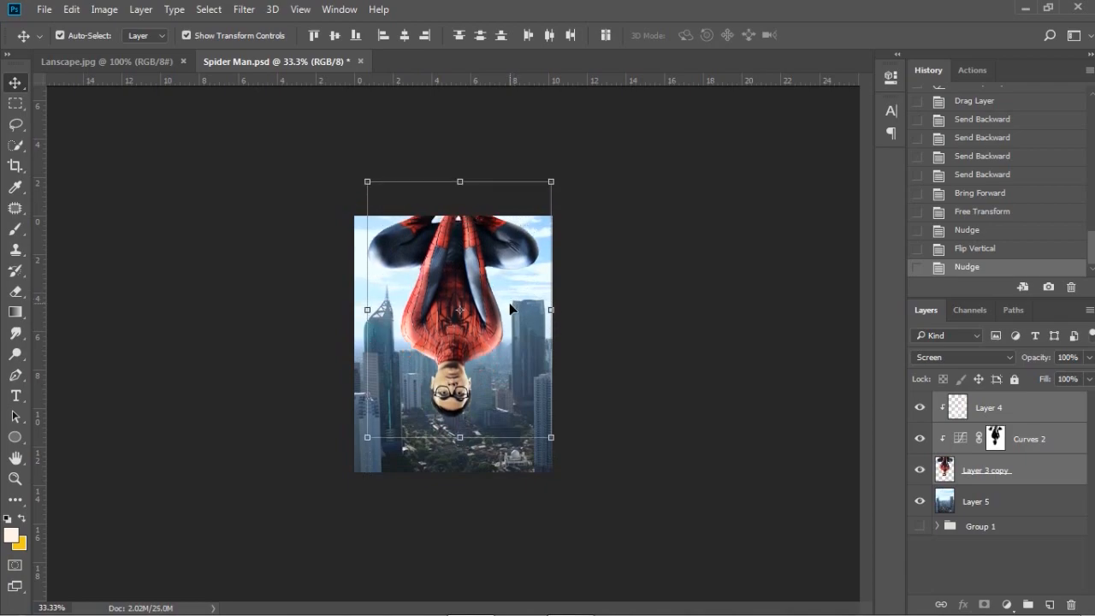
key("ctrl+plus")
key("shift+Up")
key("shift+Up")
key("shift+Up")
key("shift+Up")
key("shift+Up")
key("shift+Up")
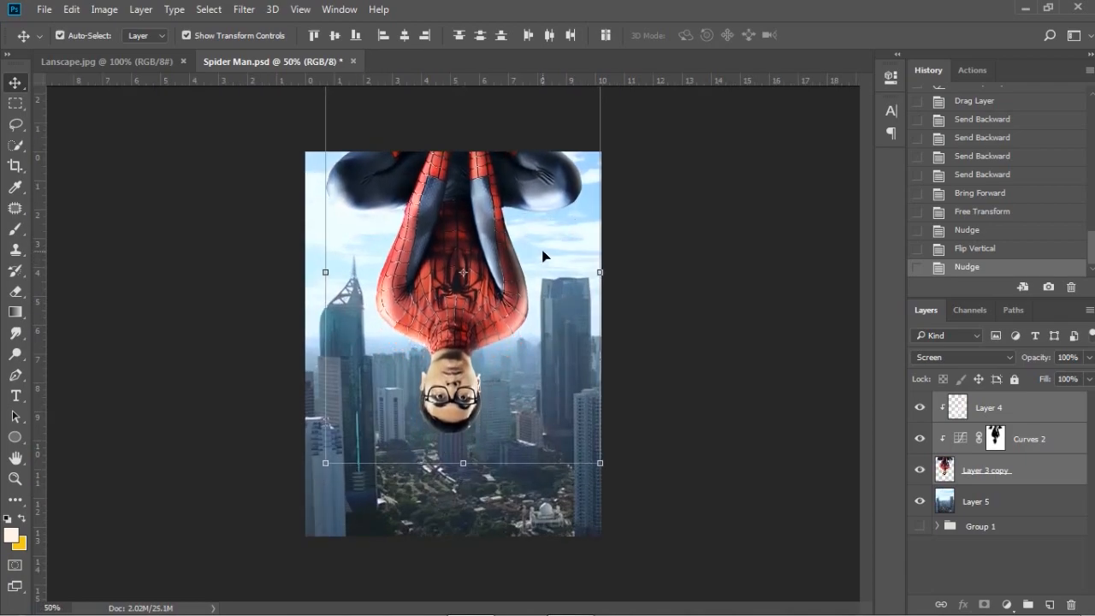
Enlarge the upside-down figure slightly and nudge it a little farther up and to the left.
left_click_drag(601, 460, 607, 470)
key("Return")
key("shift+Left")
key("shift+Up")
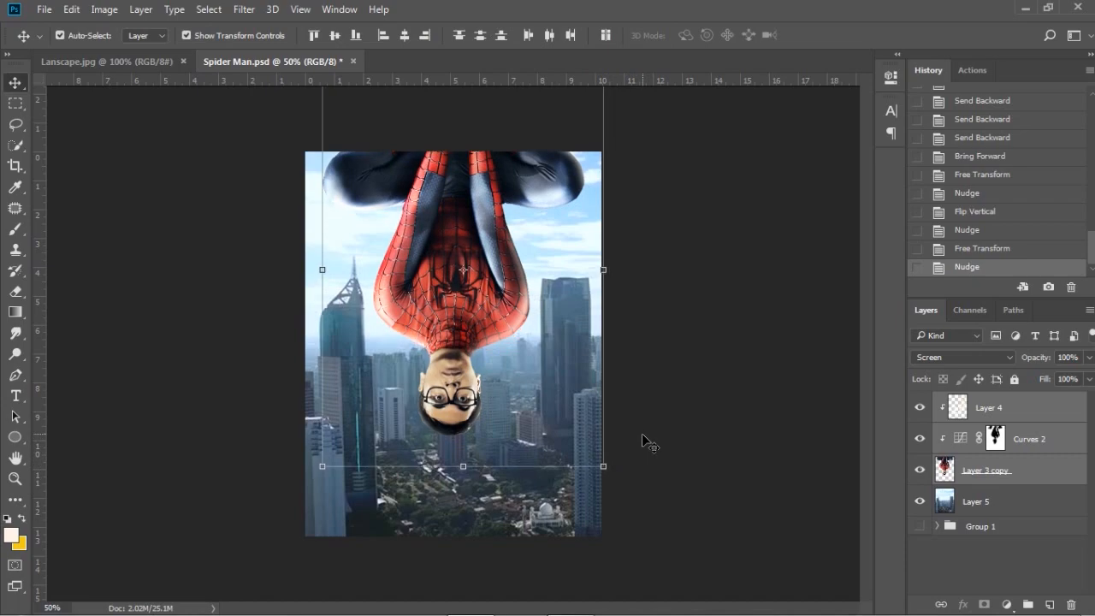
key("Up")
key("Up")
key("Up")
key("Up")
Add a Hue/Saturation adjustment clipped to the cityscape layer and set the Reds saturation to -100.
left_click(975, 501)
left_click(1006, 604)
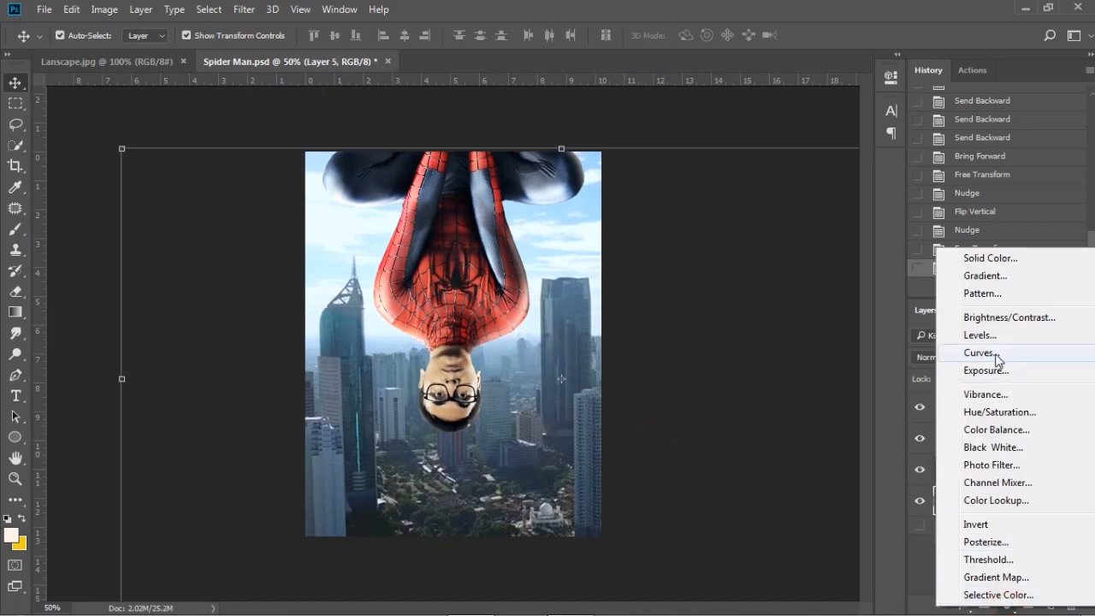
left_click(976, 416)
key("ctrl+minus")
left_click(767, 143)
left_click(706, 206)
left_click_drag(753, 211, 671, 215)
left_click(767, 143)
left_click(710, 167)
left_click(750, 344)
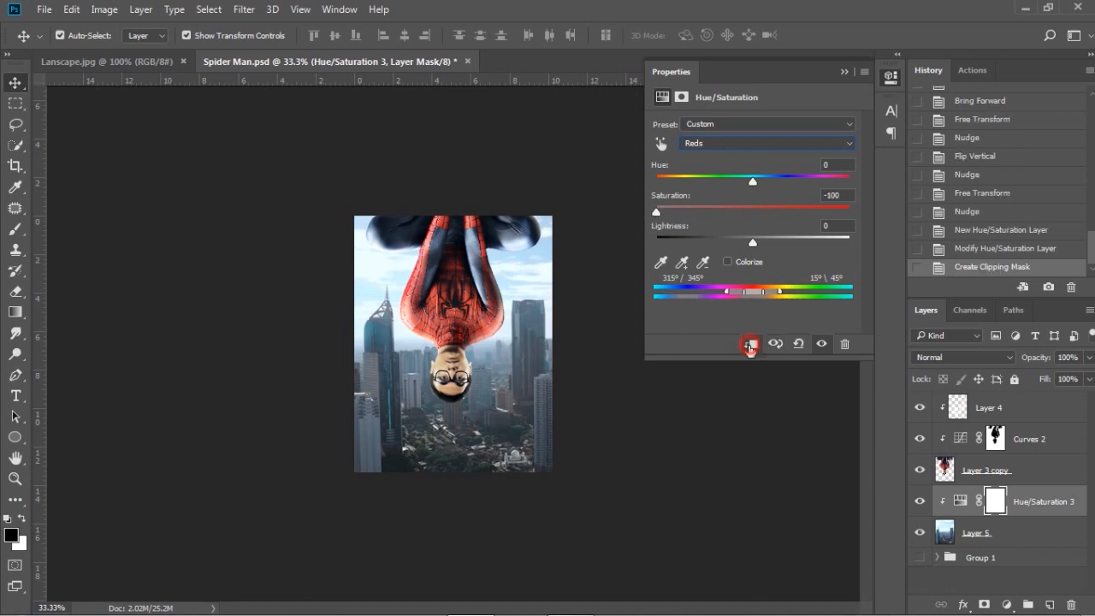
Set the lightness of the Reds to -12 in the cityscape's Hue/Saturation adjustment.
mouse_move(764, 245)
left_mouse_down()
mouse_move(807, 250)
mouse_move(743, 239)
left_mouse_up()
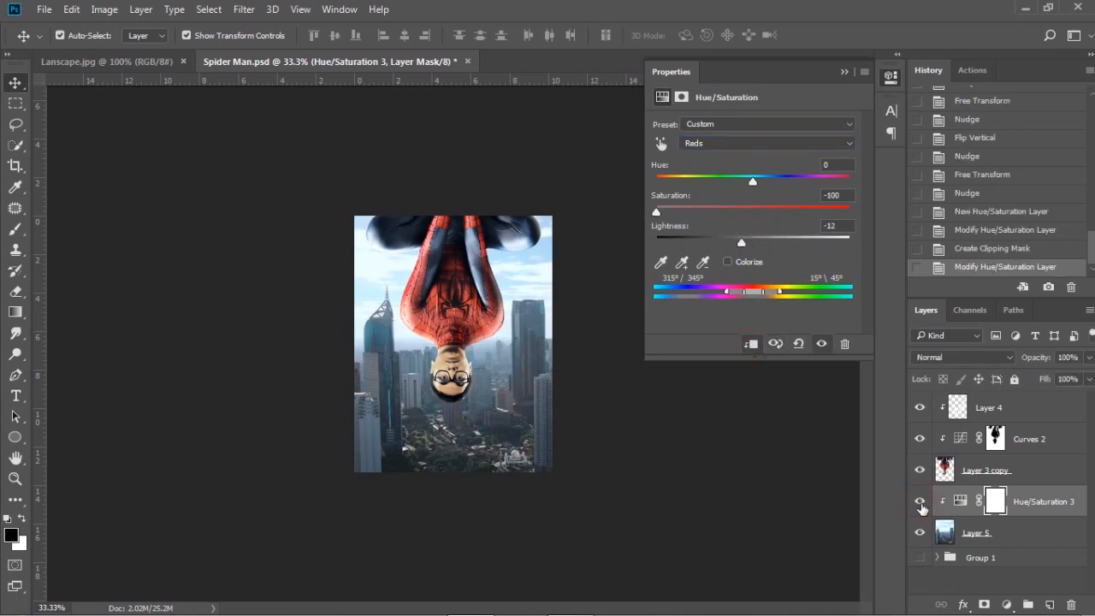
left_click(709, 148)
left_click(781, 99)
left_click(843, 74)
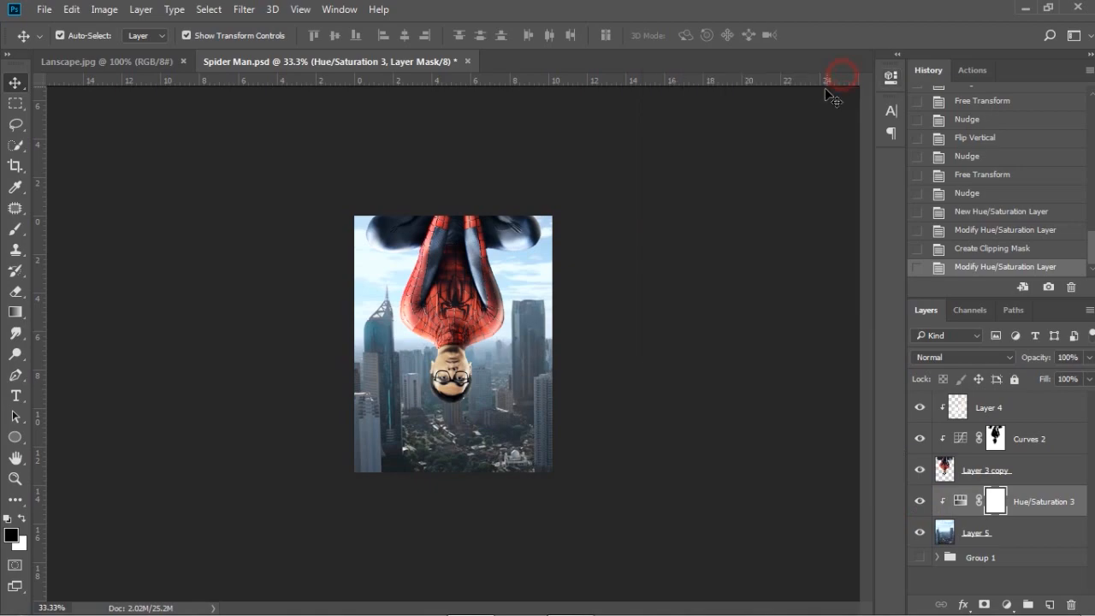
Add a Curves adjustment clipped to the cityscape, adjust the shadow end of its Blue channel, and save the document.
left_click(990, 528)
left_click(1006, 605)
left_click(984, 360)
left_click(748, 143)
left_click(748, 184)
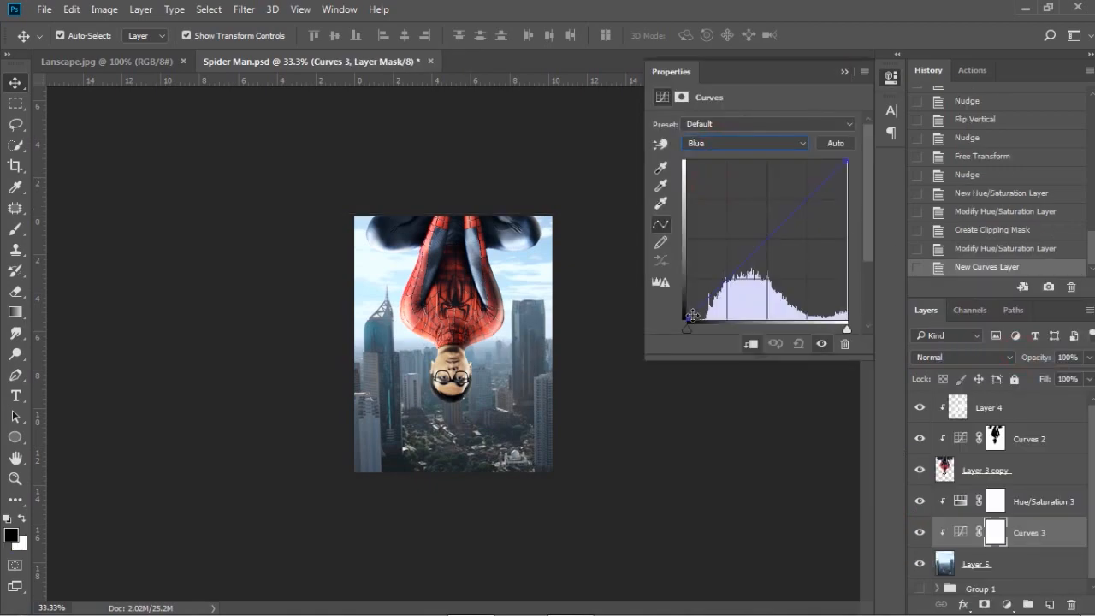
left_click_drag(684, 304, 703, 324)
left_click(712, 144)
left_click(712, 168)
left_click(845, 72)
left_click(667, 232)
key("ctrl+plus")
key("ctrl+s")
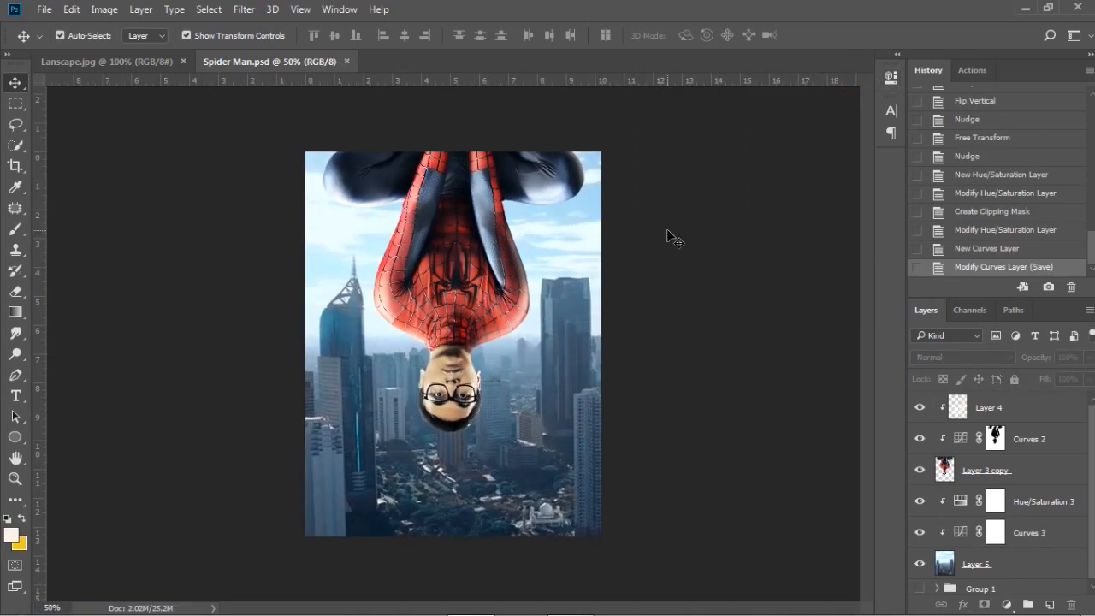
Add a new layer clipped to the figure, between Curves 2 and Layer 4.
key("ctrl+plus")
left_click(1011, 467)
left_click(919, 470)
left_click(1013, 438)
left_click(1049, 605)
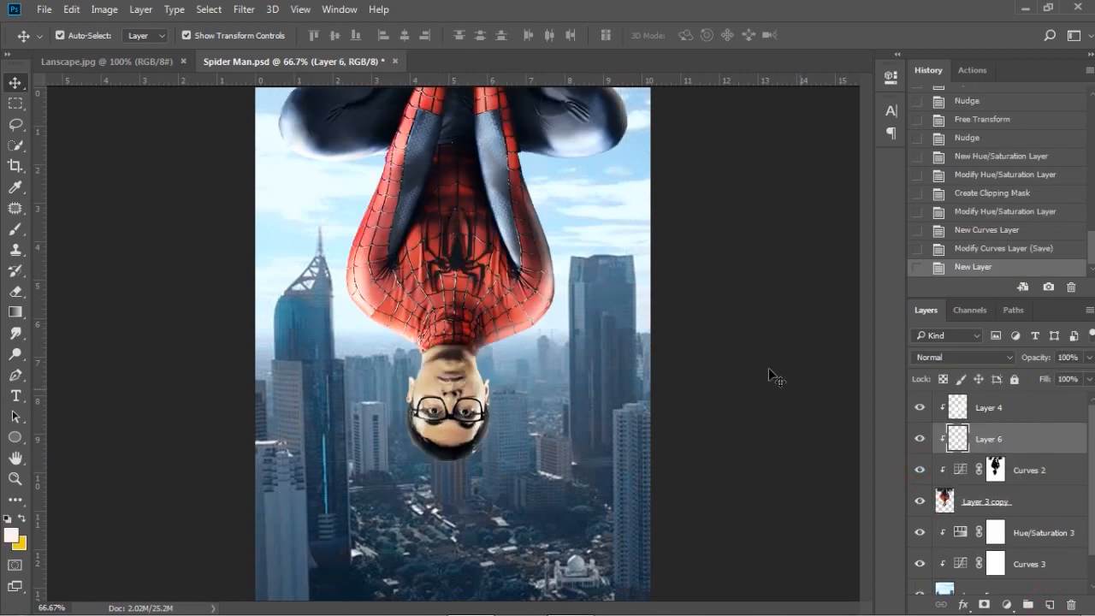
Sample the hazy blue from the skyline and brush it softly over the edges of the head on Layer 6.
key("i")
left_click(505, 367)
key("b")
key("bracketright")
mouse_move(532, 387)
left_mouse_down()
mouse_move(526, 433)
mouse_move(525, 422)
mouse_move(493, 490)
left_mouse_up()
key("bracketright")
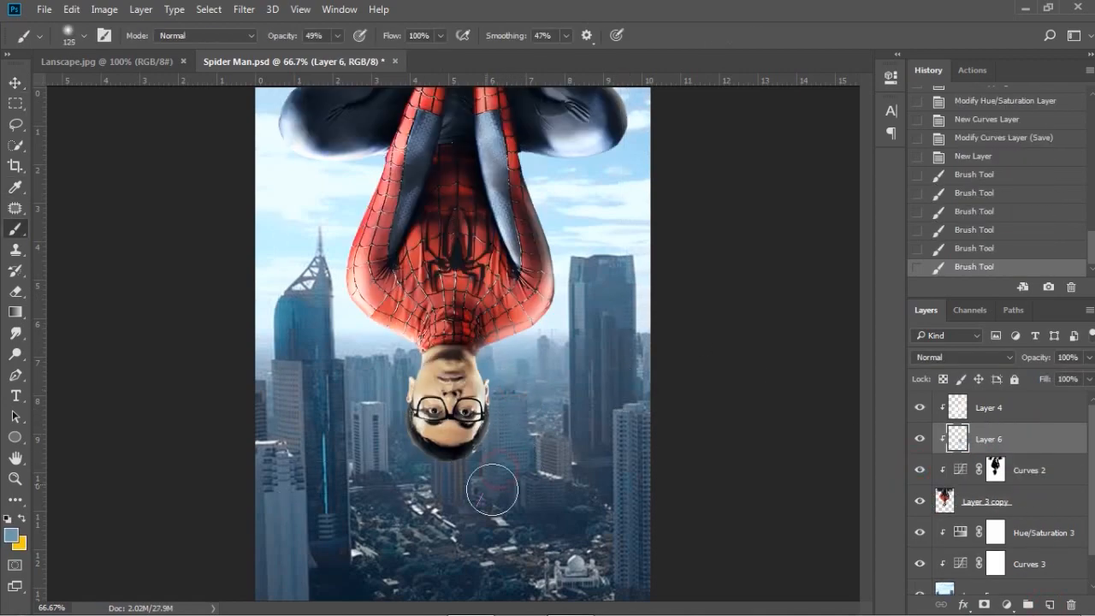
left_click_drag(379, 410, 382, 454)
Build up the blue haze around the figure's head, shoulders and knees on Layer 6 with a brush of size 150 to 175.
key("bracketright")
key("bracketright")
left_click_drag(355, 372, 355, 441)
left_click_drag(497, 502, 464, 511)
mouse_move(555, 365)
left_mouse_down()
mouse_move(536, 380)
mouse_move(590, 259)
mouse_move(575, 351)
left_mouse_up()
left_click_drag(633, 179, 631, 187)
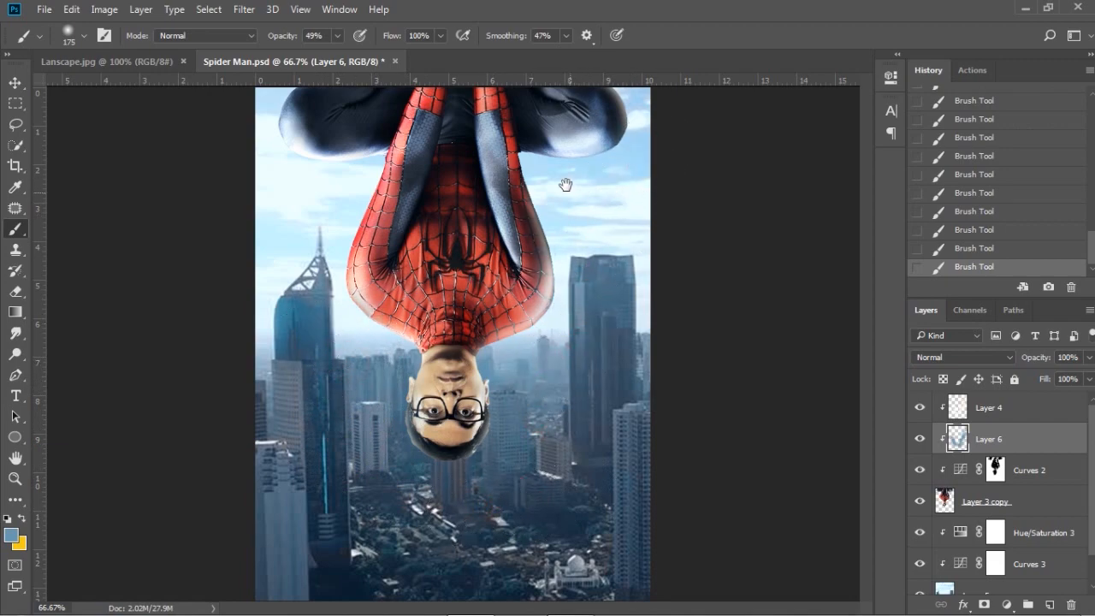
mouse_move(670, 111)
left_mouse_down()
mouse_move(645, 210)
mouse_move(644, 149)
mouse_move(590, 185)
left_mouse_up()
key("bracketleft")
left_click_drag(352, 203, 236, 142)
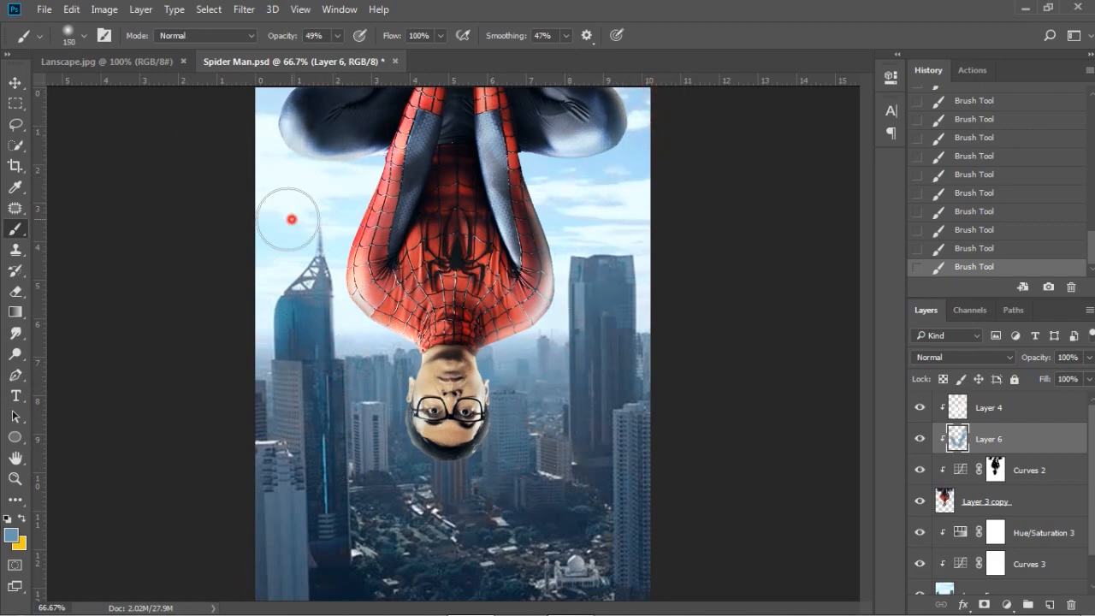
Erase the excess blue haze from the figure's left-hand knee with a size 70 Eraser, and save the document.
key("e")
mouse_move(291, 219)
left_mouse_down()
mouse_move(321, 166)
mouse_move(284, 125)
left_mouse_up()
mouse_move(331, 139)
left_mouse_down()
mouse_move(292, 125)
mouse_move(320, 129)
left_mouse_up()
left_click_drag(316, 137, 291, 124)
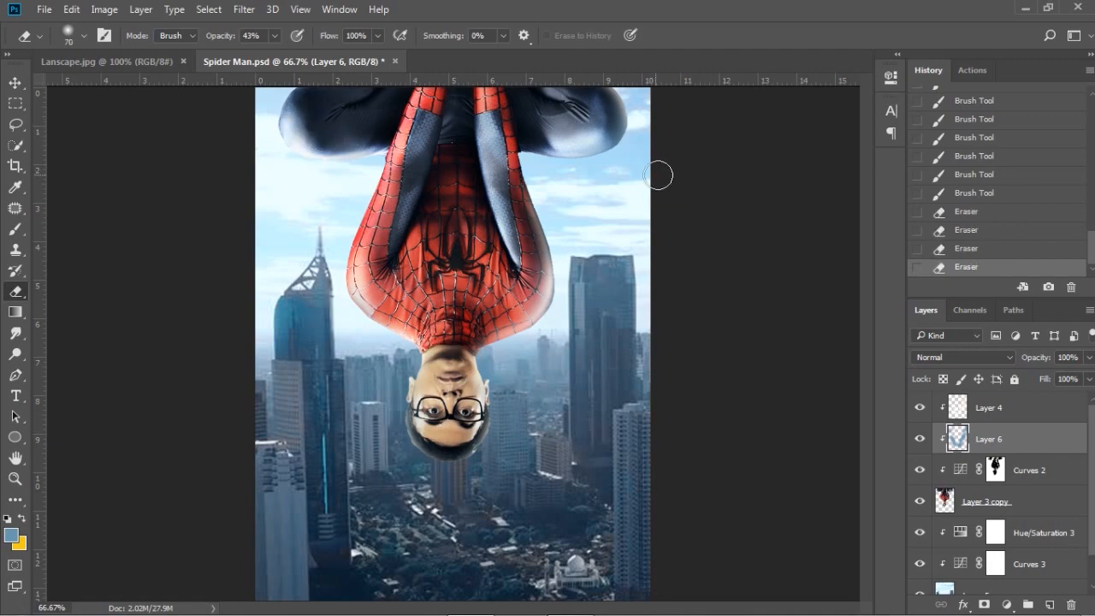
key("ctrl+minus")
key("v")
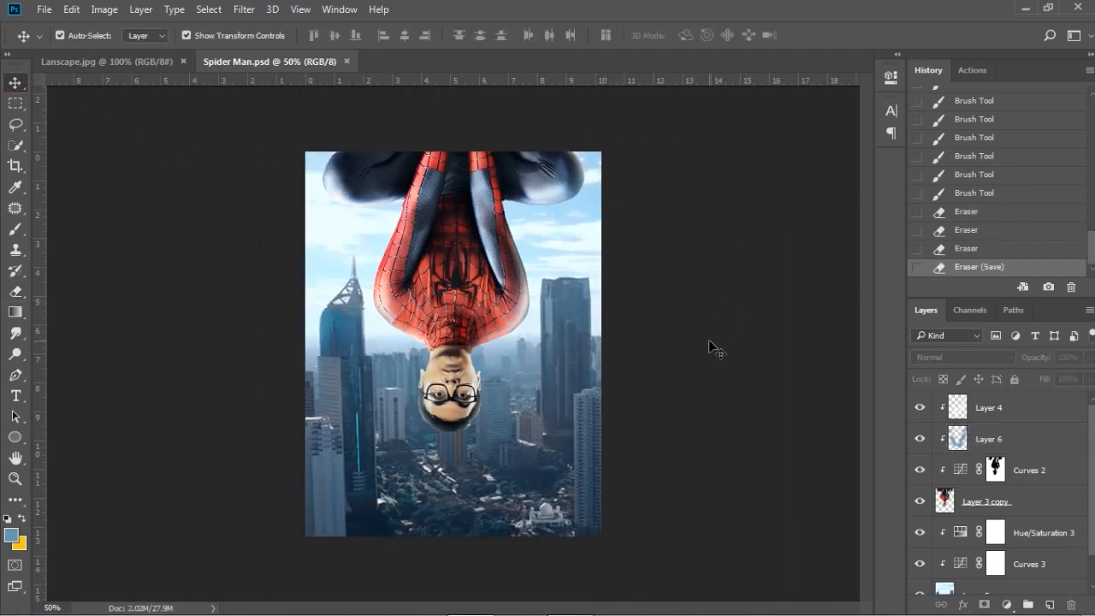
Add a new layer above Layer 4 and choose a dark blue foreground colour for the Gradient tool.
left_click(1037, 410)
left_click(1049, 604)
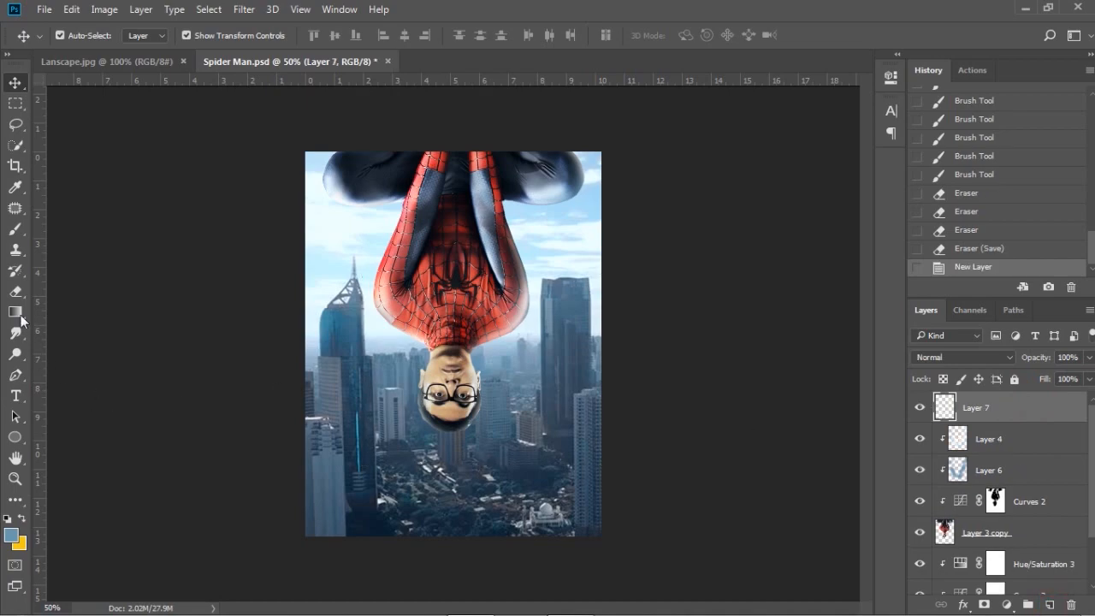
left_click(17, 313)
left_click(17, 538)
left_click(765, 391)
left_click(987, 247)
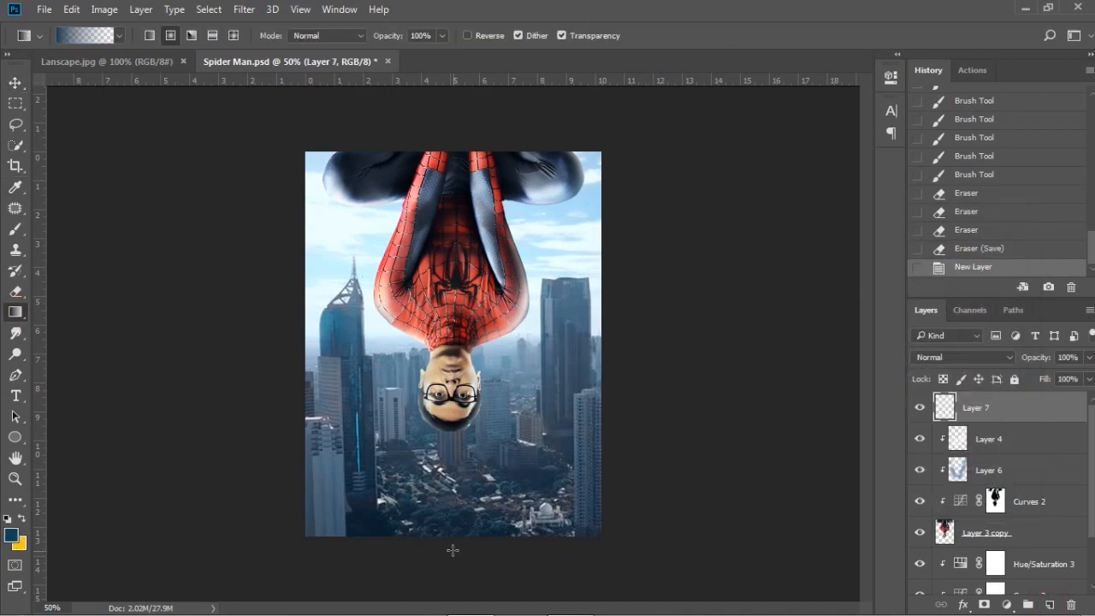
Fade the image's lower edge with a dark blue to transparent linear gradient on Layer 7, and set the layer's opacity to 79%.
left_click_drag(452, 471, 458, 418)
left_click(150, 35)
key("ctrl+z")
left_click(1089, 358)
left_click_drag(1089, 373, 1074, 377)
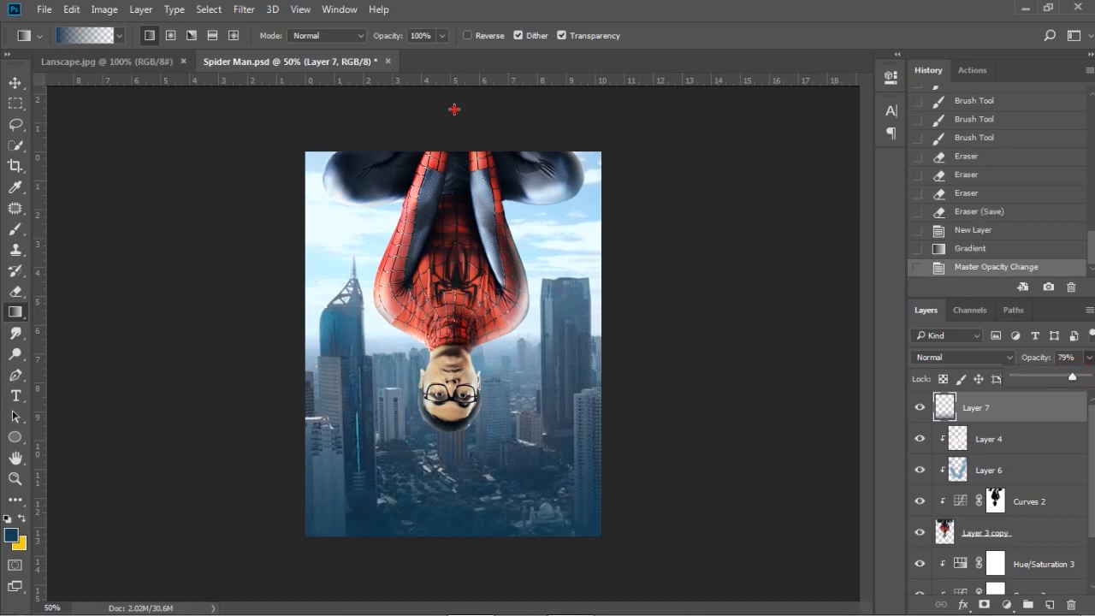
Apply dark blue linear gradients on Layer 7 fading down from the image's upper edge over the figure's legs.
left_click_drag(454, 110, 454, 251)
left_click_drag(459, 110, 461, 240)
left_click_drag(460, 110, 467, 243)
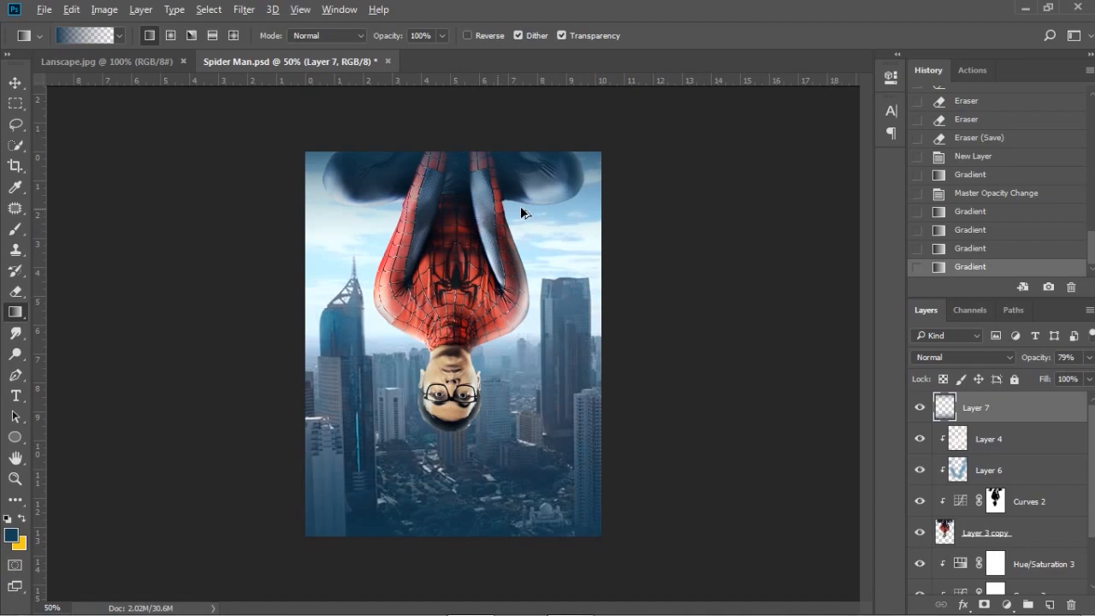
Undo the last gradient on Layer 7 and save the document.
key("ctrl+z")
key("v")
left_click(674, 317)
key("ctrl+s")
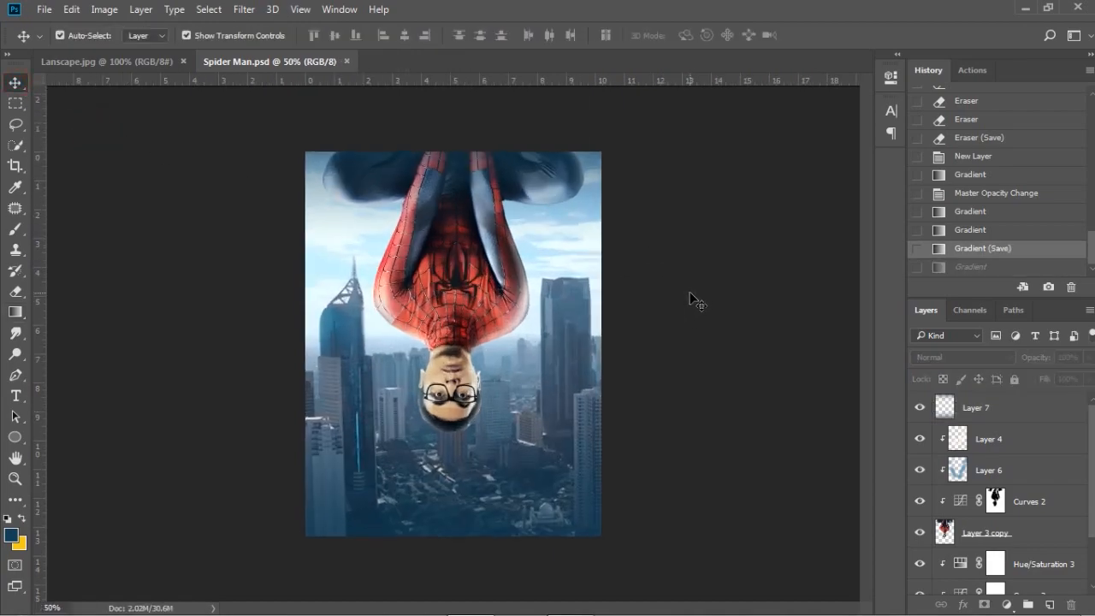
Enlarge, rotate and reposition the Layer 5 cityscape so its buildings tilt behind the figure, and save the document.
key("ctrl+minus")
left_click(689, 300)
key("ctrl+t")
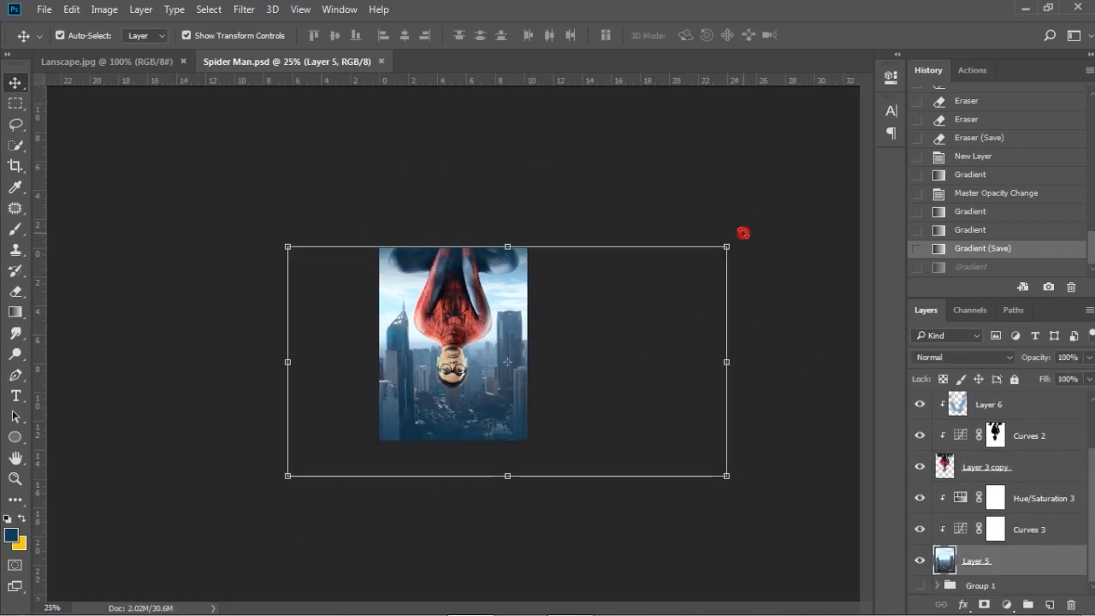
left_click_drag(741, 232, 755, 162)
left_click_drag(497, 367, 492, 386)
left_click_drag(259, 279, 242, 273)
left_click_drag(595, 299, 603, 302)
key("Return")
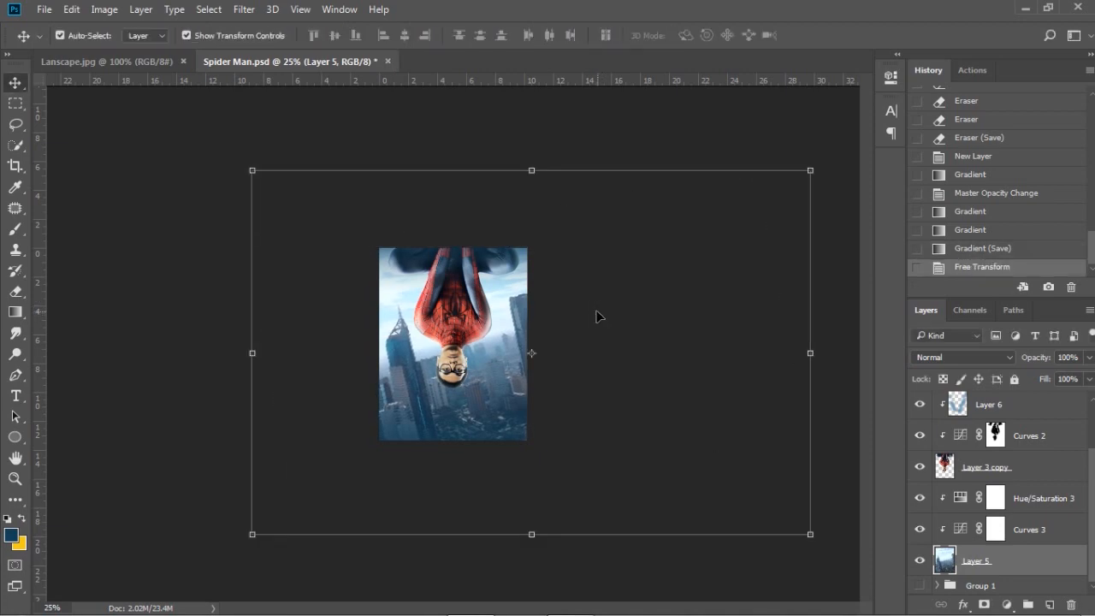
left_click(439, 318)
key("ctrl+plus")
key("ctrl+plus")
key("ctrl+s")
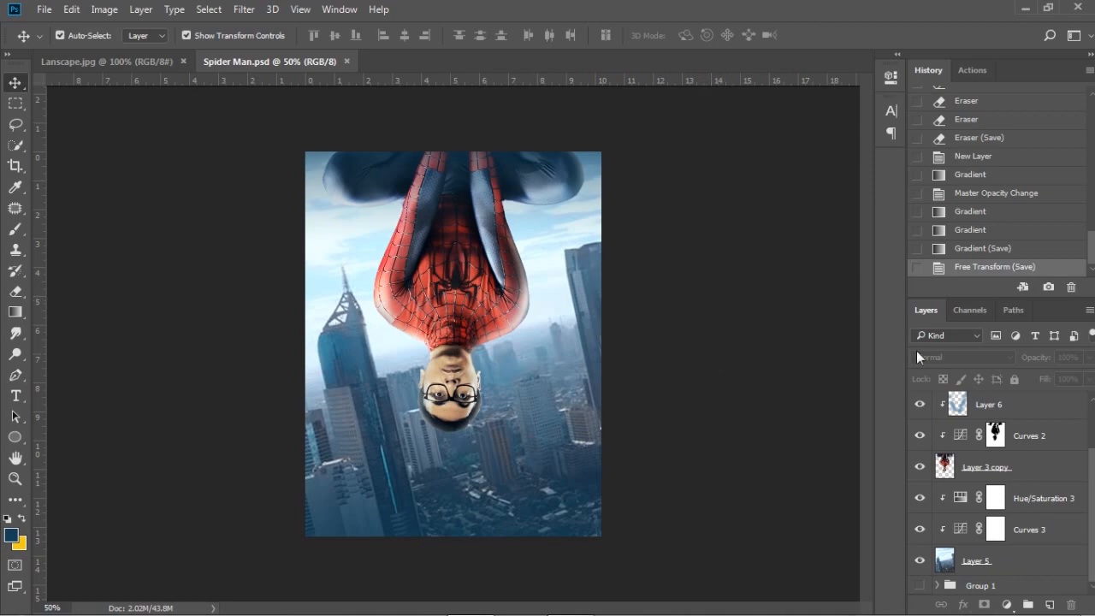
Add a dark blue Solid Color fill layer above Layer 7.
left_click(1050, 604)
left_click(1006, 604)
left_click(985, 254)
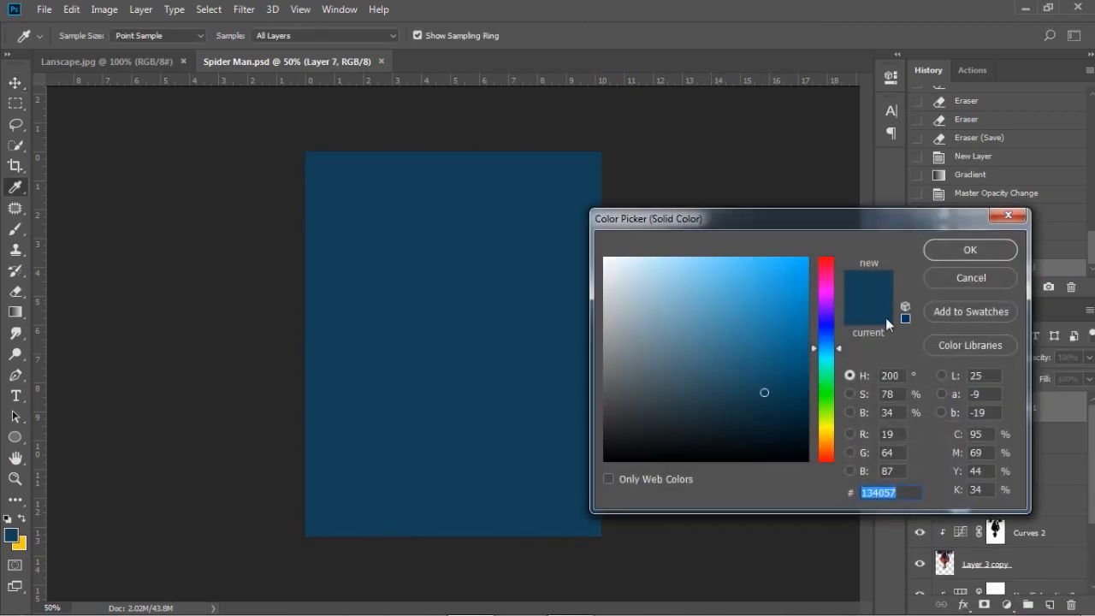
key("Return")
Try Soft Light and Overlay on Color Fill 1, and set its blending mode to Screen.
left_click(964, 357)
left_click(955, 209)
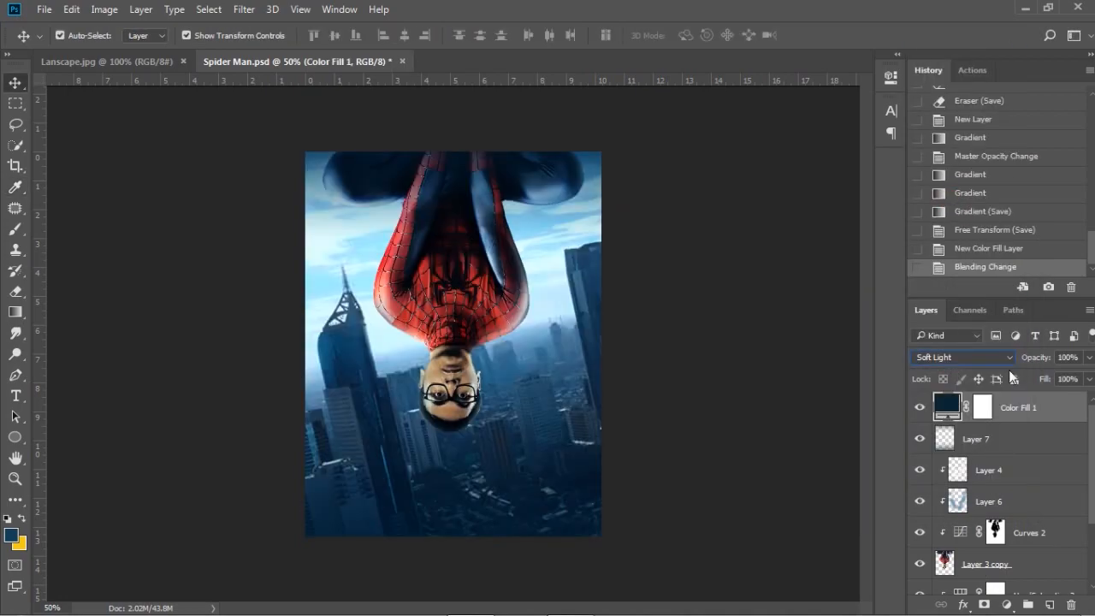
left_click(965, 356)
left_click(965, 191)
left_click(965, 357)
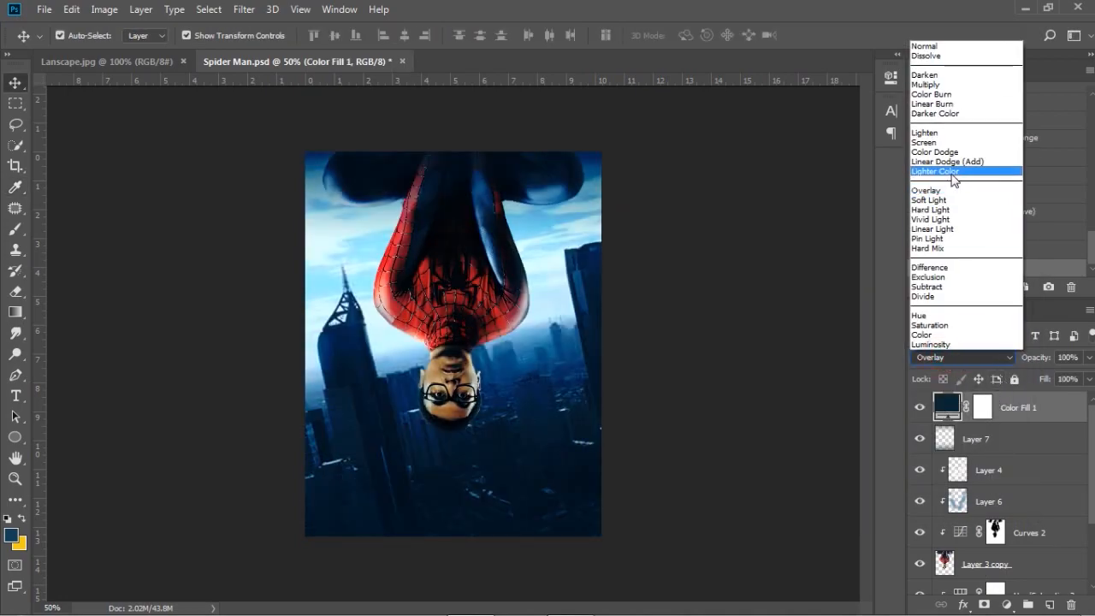
left_click(947, 139)
Paint black on Color Fill 1's mask to clear the blue tint from the figure's chest and arm.
left_click(981, 409)
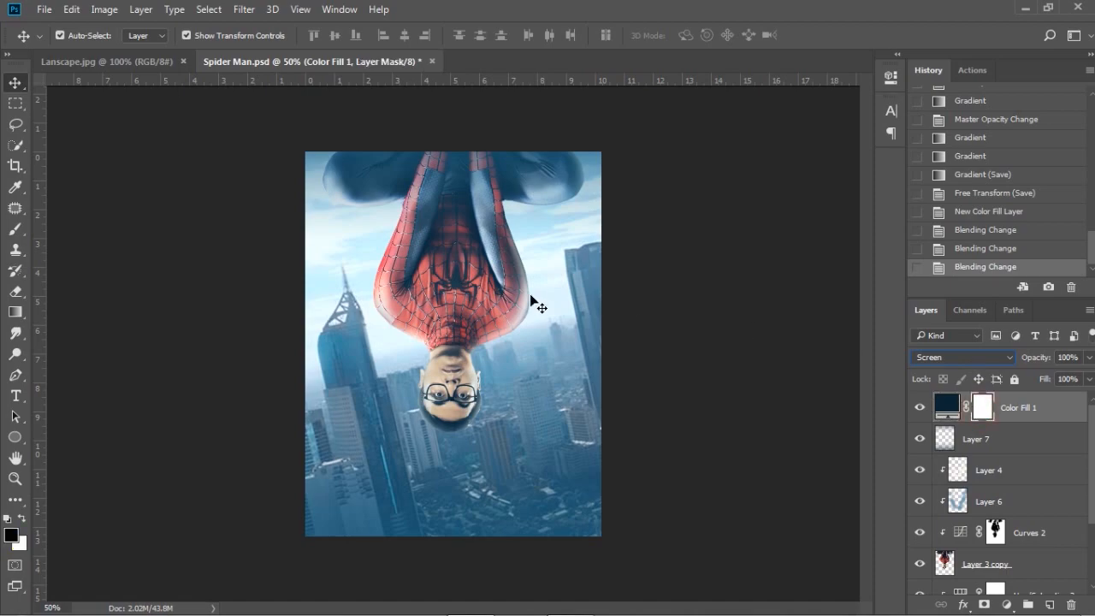
left_click(16, 229)
left_click_drag(463, 306, 453, 267)
mouse_move(454, 267)
left_mouse_down()
mouse_move(457, 315)
mouse_move(408, 256)
left_mouse_up()
left_click_drag(406, 234, 404, 251)
Mask the colour fill off the face, glasses and neck with a size 35 black brush at 97% opacity.
left_click(334, 38)
left_click_drag(337, 55, 380, 55)
key("ctrl+plus")
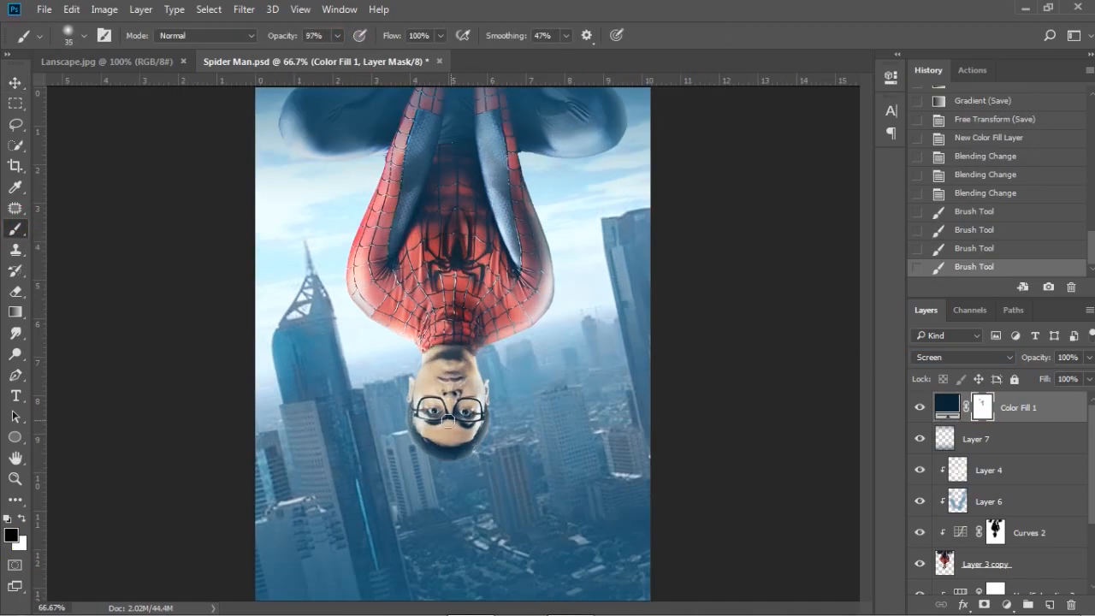
left_click_drag(448, 419, 466, 414)
left_click_drag(469, 409, 462, 418)
left_click_drag(438, 408, 429, 415)
left_click_drag(452, 395, 441, 351)
left_click_drag(451, 397, 435, 419)
left_click_drag(457, 330, 451, 356)
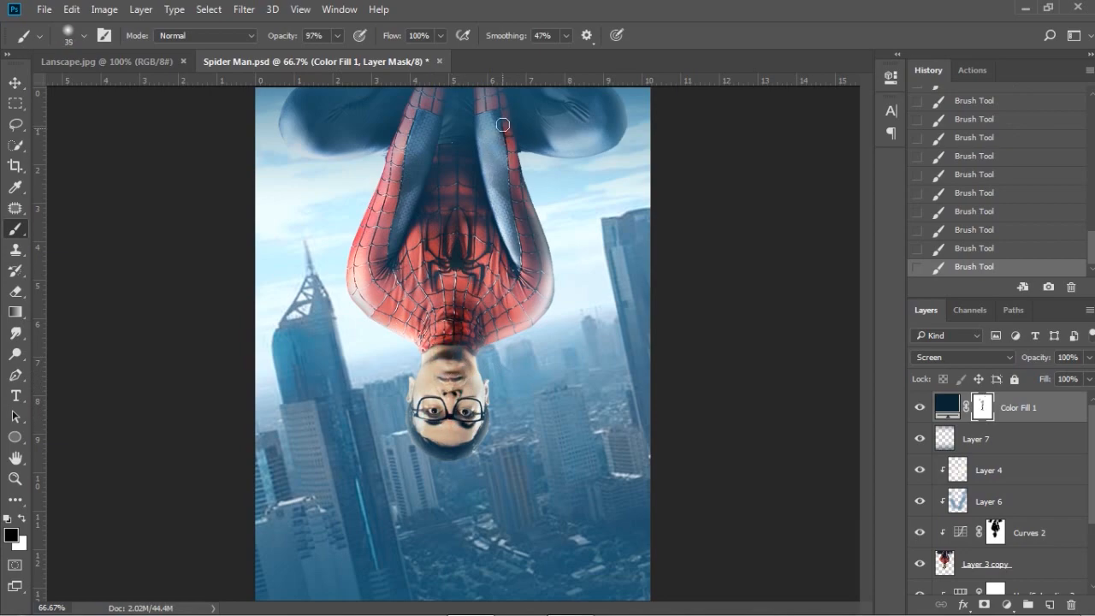
Mask the colour fill off the figure's arms, shoulders and chest, enlarging the brush from size 40 to 60.
key("bracketright")
left_click_drag(503, 125, 521, 277)
left_click_drag(408, 161, 367, 249)
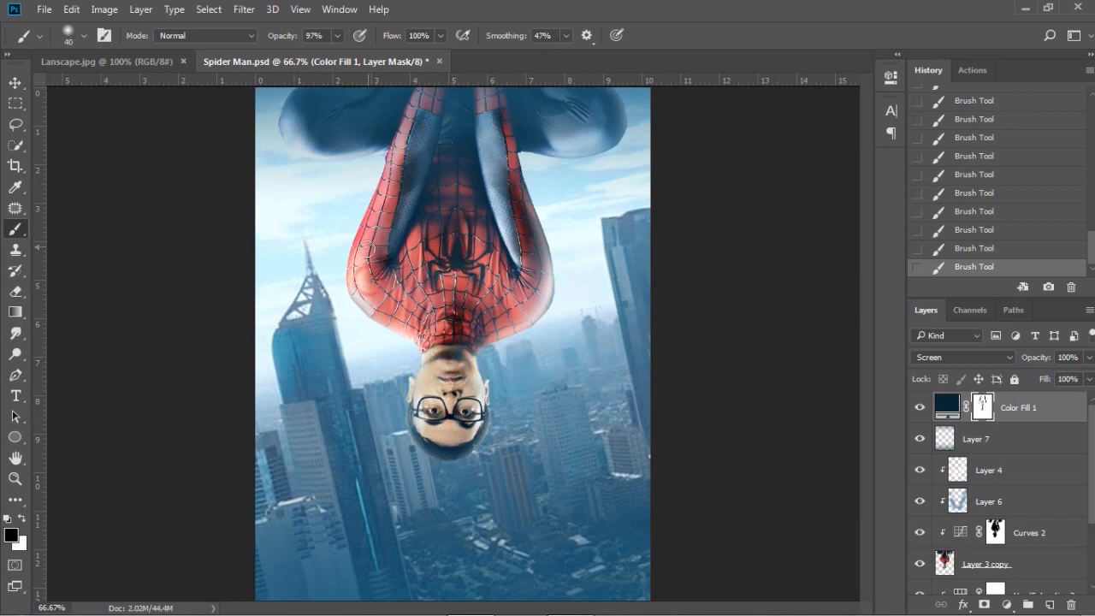
key("bracketright")
left_click_drag(528, 241, 542, 288)
left_click_drag(518, 199, 518, 195)
key("bracketright")
left_click_drag(499, 302, 409, 276)
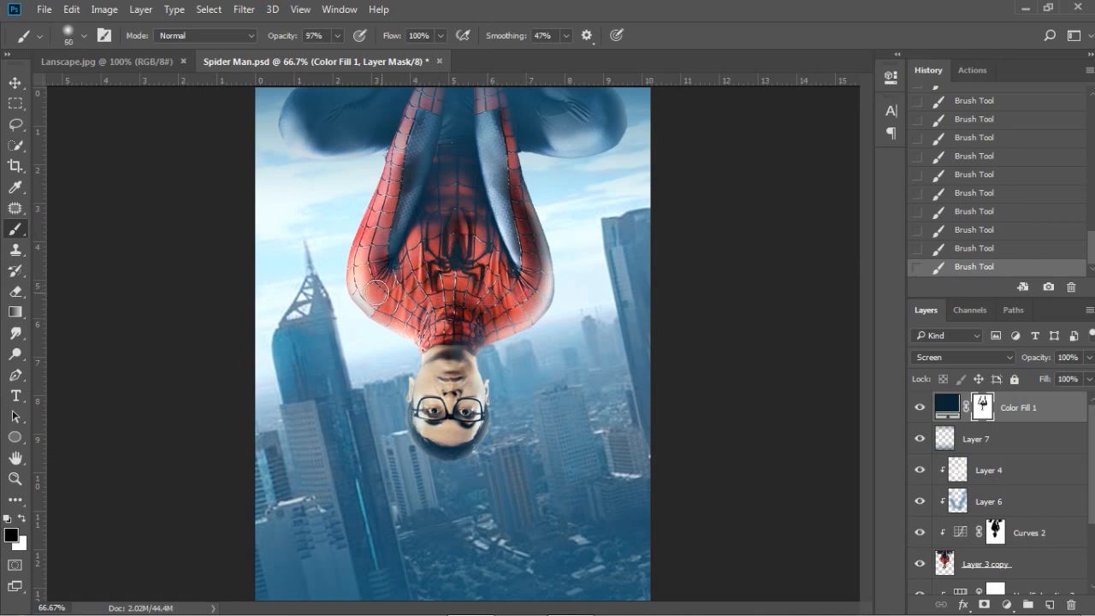
Soften Color Fill 1's mask around the figure's right-hand arm with a size 125 white brush at 23% and 5% opacity.
key("ctrl+minus")
key("7")
key("9")
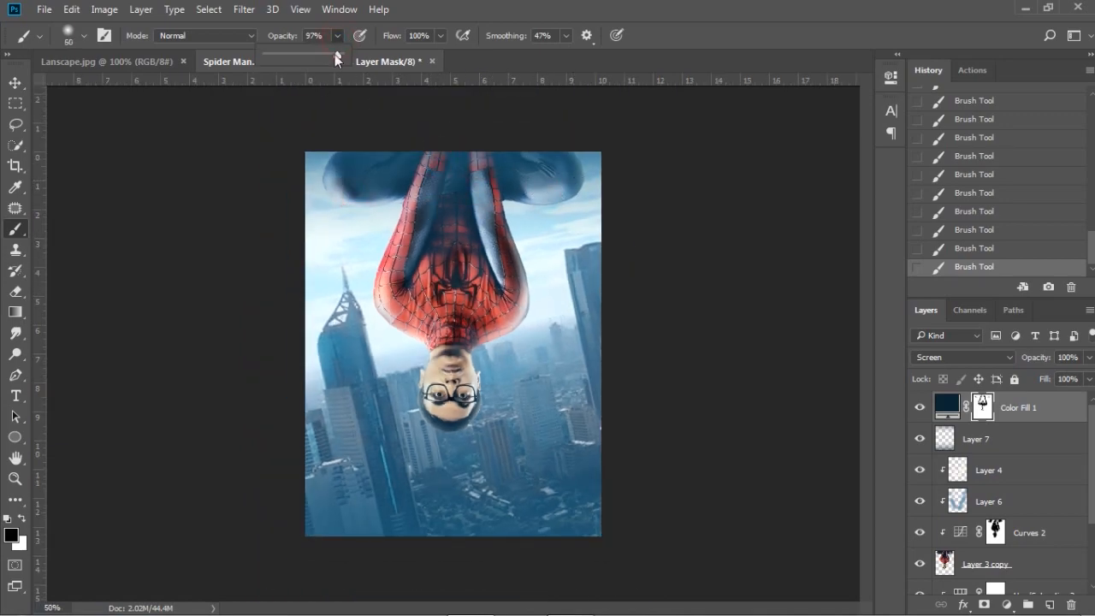
left_click(20, 517)
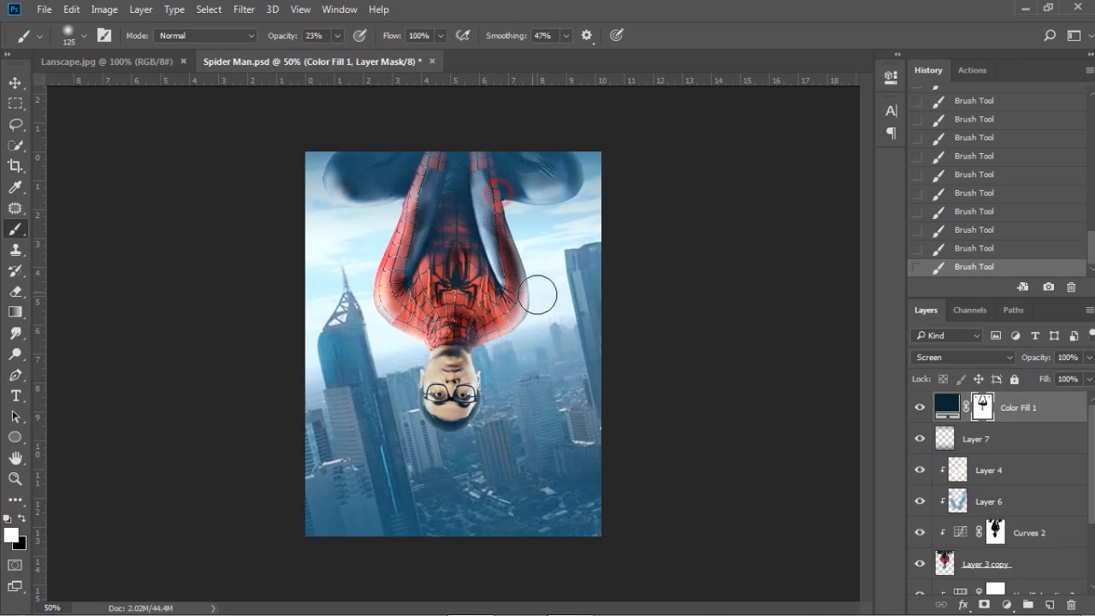
key("bracketright")
key("0")
key("5")
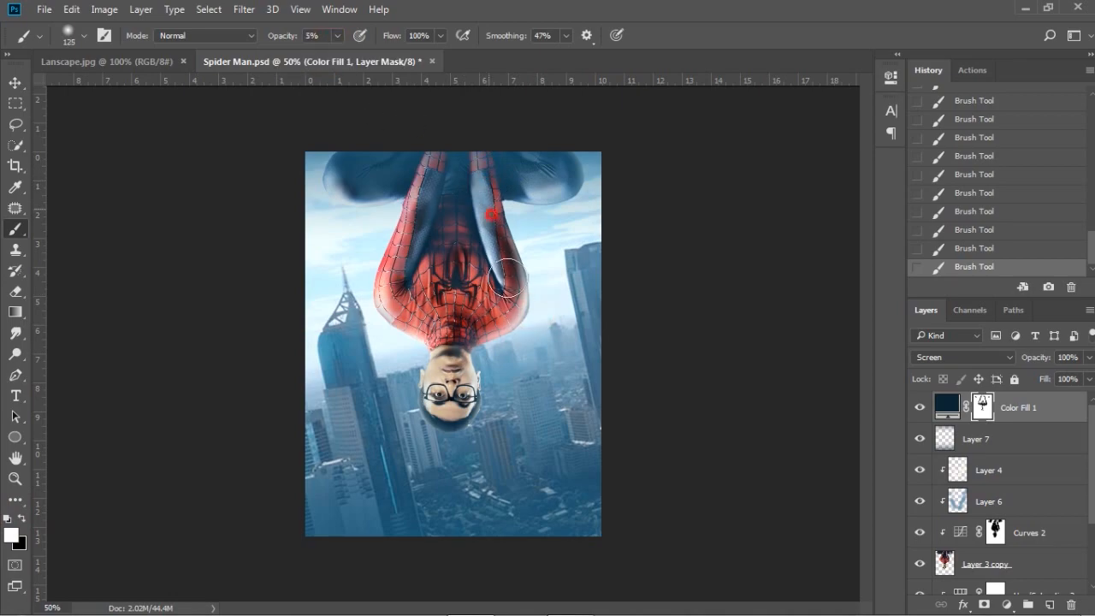
key("v")
left_click(549, 147)
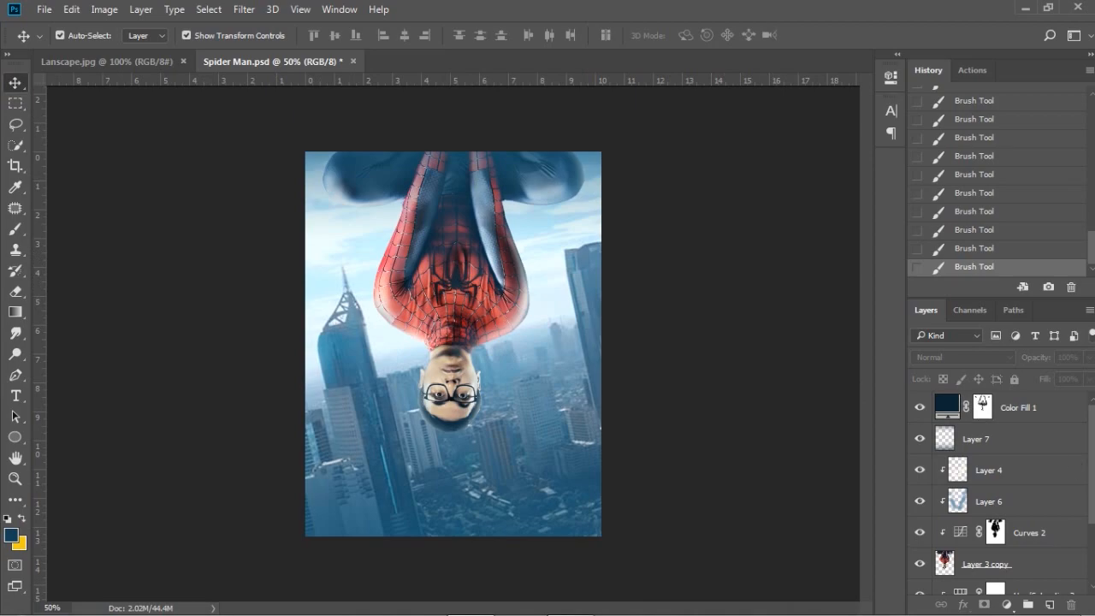
Add a new layer above Layer 4 and paint blue haze along the image's lower edge with a size 800 brush at 72% opacity.
left_click(1049, 604)
key("i")
key("b")
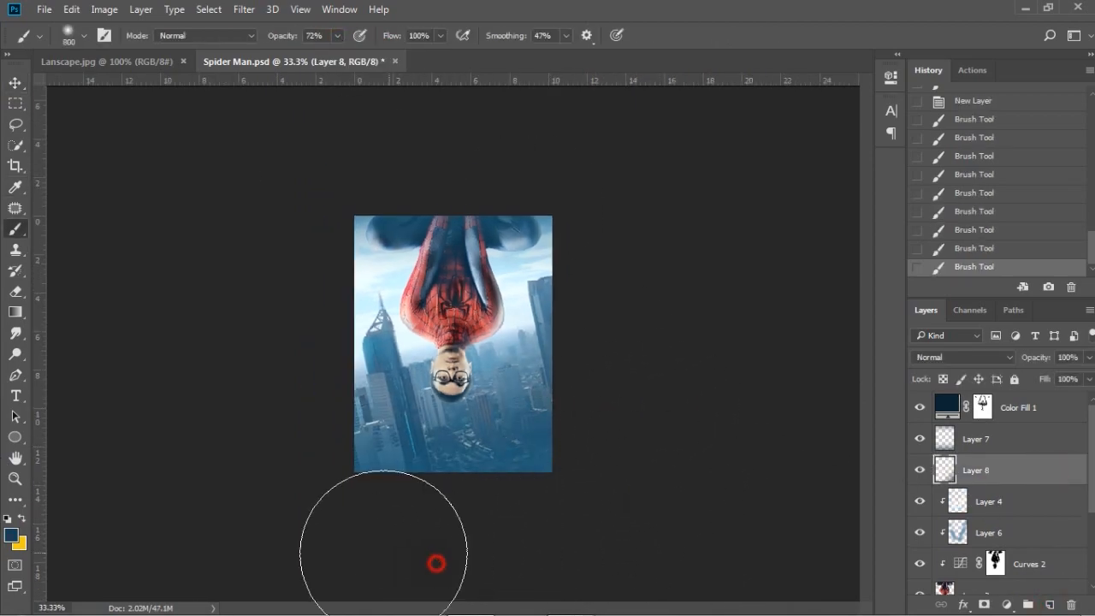
mouse_move(383, 553)
left_mouse_down()
mouse_move(641, 484)
mouse_move(504, 553)
left_mouse_up()
Move Layer 8 above Color Fill 1 and set its opacity to 71%.
key("ctrl+bracketright")
key("ctrl+bracketright")
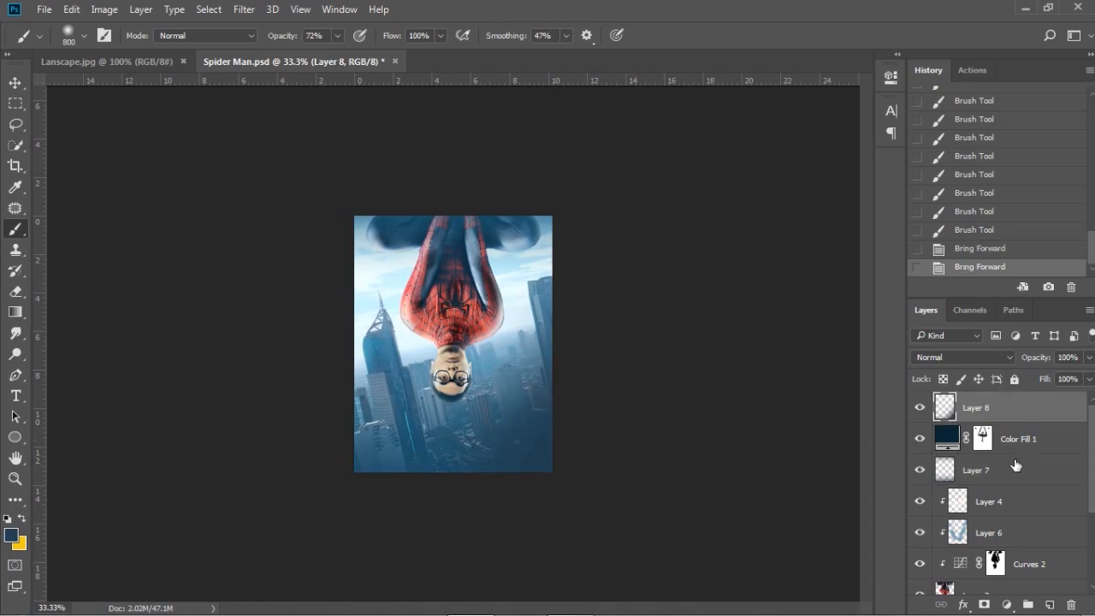
left_click_drag(1079, 379, 1068, 380)
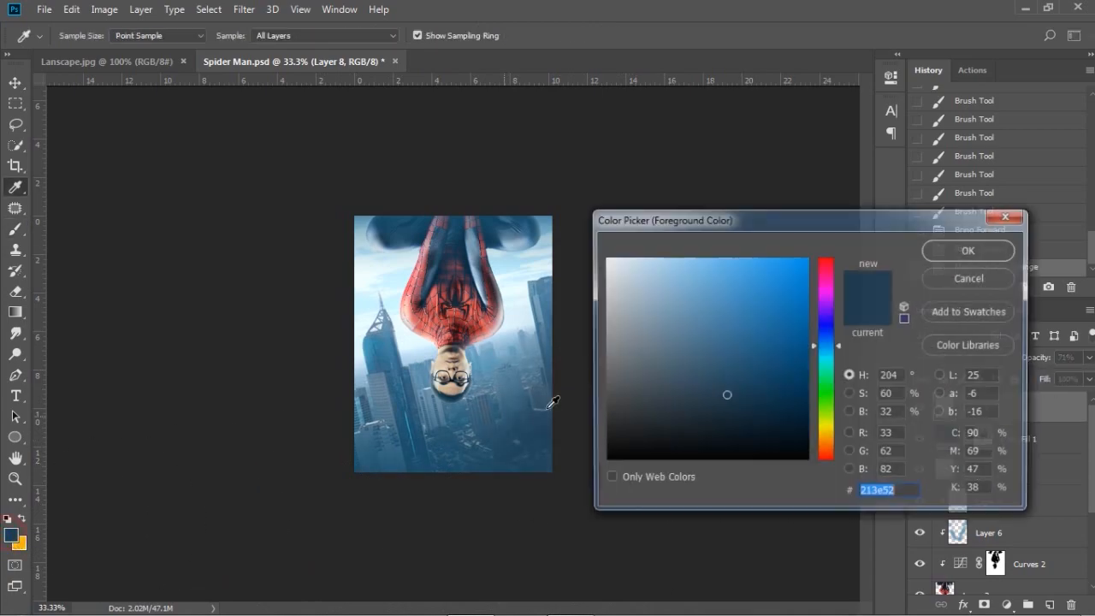
Choose a darker blue foreground colour and darken the image's lower and right-hand edges on Layer 8 with a very large soft brush.
left_click(973, 247)
left_click_drag(453, 589, 545, 578)
left_click_drag(545, 579, 479, 587)
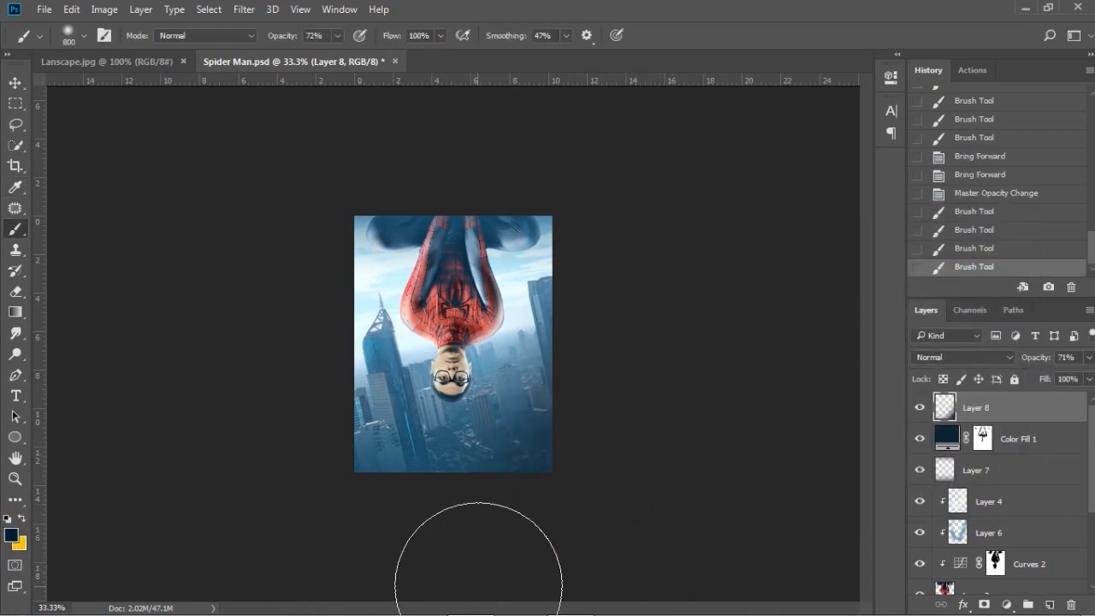
key("bracketright")
left_click(473, 587)
left_click(711, 437)
Darken the image's upper edge and corner on Layer 8 with a size 500 brush, and save the document.
key("bracketleft")
key("bracketleft")
key("bracketleft")
key("bracketleft")
key("bracketleft")
key("bracketleft")
key("bracketright")
left_click(410, 178)
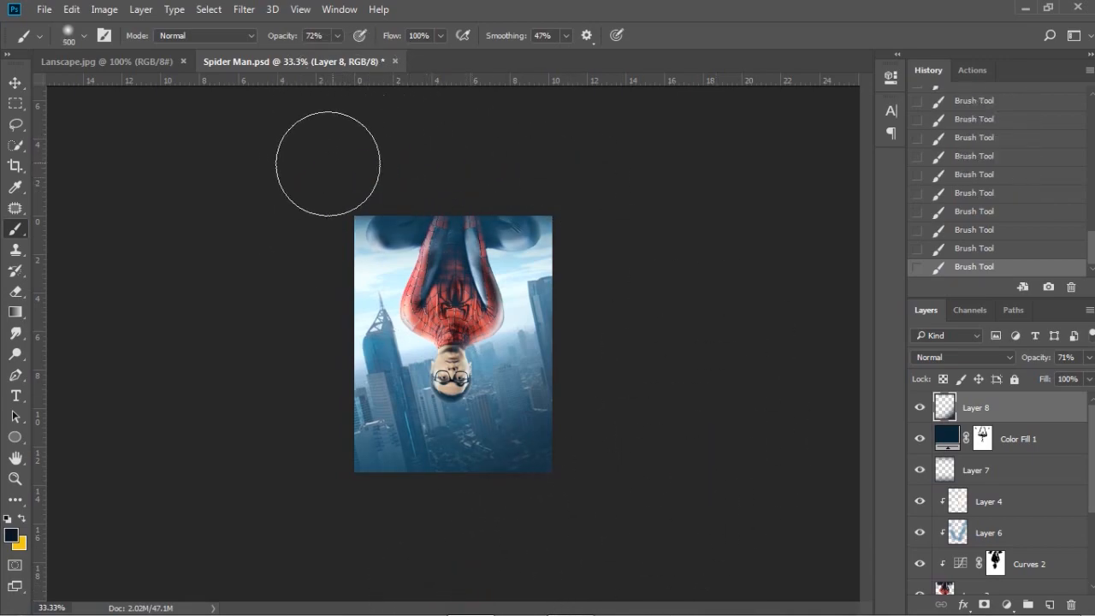
key("v")
left_click(749, 327)
key("ctrl+s")
Add a new layer above Layer 8 and sample a pale sky colour beside the figure as the foreground colour.
key("ctrl+plus")
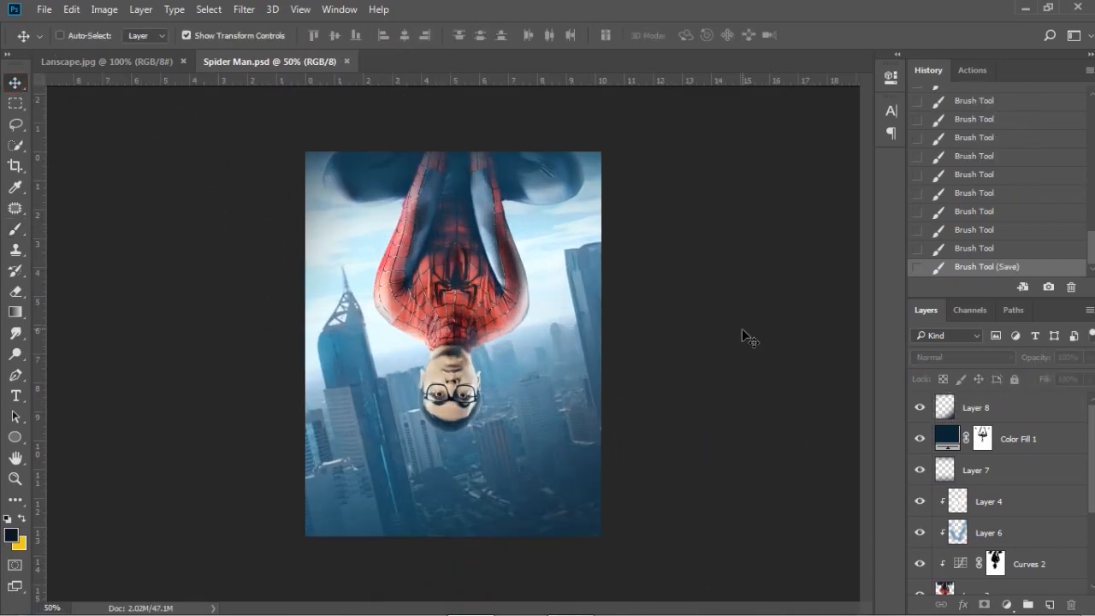
key("ctrl+minus")
key("ctrl+plus")
left_click(1045, 408)
left_click(1049, 604)
key("ctrl+plus")
key("ctrl+plus")
key("i")
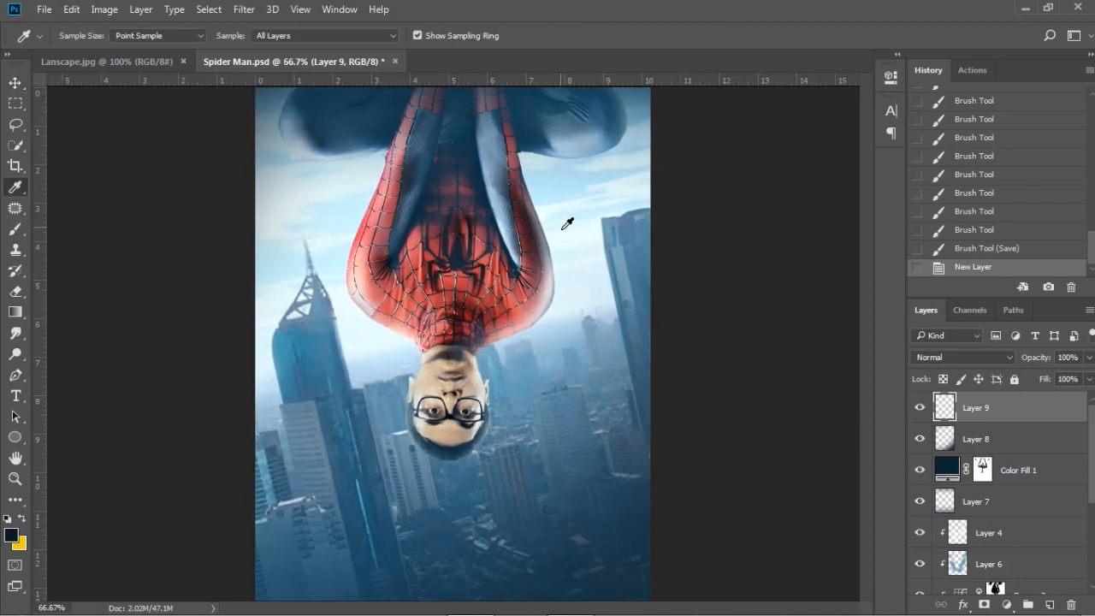
left_click(560, 313)
Paint a pale glow along the figure's shoulders on Layer 9 with a smaller soft brush, and undo the stroke beside the head.
key("b")
key("bracketleft")
key("bracketleft")
key("bracketleft")
left_click(357, 325)
key("bracketleft")
key("bracketleft")
key("bracketleft")
left_click(500, 379)
key("ctrl+z")
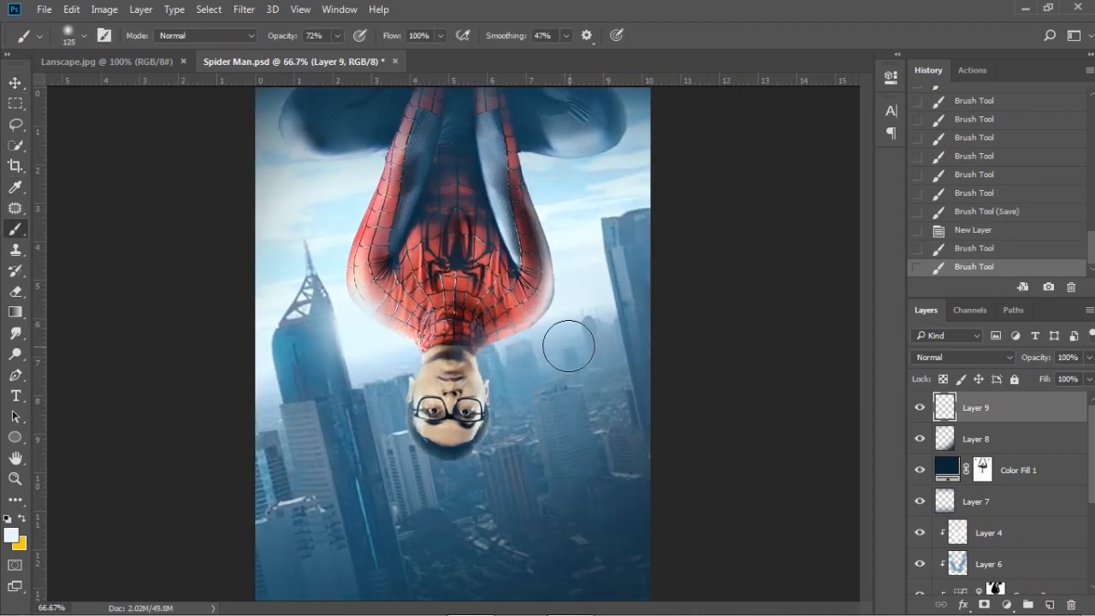
Set Layer 9's blending mode to Soft Light and paint more pale glow around the figure's arms and shoulders at brush size 175.
key("bracketright")
key("bracketright")
left_click(961, 357)
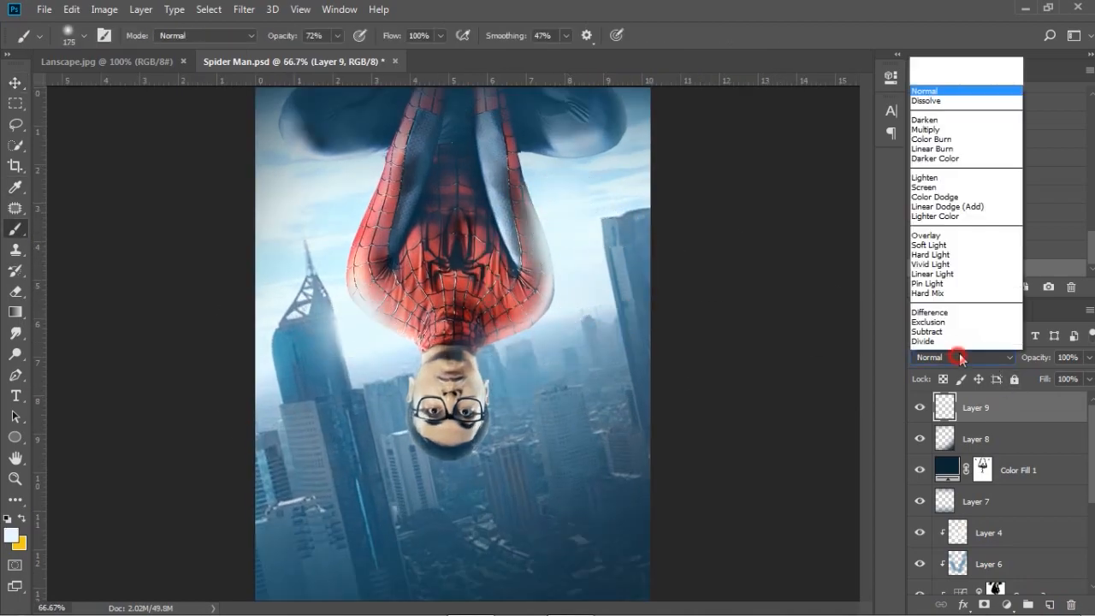
left_click(953, 207)
left_click(569, 225)
left_click(354, 325)
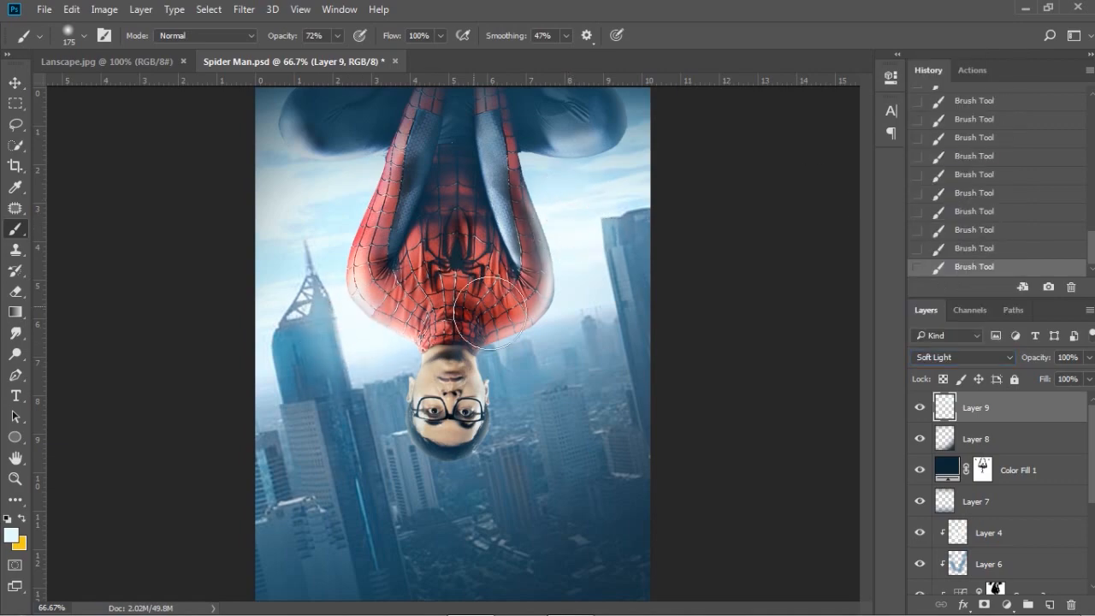
Add Layer 10, sample a muted blue from the city beside the head, and set the layer's blending mode to Soft Light.
key("ctrl+shift+alt+n")
left_click(523, 415, "alt")
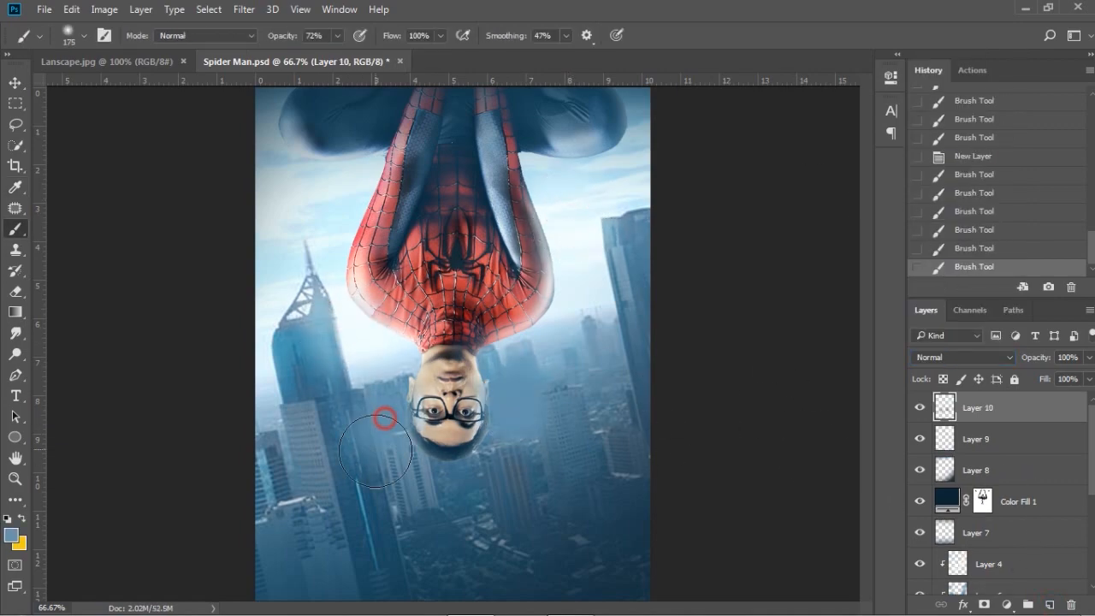
left_click(967, 358)
left_click(958, 200)
Paint soft blue light over the city on both sides of the head on Layer 10, enlarging the brush from size 200 to 400.
left_click(546, 402)
left_click(405, 459)
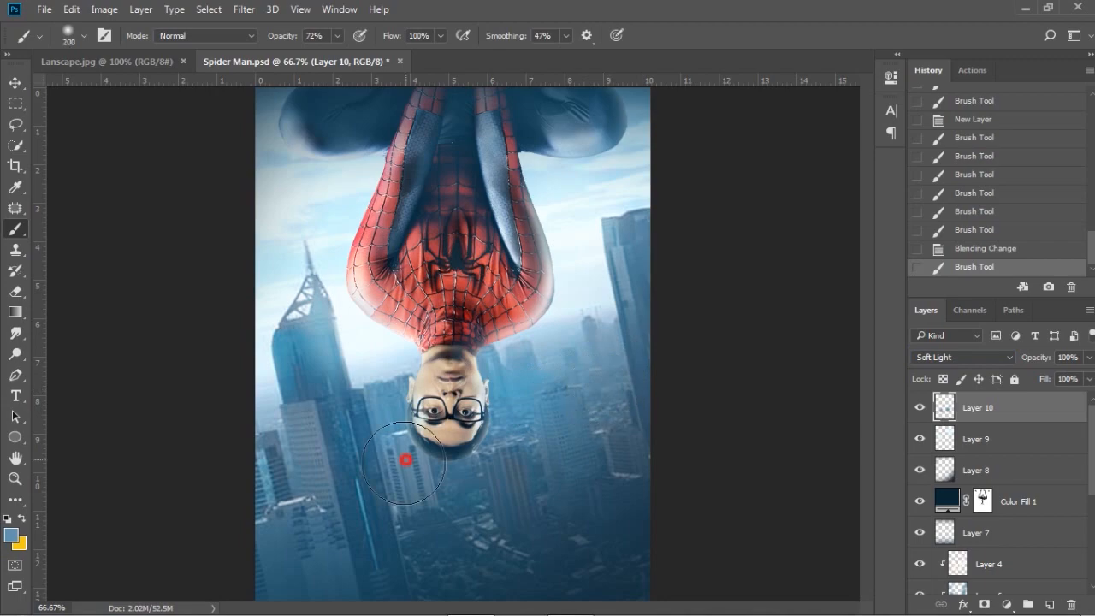
key("]")
left_click(528, 425)
key("]")
left_click(614, 412)
left_click(584, 454)
key("]")
key("]")
key("]")
Add a new layer above Layer 10 and set its blending mode to Screen.
left_click(1050, 605)
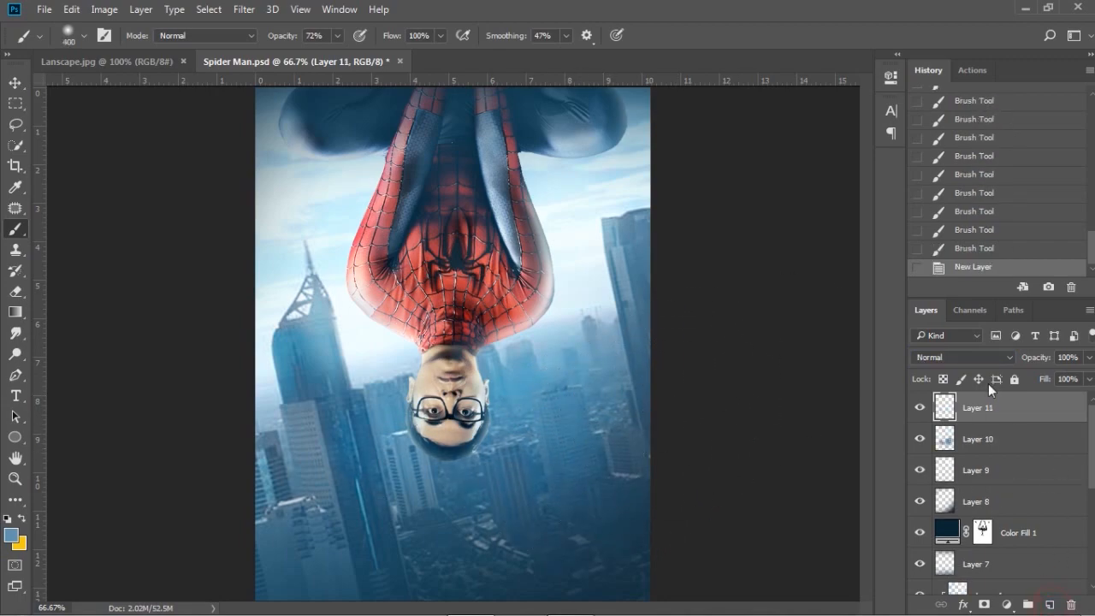
left_click(962, 357)
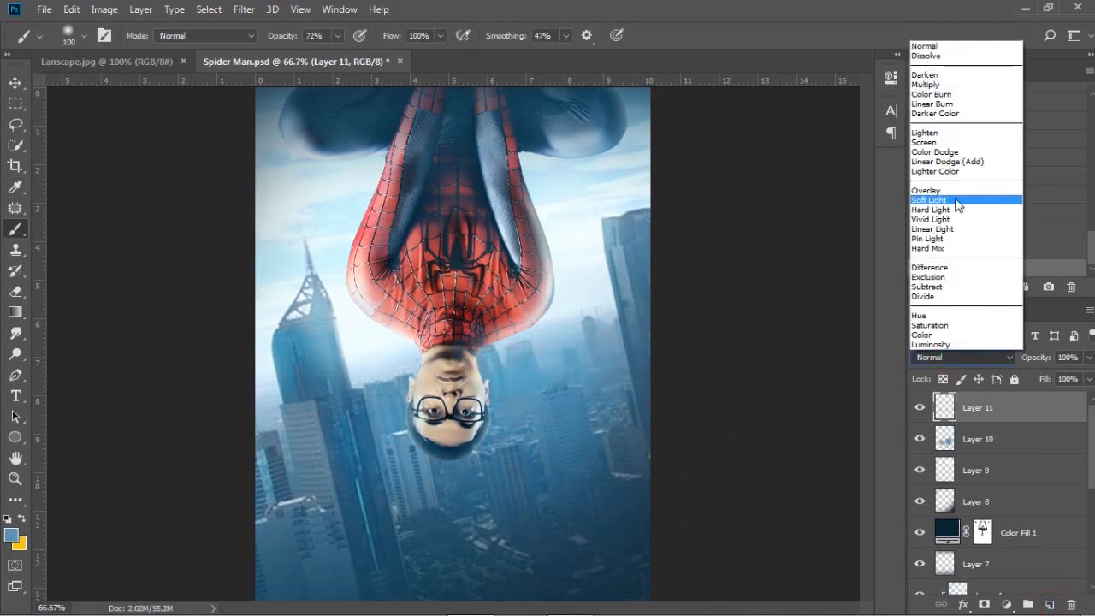
left_click(941, 138)
Paint blue haze over the city to the right of the head on Layer 11, enlarging the brush to size 300.
left_click(520, 406)
key("]")
key("]")
key("]")
key("]")
left_click(525, 406)
key("]")
key("]")
left_click(585, 409)
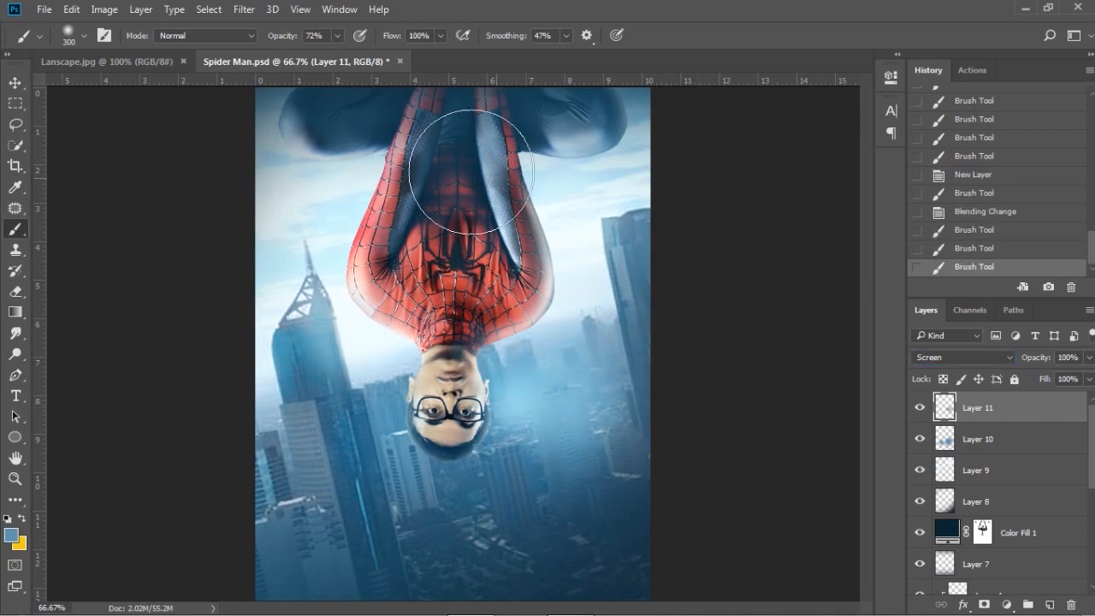
Scale down the haze on Layer 11 with Free Transform and nudge it to the right.
left_click(16, 82)
left_click_drag(650, 276, 614, 343)
key("Return")
key("Right")
key("Right")
key("Right")
key("Right")
key("Right")
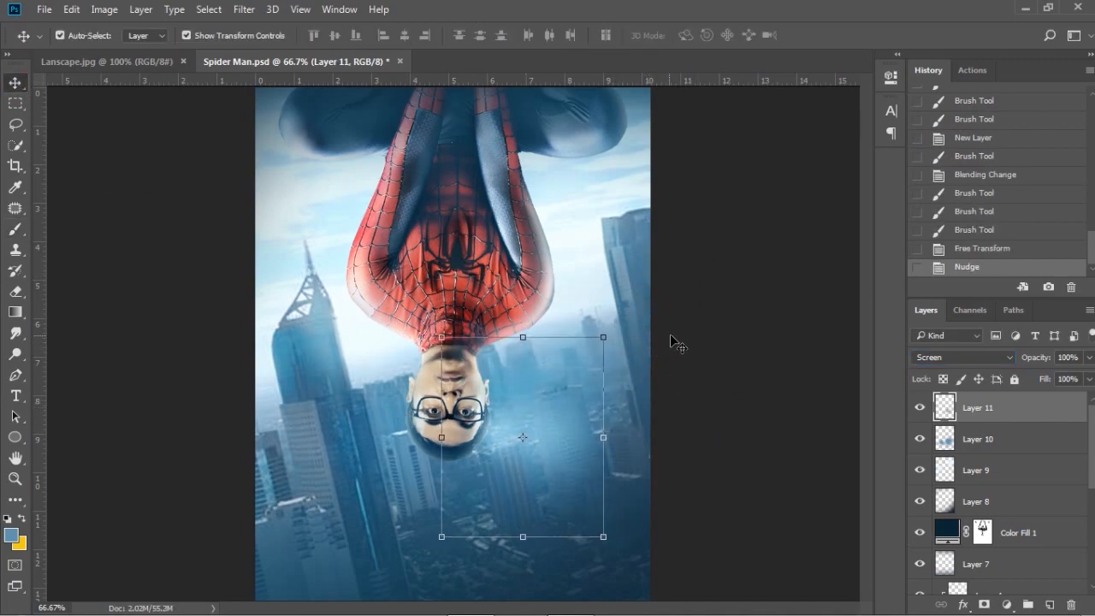
Paint blue haze on Layer 11 over the left-hand buildings and, at brush size 125, over the right-hand skyscraper.
key("b")
left_click(359, 447)
left_click(223, 353)
left_click(694, 276)
key("[")
key("[")
key("[")
left_click(604, 291)
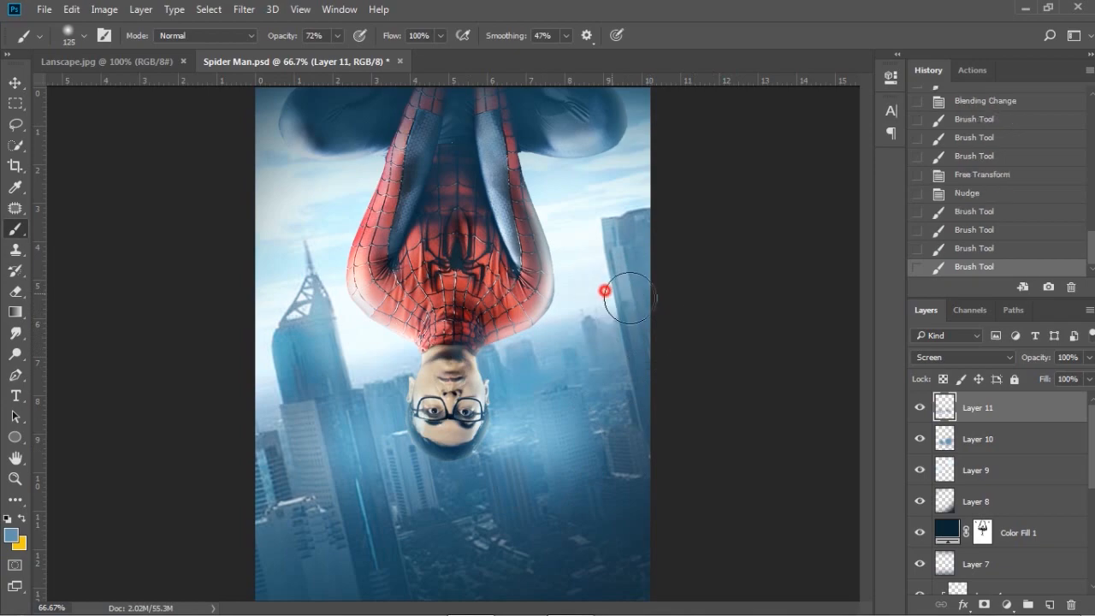
left_click(617, 301)
Brush more blue haze over the buildings in the image's lower left on Layer 11 with a size 250 brush.
key("]")
key("]")
left_click(280, 501)
left_click(238, 518)
key("ctrl+minus")
key("ctrl+minus")
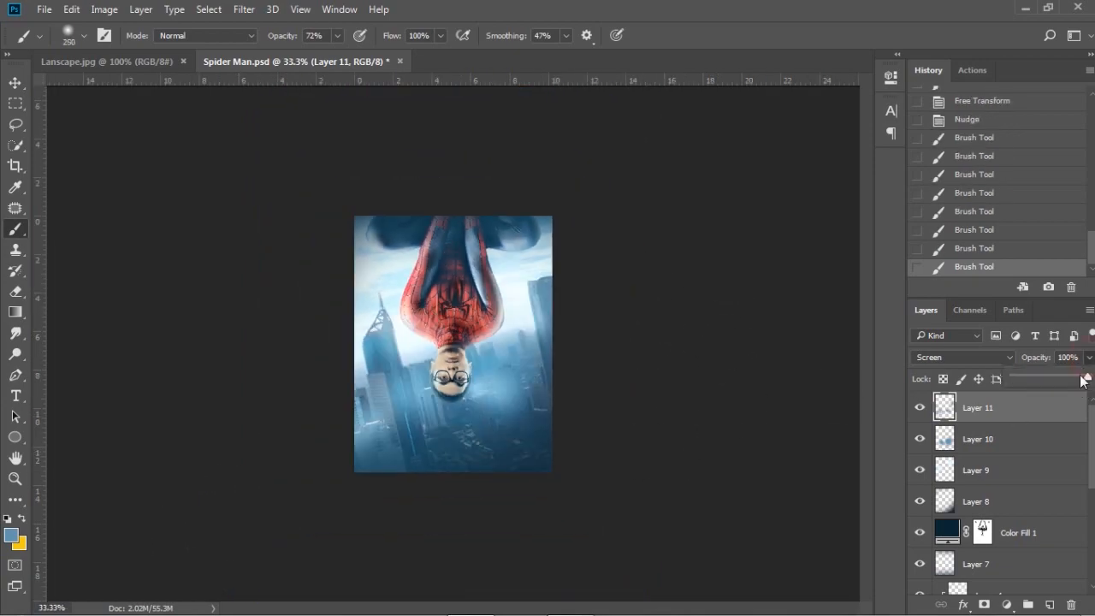
Lower Layer 11's opacity to 42% and brush haze over the upper right and upper left sky at brush size 125.
left_click_drag(1084, 377, 1043, 378)
key("ctrl+plus")
key("[")
key("[")
key("[")
key("[")
left_click(556, 199)
left_click(573, 187)
left_click(332, 202)
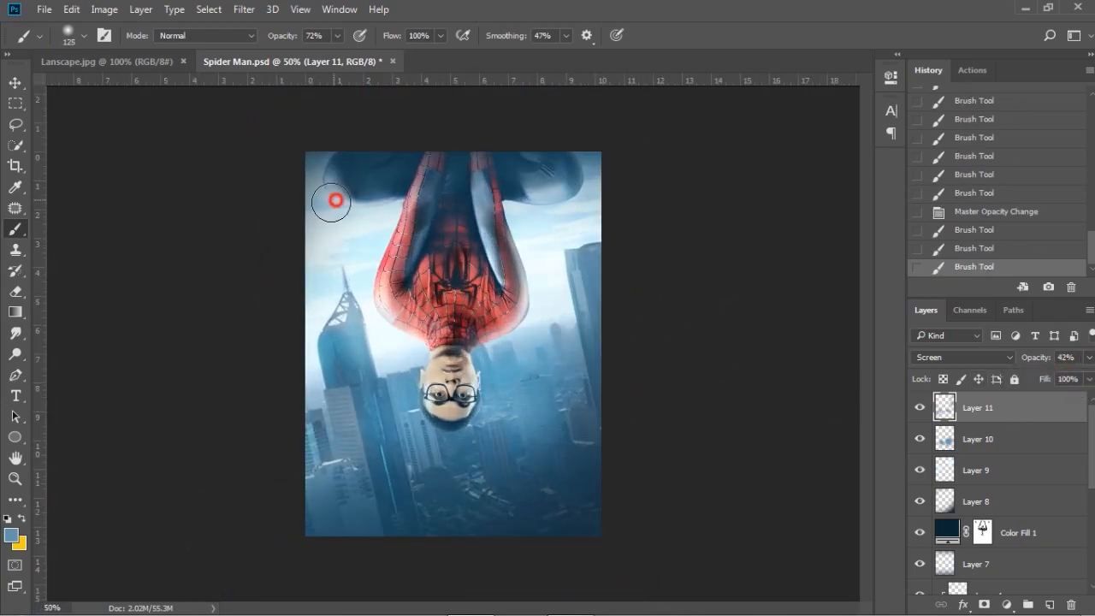
left_click(326, 198)
Brush more haze on Layer 11 over the left-hand tower and beside the right-hand skyscraper, enlarging the brush to size 175.
key("]")
left_click(310, 191)
key("]")
left_click(369, 303)
left_click(357, 316)
left_click(346, 330)
left_click(547, 276)
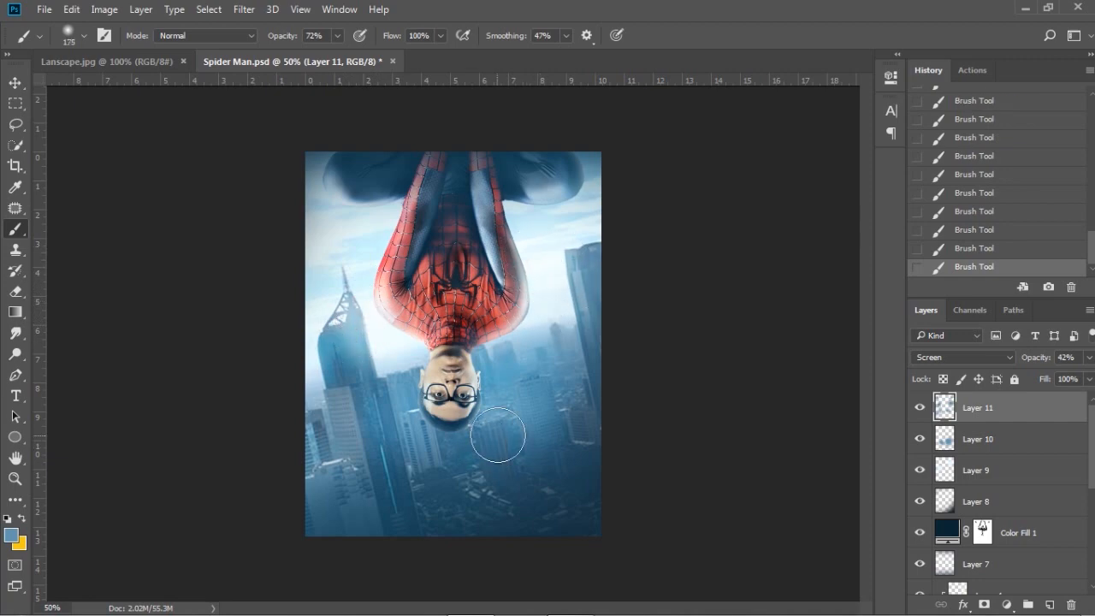
Add faint haze over the city on Layer 11 with a size 500 brush at 13% opacity.
key("1")
key("3")
key("]")
key("]")
key("]")
key("]")
key("]")
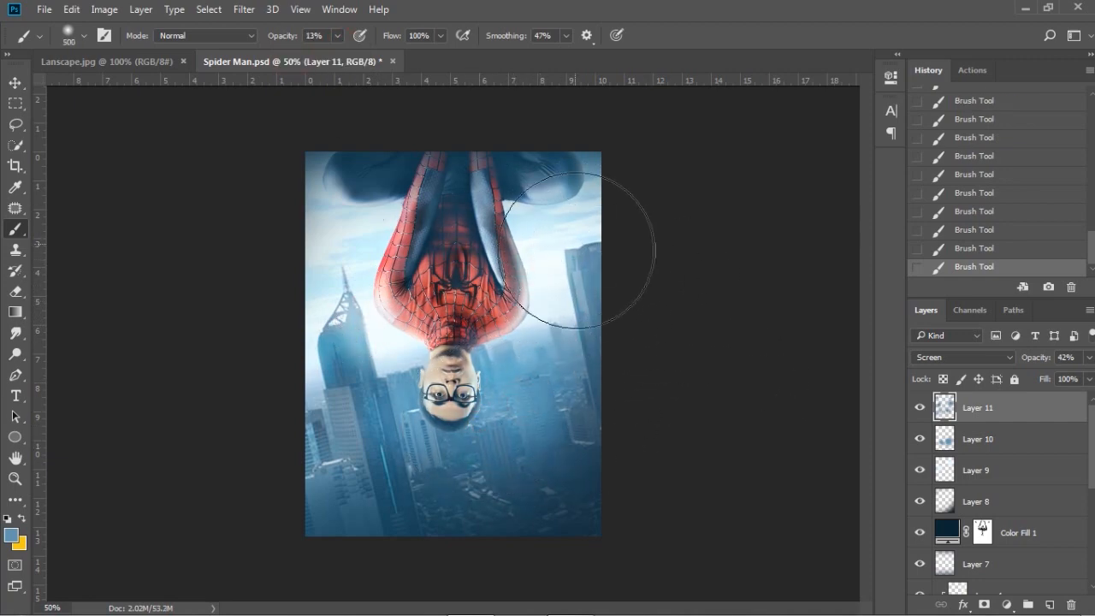
Erase the haze over the face on Layer 11 with a size 125 Eraser at 27% opacity.
key("e")
left_click(274, 37)
left_click_drag(274, 59, 260, 60)
left_click(453, 412)
left_click(452, 376)
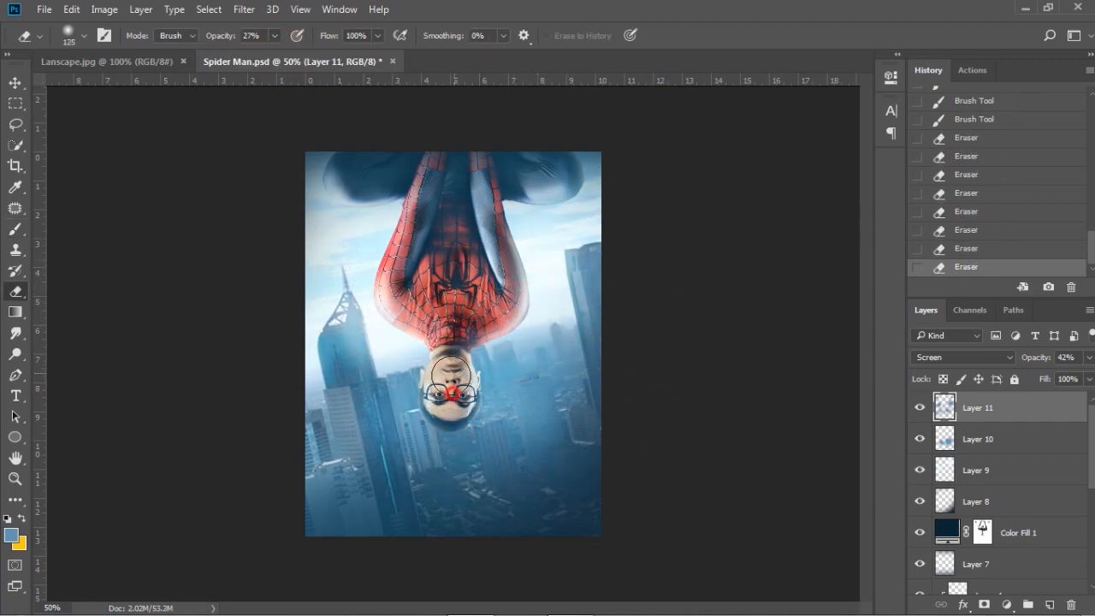
Reduce Layer 11's opacity to 20%.
left_click(15, 83)
key("ctrl+minus")
left_click(723, 268)
key("ctrl+plus")
left_click(1016, 406)
left_click(1089, 357)
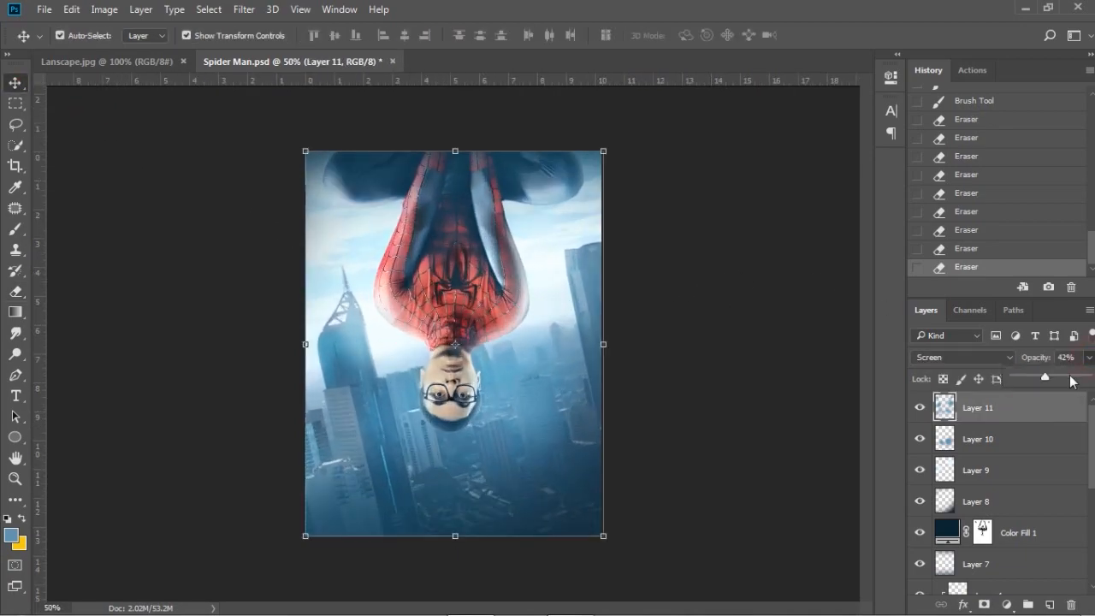
left_click_drag(1045, 378, 1034, 379)
left_click(1018, 438)
left_click(814, 403)
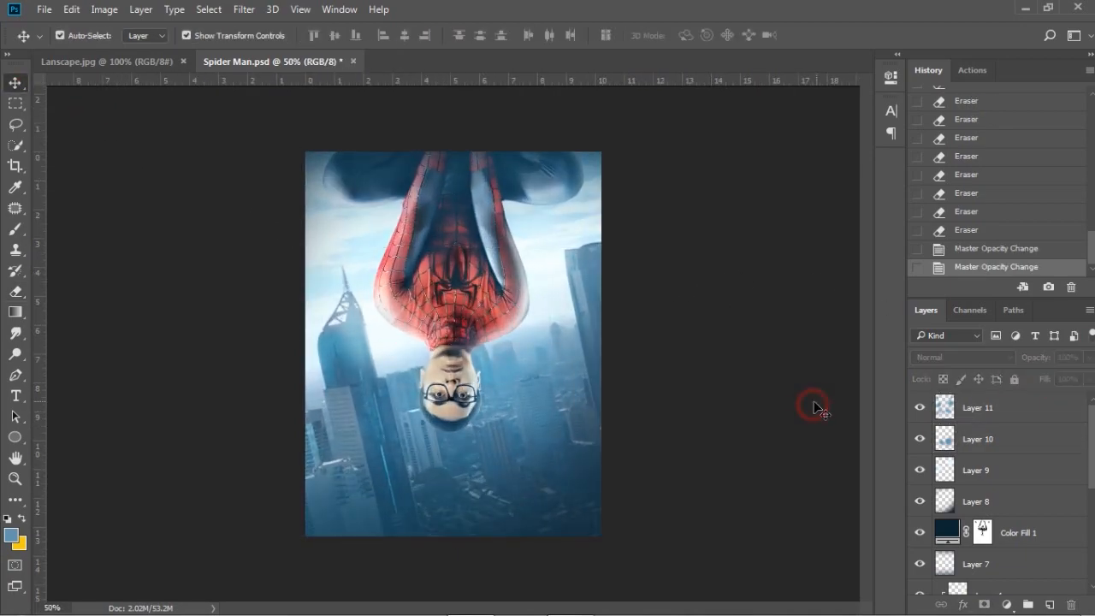
Save the document and rotate the whole canvas by 180 degrees.
key("ctrl+minus")
key("ctrl+plus")
key("ctrl+s")
left_click(105, 9)
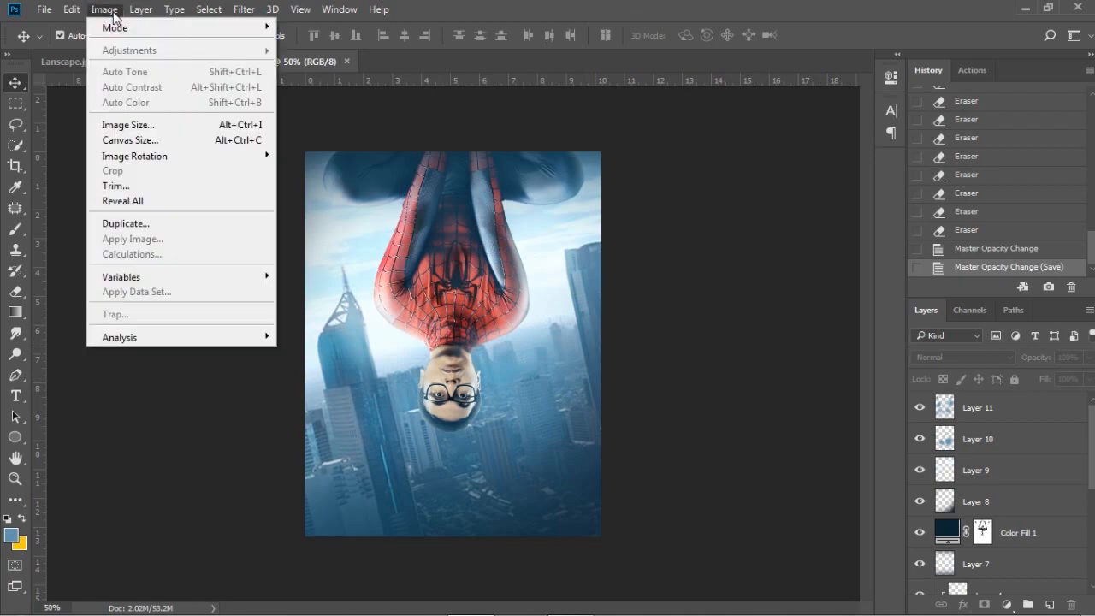
mouse_move(214, 152)
left_click(330, 154)
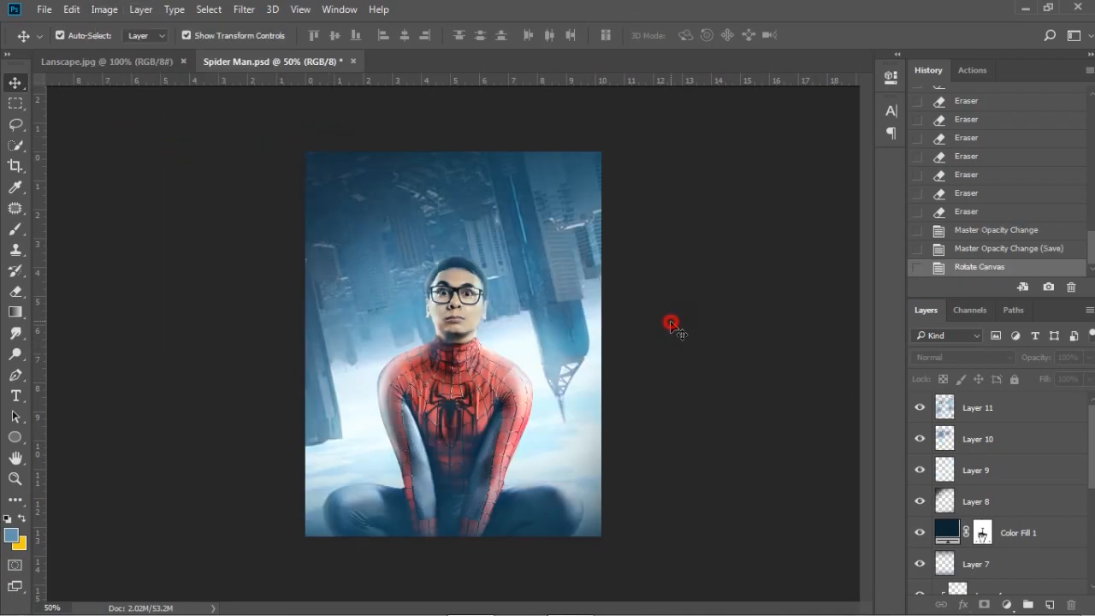
key("ctrl+plus")
key("ctrl+minus")
Add a new clipped layer above Layer 6 and sample the pale sky colour beside the left-hand arm.
scroll(1084, 447, "down", 2)
left_click(921, 576)
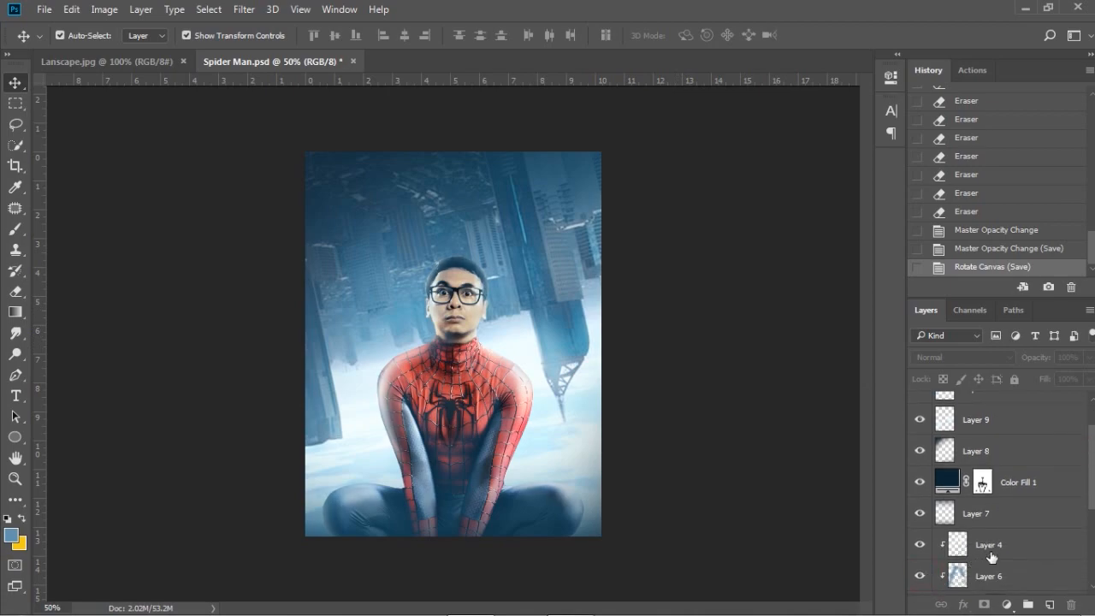
left_click(989, 574)
left_click(1049, 605)
key("i")
left_click(363, 418)
Brush pale light along the outer edge of the left-hand arm on Layer 12, setting the brush opacity to 56%.
key("ctrl+plus")
key("b")
key("bracketleft")
key("bracketleft")
key("bracketleft")
key("bracketleft")
key("bracketleft")
key("bracketleft")
key("bracketleft")
mouse_move(333, 427)
left_mouse_down()
mouse_move(336, 372)
mouse_move(339, 438)
left_mouse_up()
left_click(336, 36)
mouse_move(339, 439)
left_mouse_down()
mouse_move(331, 380)
mouse_move(360, 337)
mouse_move(338, 478)
mouse_move(336, 439)
mouse_move(368, 515)
left_mouse_up()
left_click(364, 57)
Extend the pale rim light on Layer 12 up to the left-hand shoulder and beside the right-hand arm.
key("bracketleft")
key("bracketleft")
key("bracketleft")
key("bracketleft")
key("bracketleft")
key("bracketleft")
key("bracketright")
key("bracketright")
key("bracketright")
key("bracketright")
key("bracketright")
left_click_drag(357, 484, 334, 385)
left_click_drag(591, 429, 584, 420)
Strengthen the rim light around both shoulders and arms on Layer 12, using brush sizes 150 and 100.
key("bracketright")
key("bracketright")
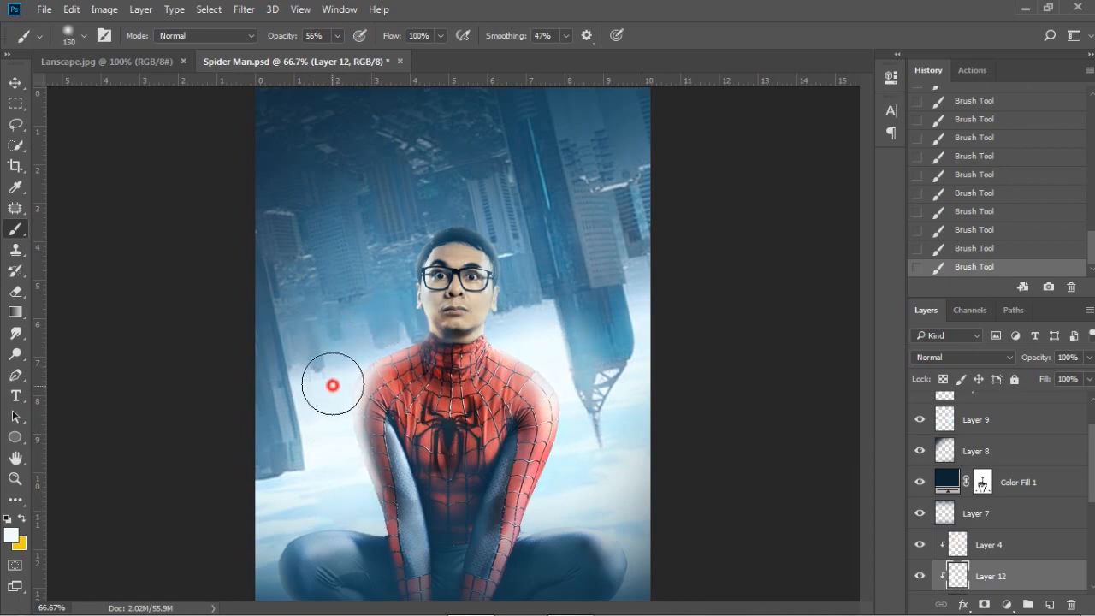
left_click_drag(333, 384, 312, 409)
left_click_drag(335, 481, 320, 496)
mouse_move(574, 357)
left_mouse_down()
mouse_move(590, 390)
mouse_move(593, 458)
left_mouse_up()
left_click_drag(533, 347, 537, 355)
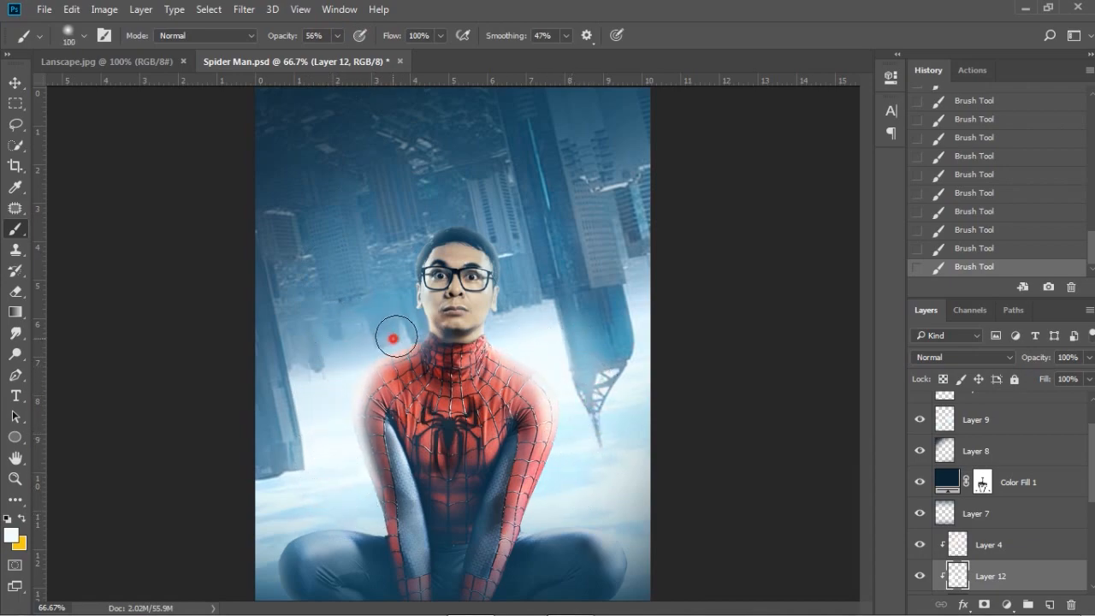
Lower Layer 12's opacity to 86% and save the document.
left_click_drag(1089, 357, 1072, 380)
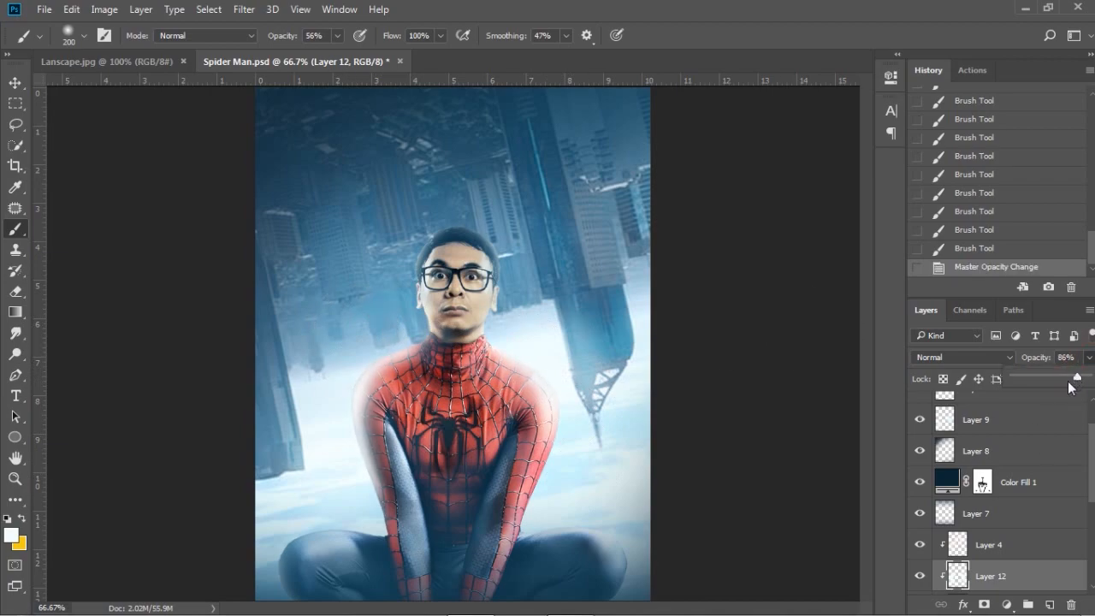
key("ctrl+minus")
key("v")
left_click(716, 238)
key("ctrl+s")
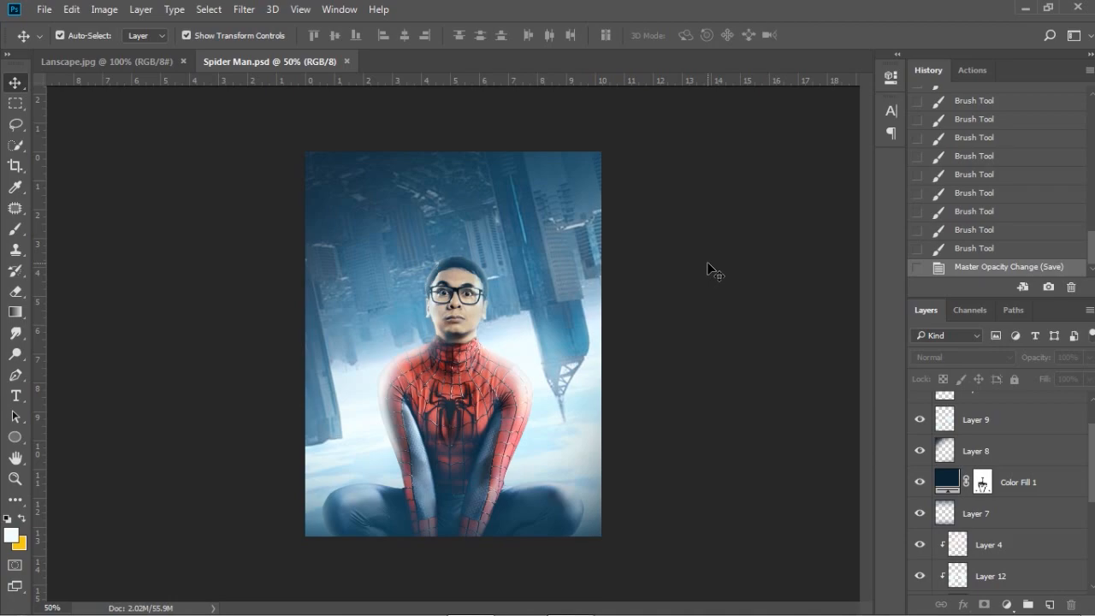
Add a clipped Hue/Saturation adjustment layer directly above Layer 3 copy.
left_click_drag(1092, 429, 1091, 485)
left_click(1037, 524)
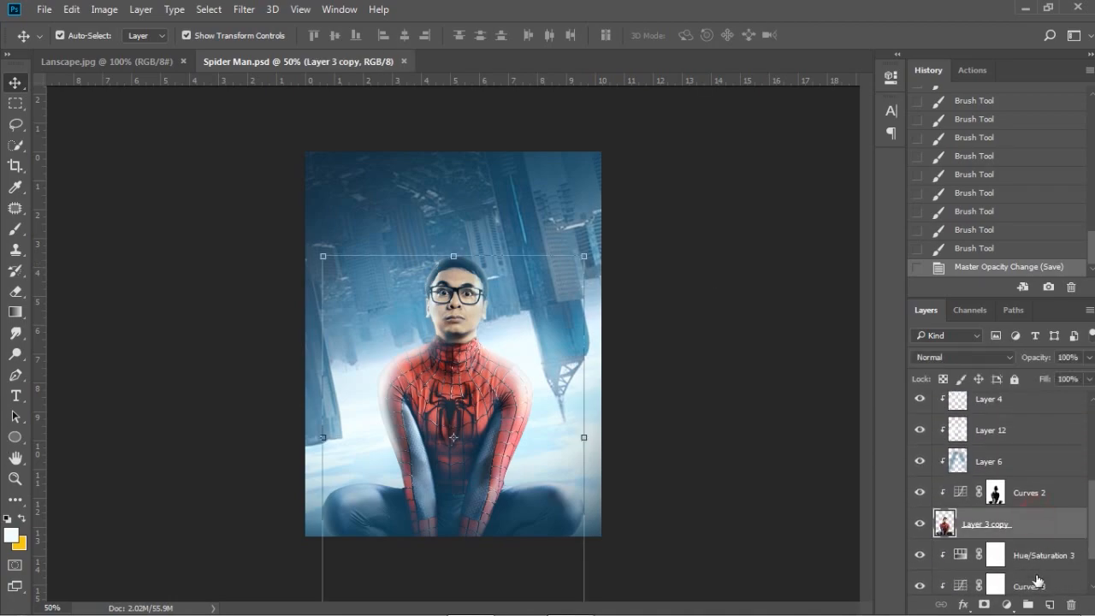
left_click(1007, 604)
left_click(999, 407)
Set the Reds' saturation to -19 and the Blues' lightness to +27 in the new Hue/Saturation adjustment.
left_click(728, 261)
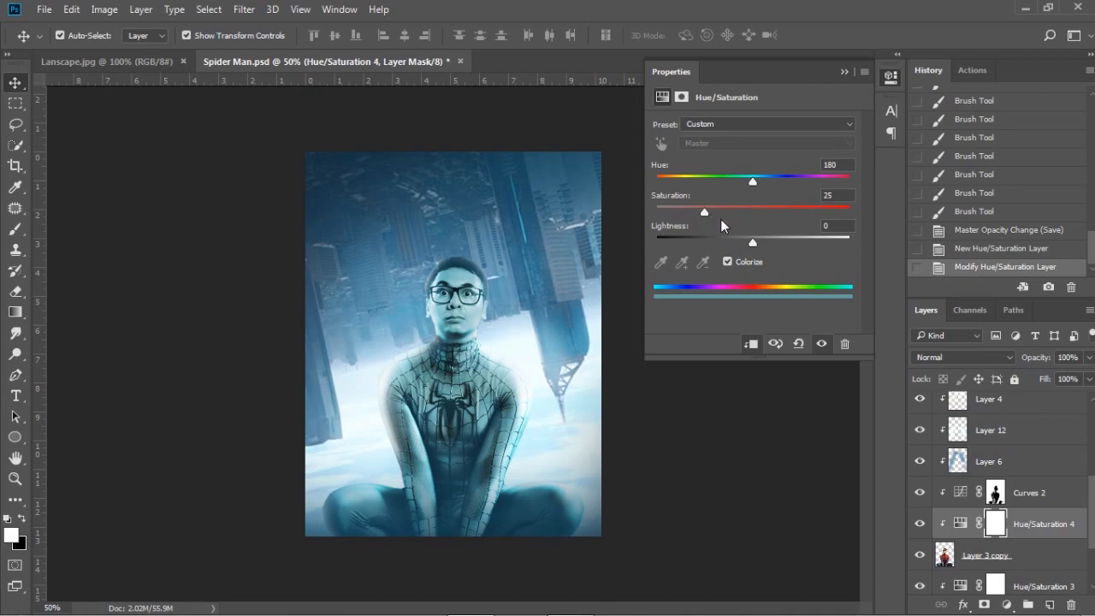
left_click(727, 261)
mouse_move(753, 212)
left_mouse_down()
mouse_move(721, 214)
mouse_move(733, 213)
left_mouse_up()
left_click(721, 143)
left_click(709, 167)
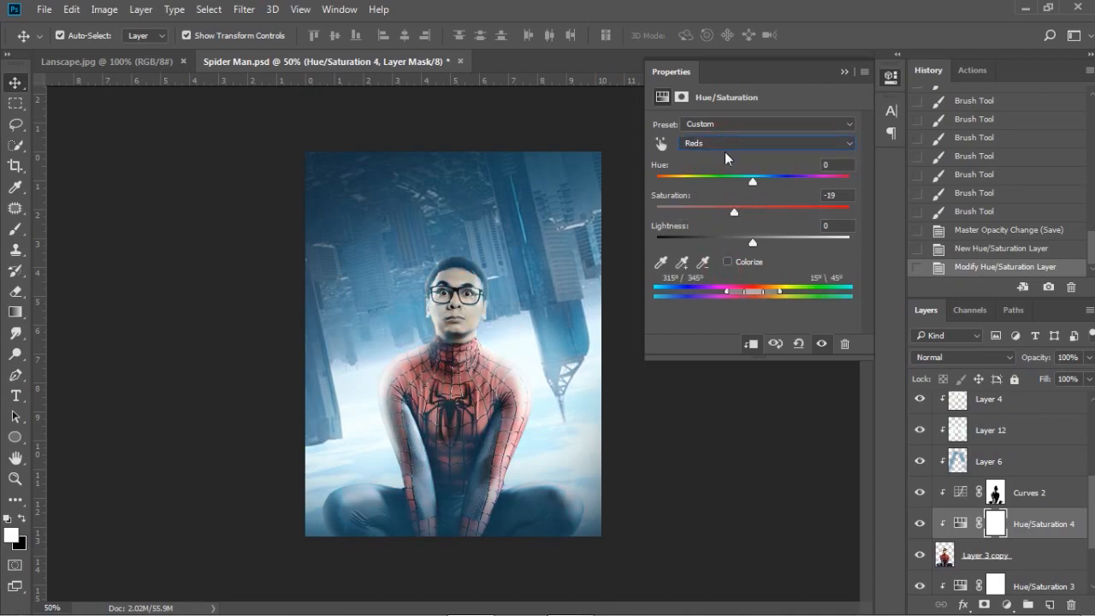
left_click(725, 148)
left_click(727, 203)
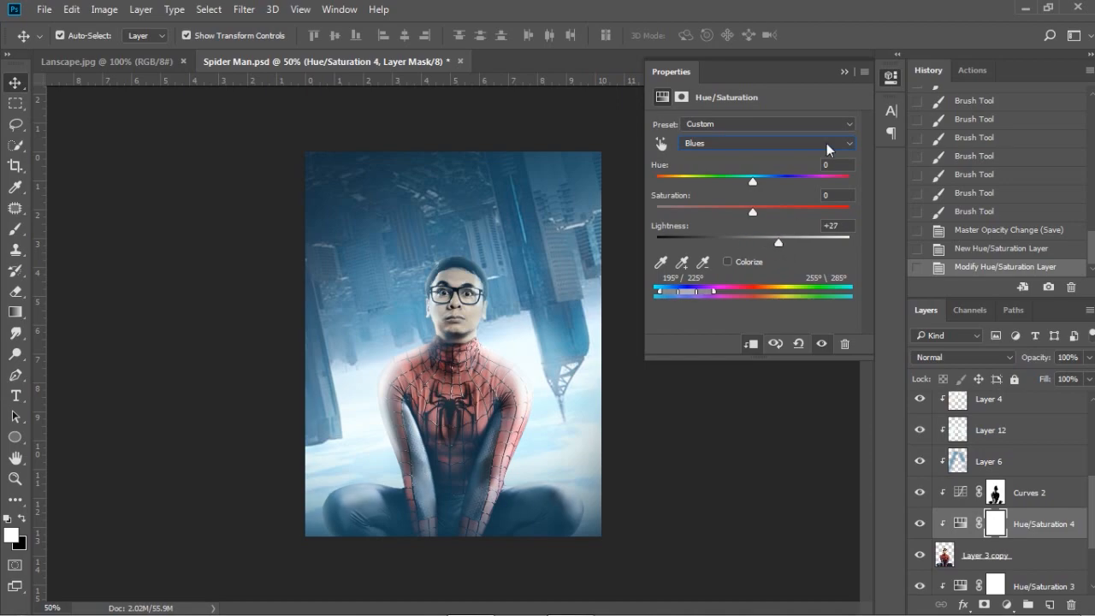
left_click(844, 71)
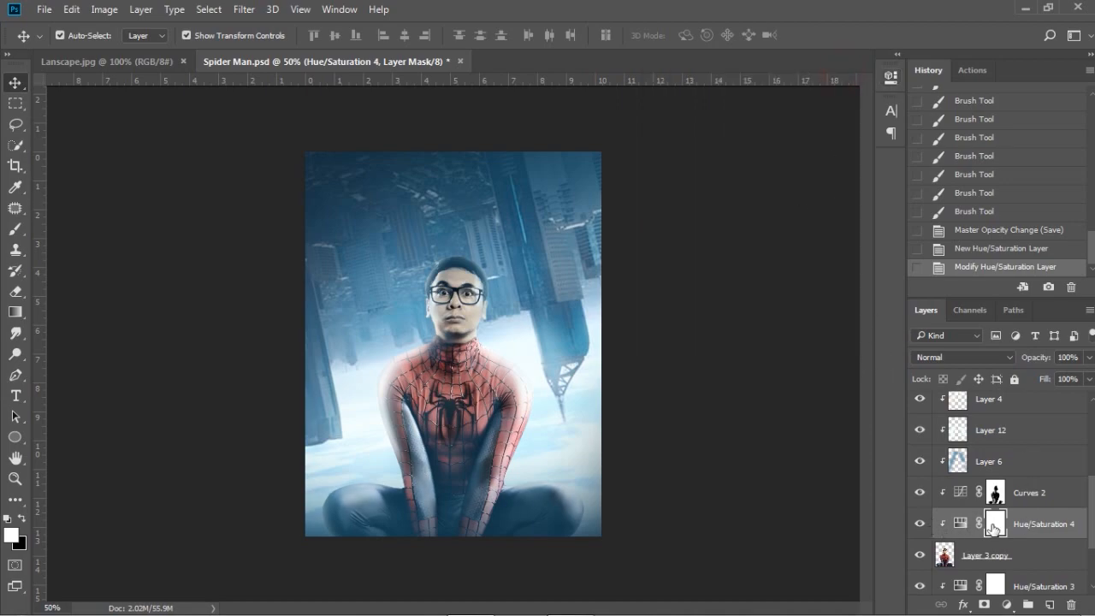
Paint black on the Hue/Saturation 4 mask over the suit's chest and arms with a 56% opacity brush, reducing its size to 60.
left_click(920, 525)
key("b")
key("x")
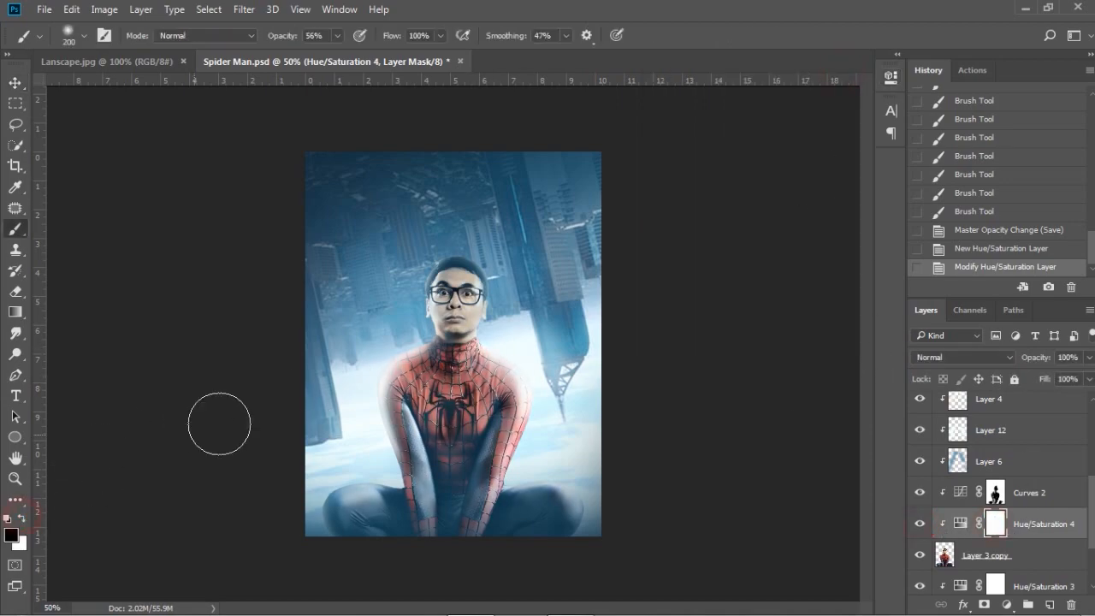
left_click_drag(458, 384, 453, 432)
key("bracketleft")
key("bracketleft")
key("bracketleft")
left_click_drag(462, 411, 458, 467)
left_click_drag(413, 411, 424, 492)
left_click_drag(496, 466, 510, 408)
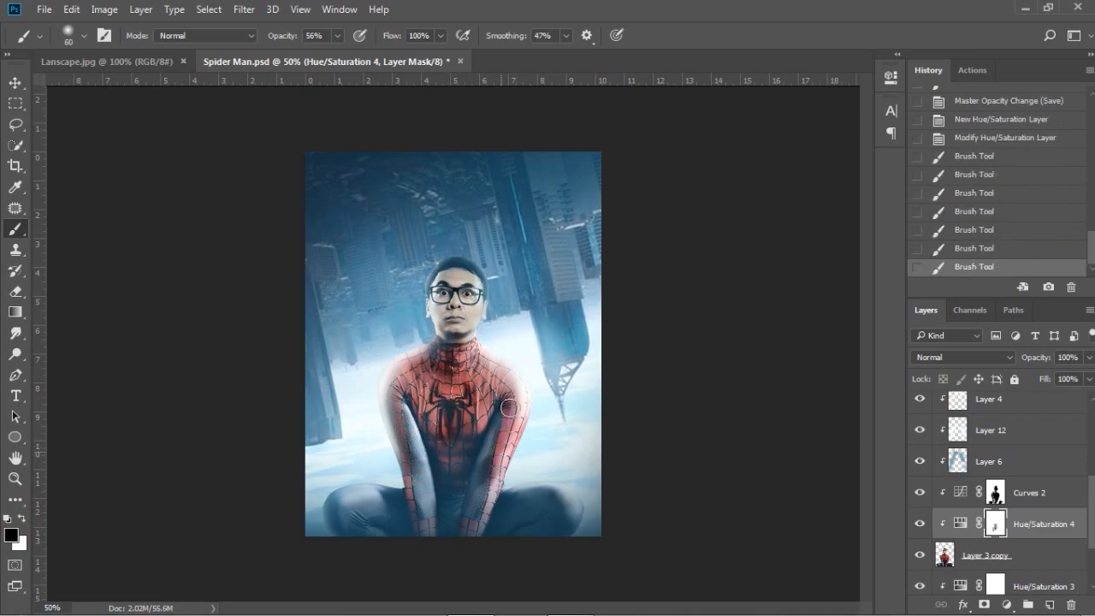
left_click_drag(465, 360, 462, 416)
Brush black more softly on the Hue/Saturation 4 mask over the chest at 25% opacity and size 125.
left_click(337, 35)
left_click(312, 56)
left_click(478, 392)
key("bracketright")
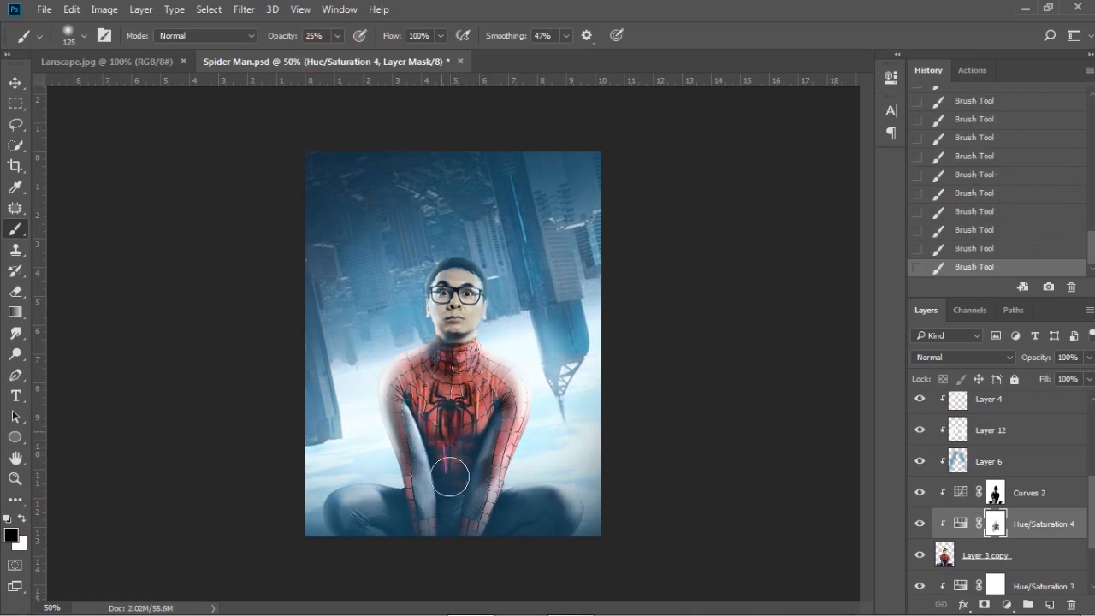
key("v")
left_click(84, 132)
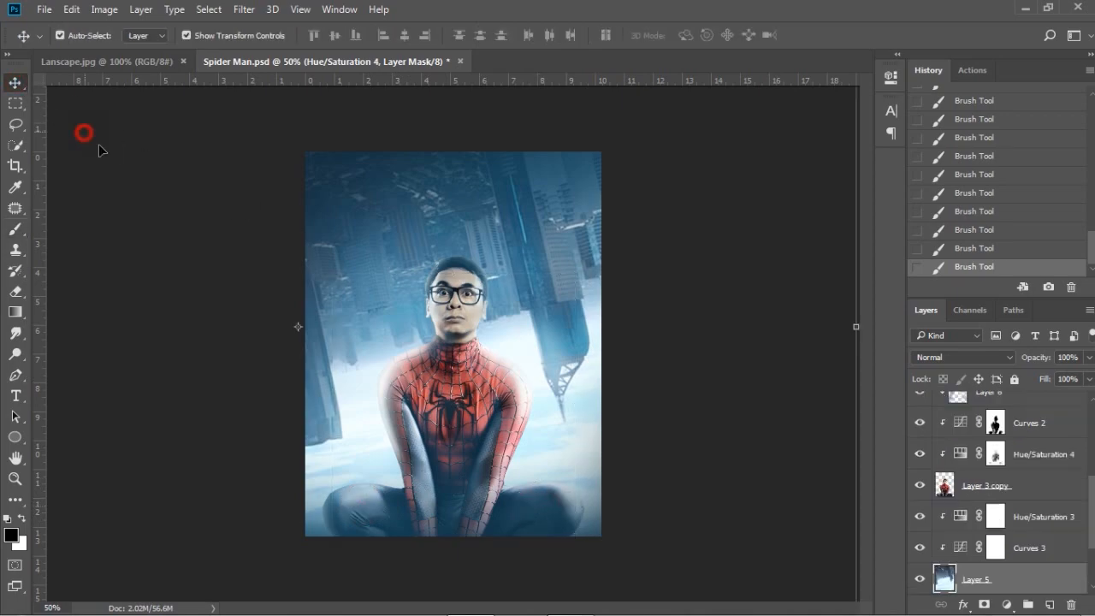
Select the layers from Layer 3 copy through Layer 4, nudge them left and up, and save the document.
key("ctrl+minus")
left_click(779, 353)
left_click(1038, 487)
left_click_drag(1092, 526, 1093, 478)
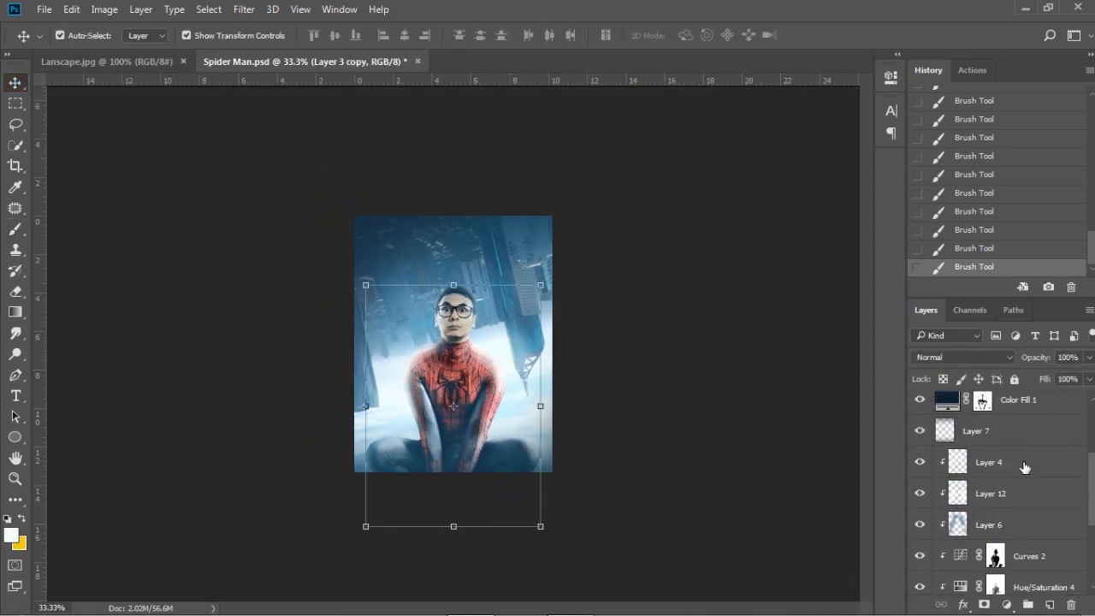
left_click(1024, 463, "shift")
key("shift+Left")
key("shift+Up")
key("shift+Up")
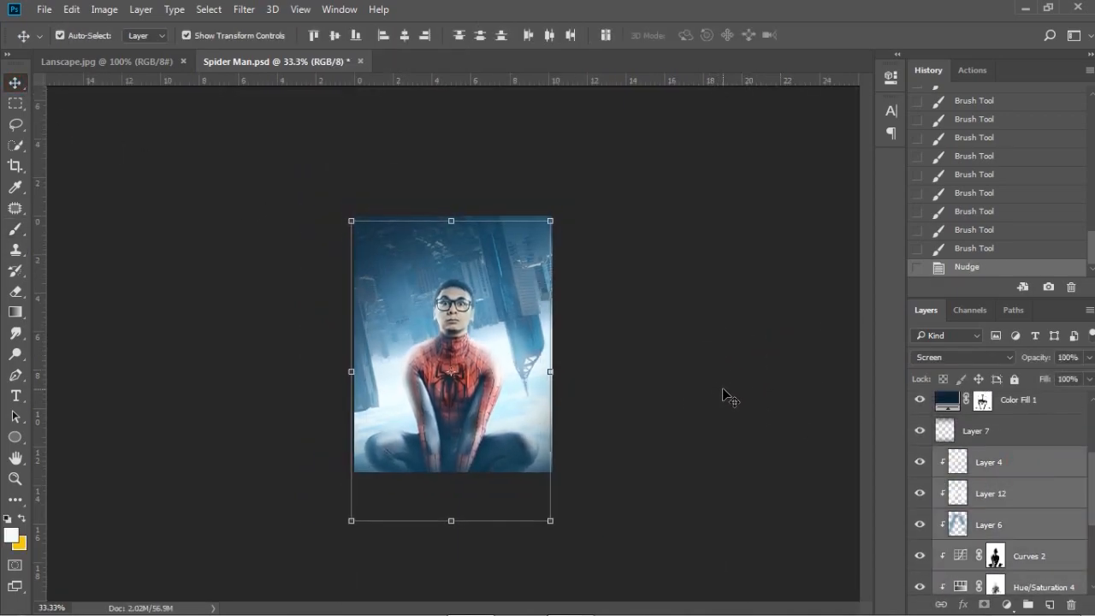
left_click(715, 406)
key("ctrl+s")
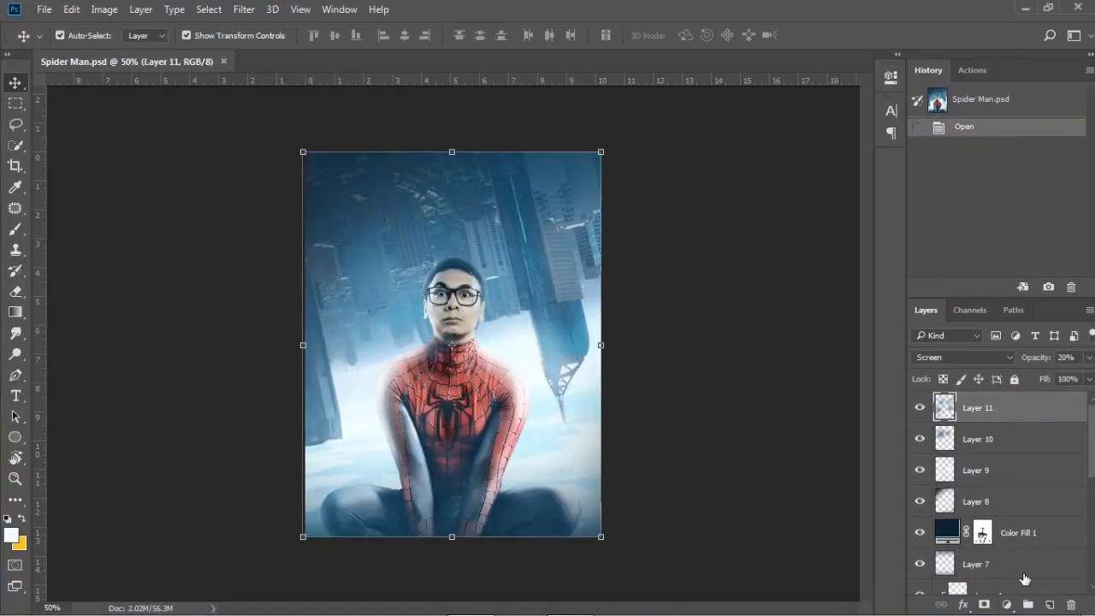
Add a Gradient Map adjustment above Layer 11, compare several presets, and apply the dark blue to pale cyan gradient.
left_click(1006, 605)
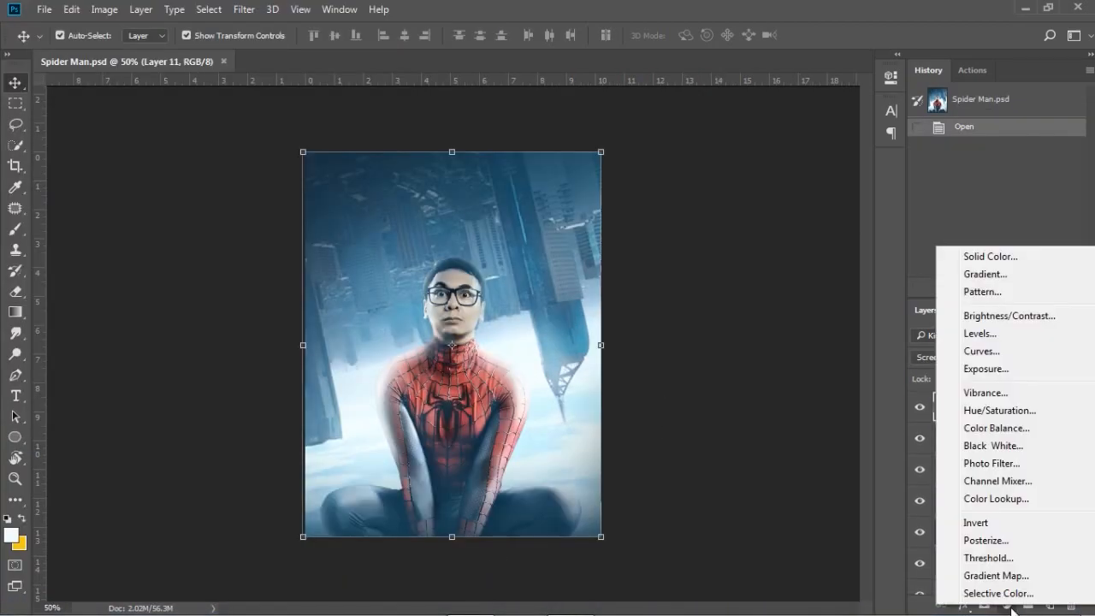
left_click(995, 576)
left_click(698, 128)
left_click(804, 336)
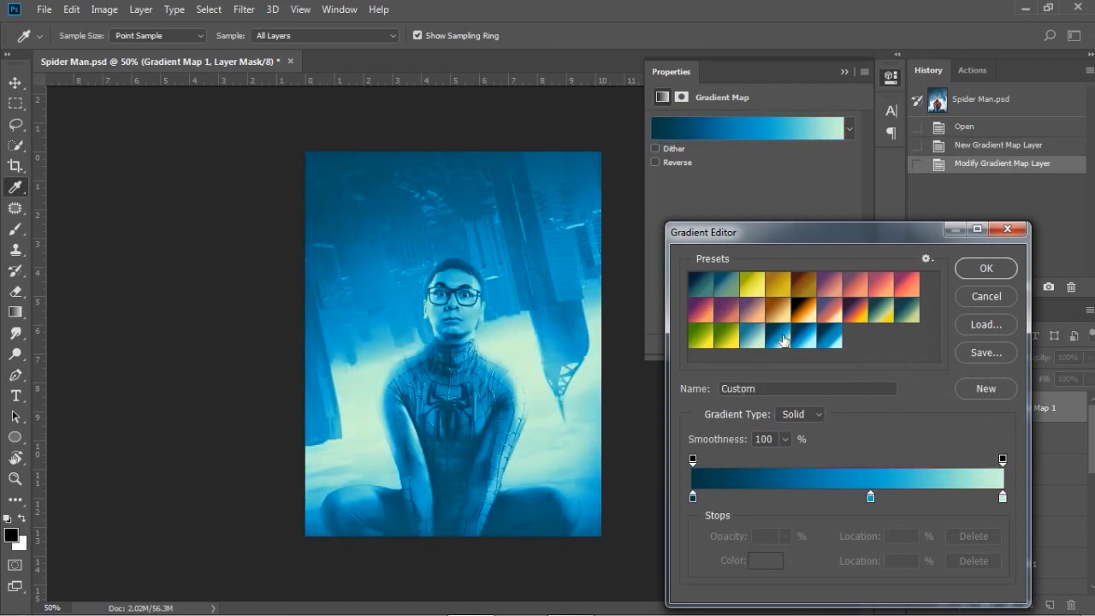
left_click(850, 296)
left_click(809, 313)
left_click(856, 309)
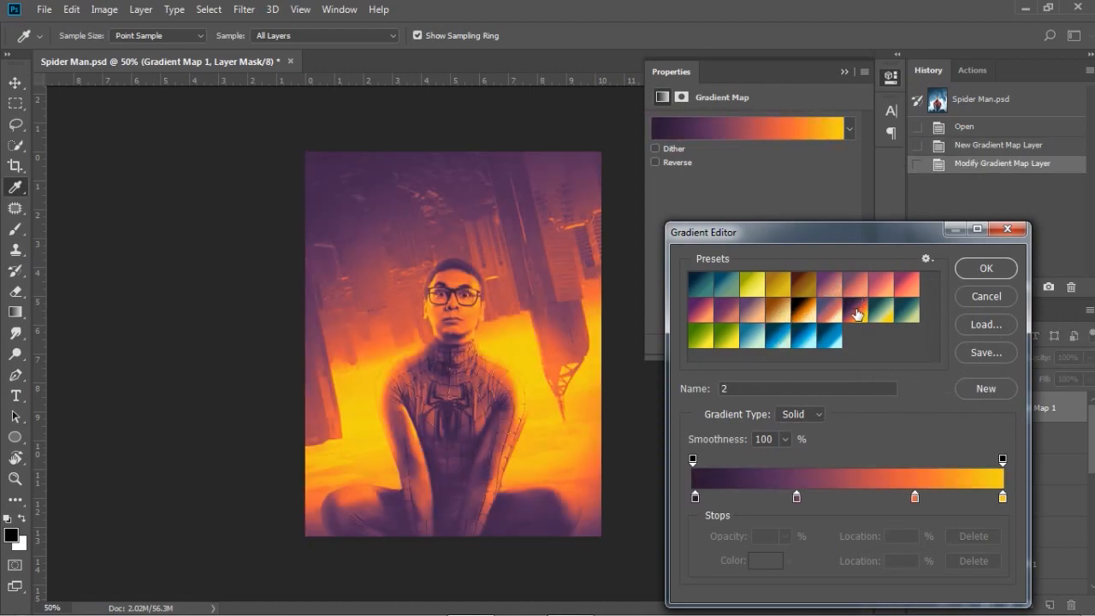
left_click(896, 318)
left_click(804, 336)
left_click(986, 268)
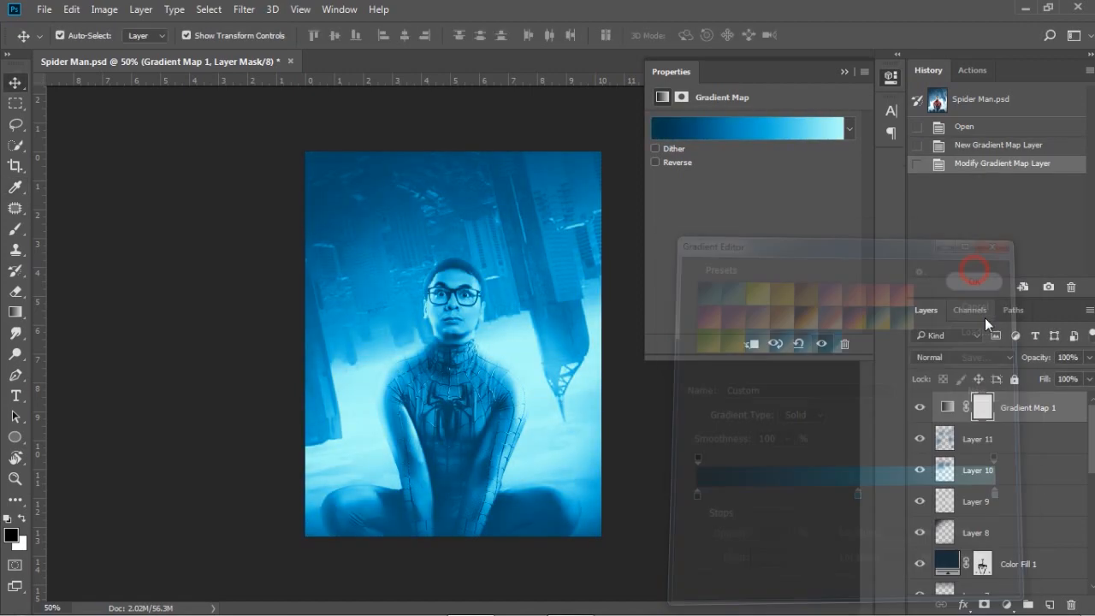
Set the Gradient Map 1 layer to Soft Light blending at 38% opacity.
left_click(962, 356)
left_click(948, 207)
left_click(1087, 356)
left_click_drag(1088, 376, 1061, 381)
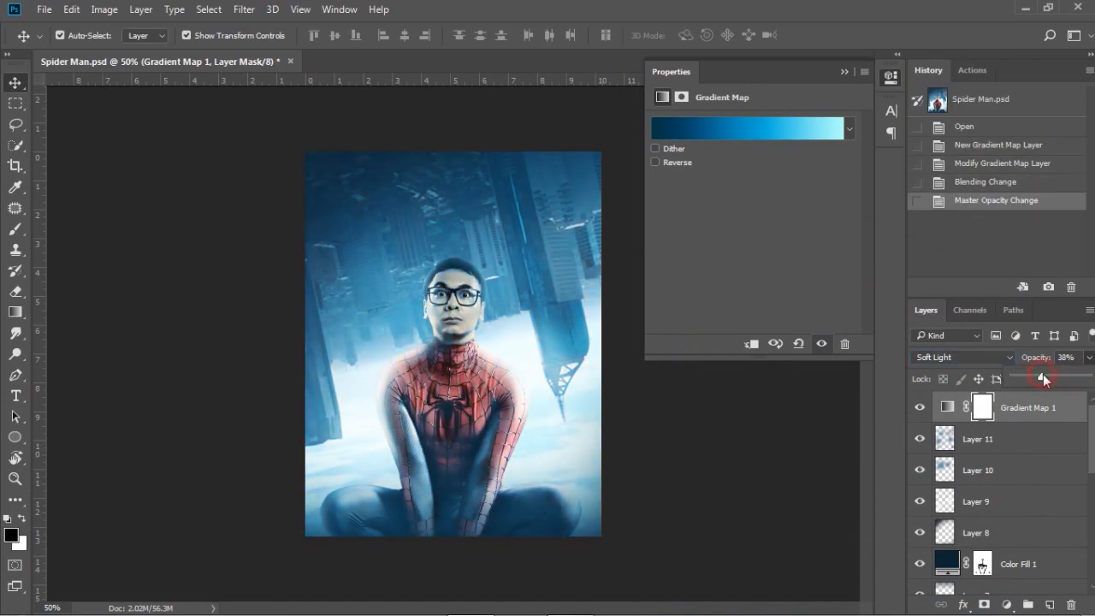
left_click(843, 72)
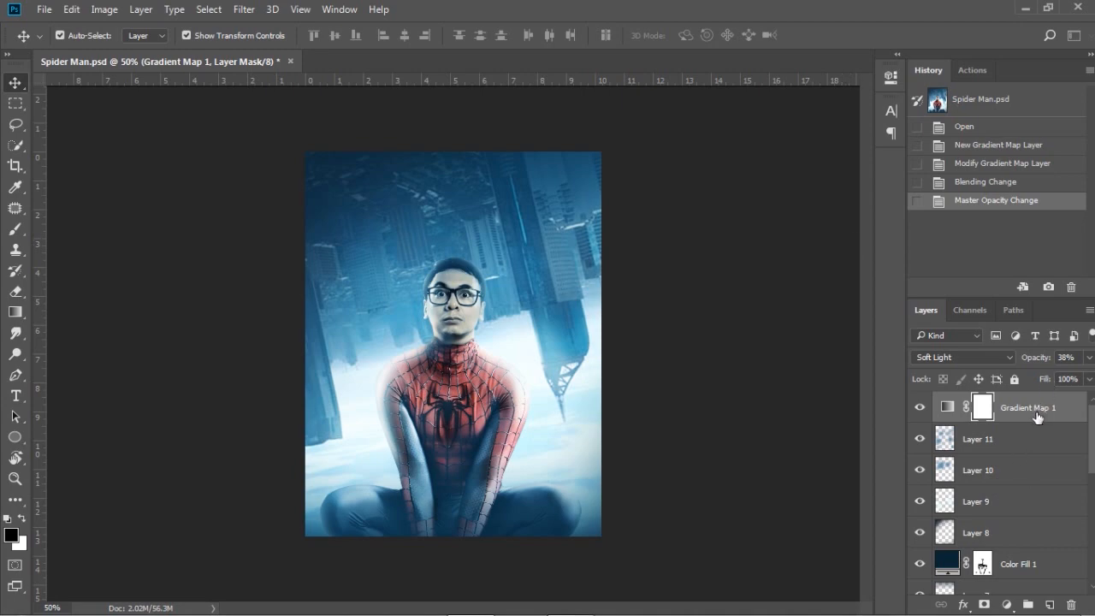
Stamp all visible layers into a new layer, duplicate it, and set the copy's blend mode to Linear Light.
key("ctrl+alt+shift+e")
key("ctrl+j")
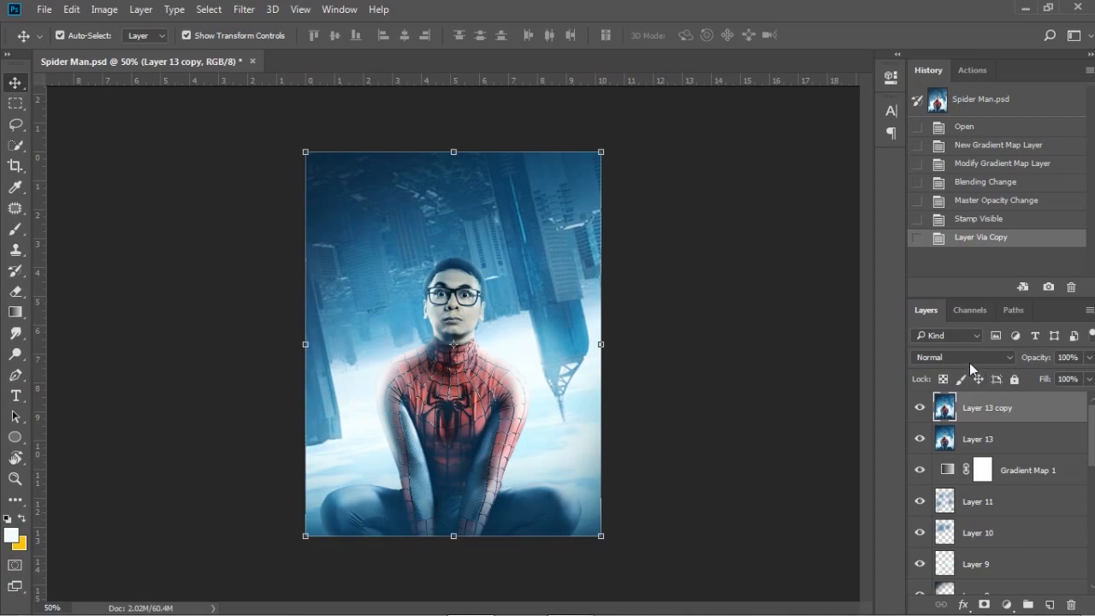
left_click(963, 352)
left_click(941, 229)
Sharpen the Layer 13 copy with a High Pass filter at a radius of 0.5 pixels.
left_click(243, 9)
mouse_move(305, 237)
left_click(489, 337)
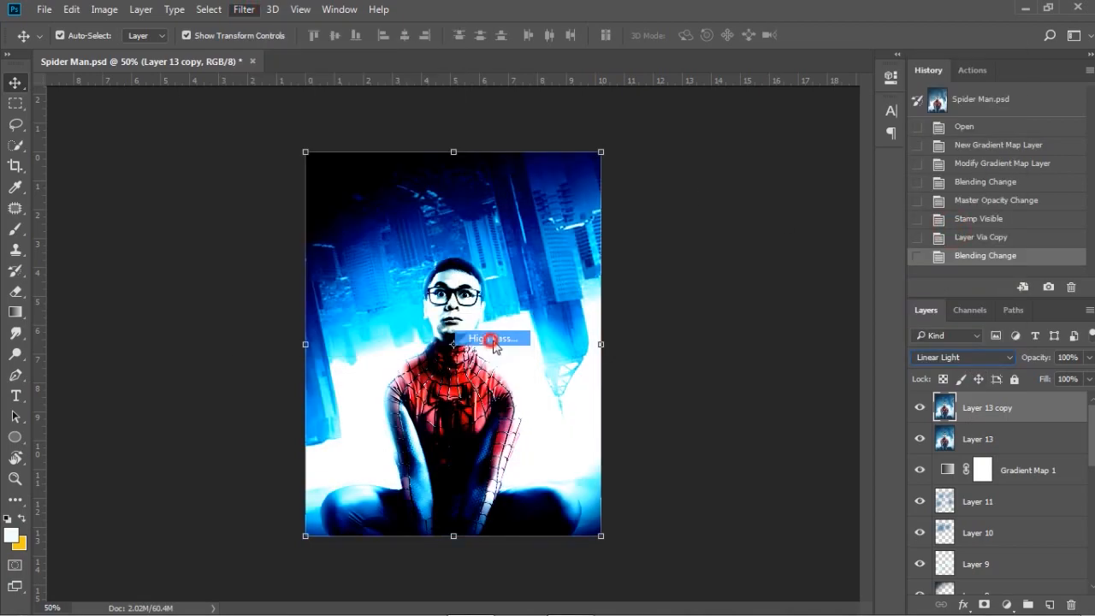
left_click_drag(555, 112, 759, 129)
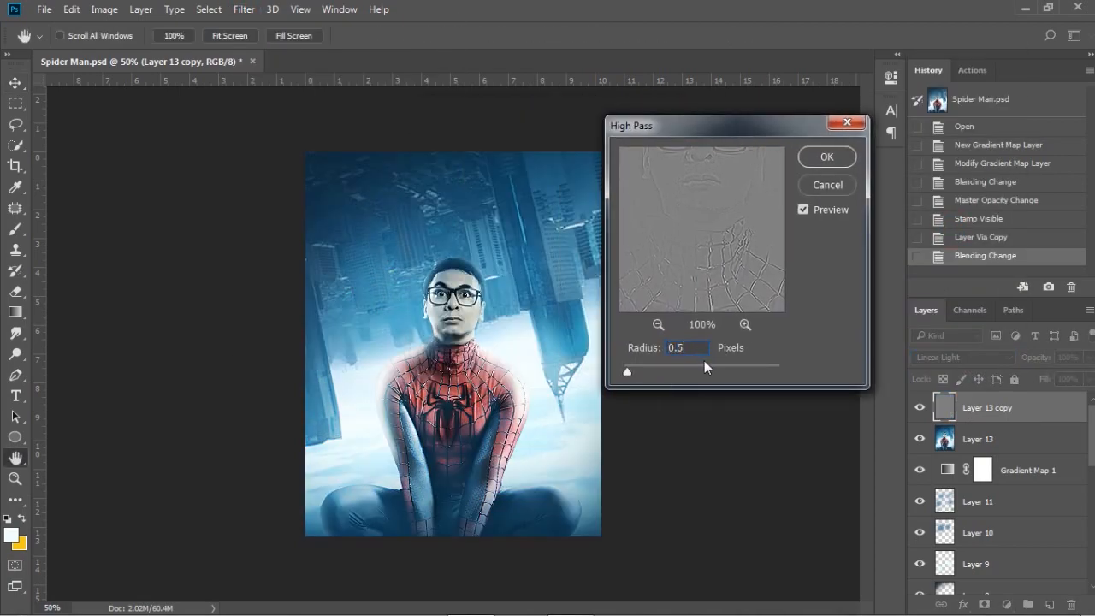
left_click(823, 160)
key("ctrl+plus")
key("ctrl+minus")
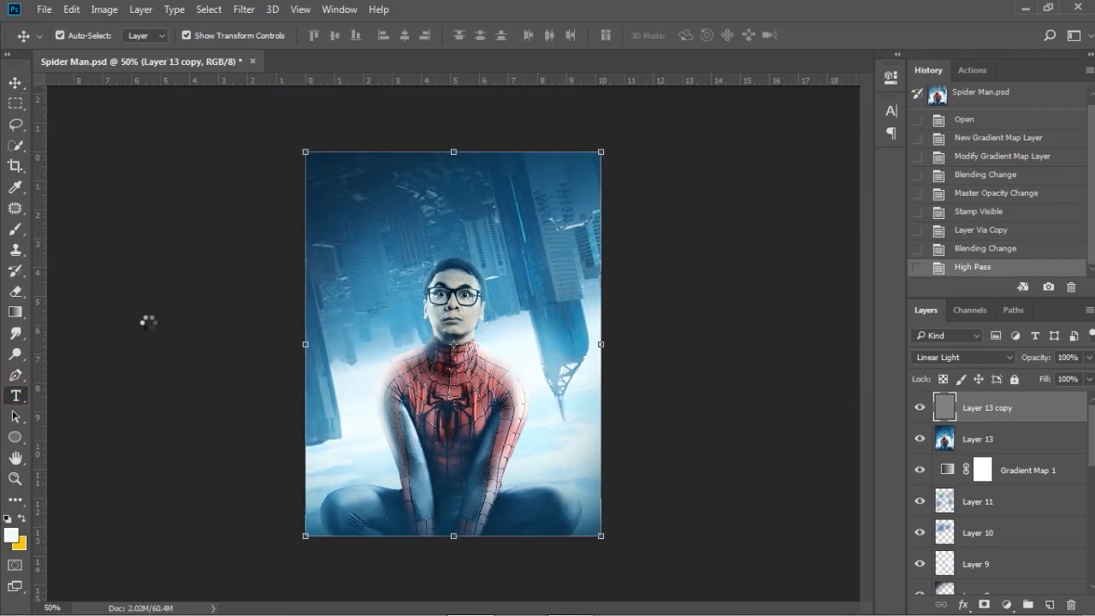
left_click(392, 241)
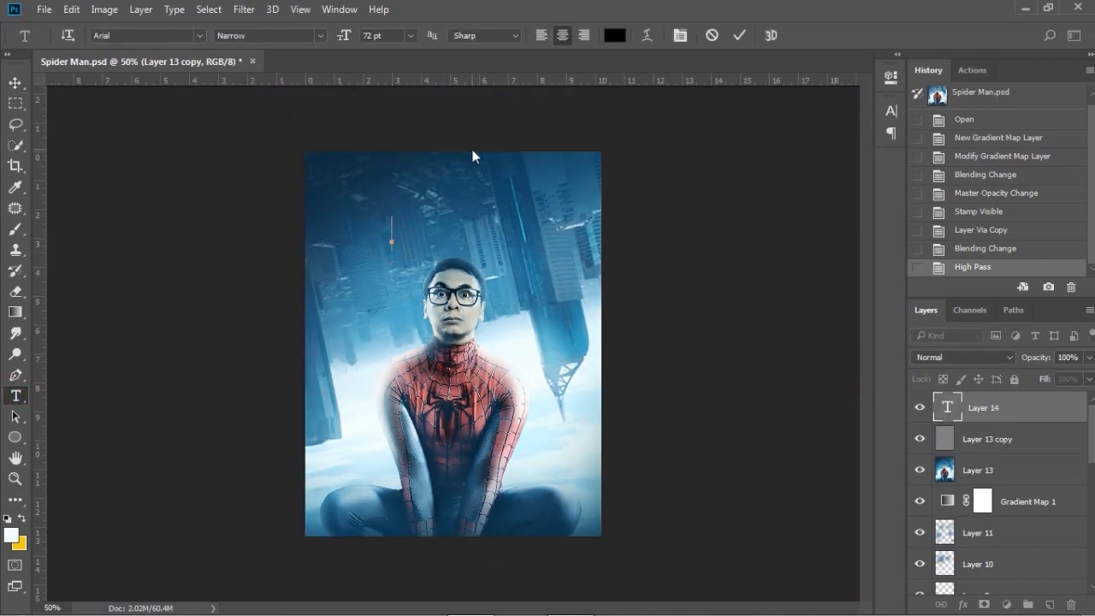
type("MICO")
key("ctrl+a")
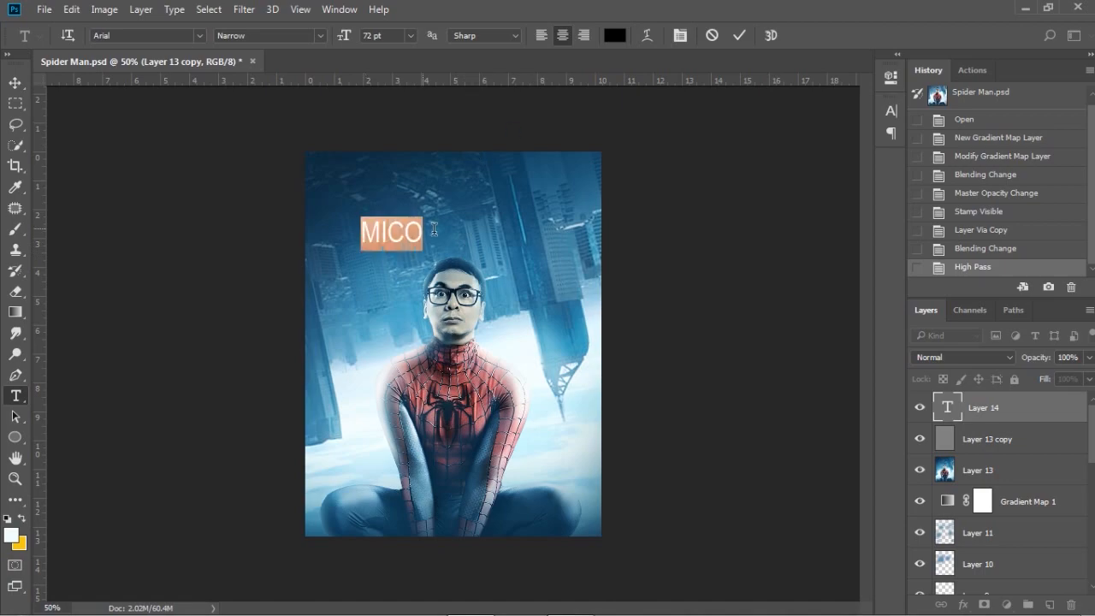
left_click(201, 35)
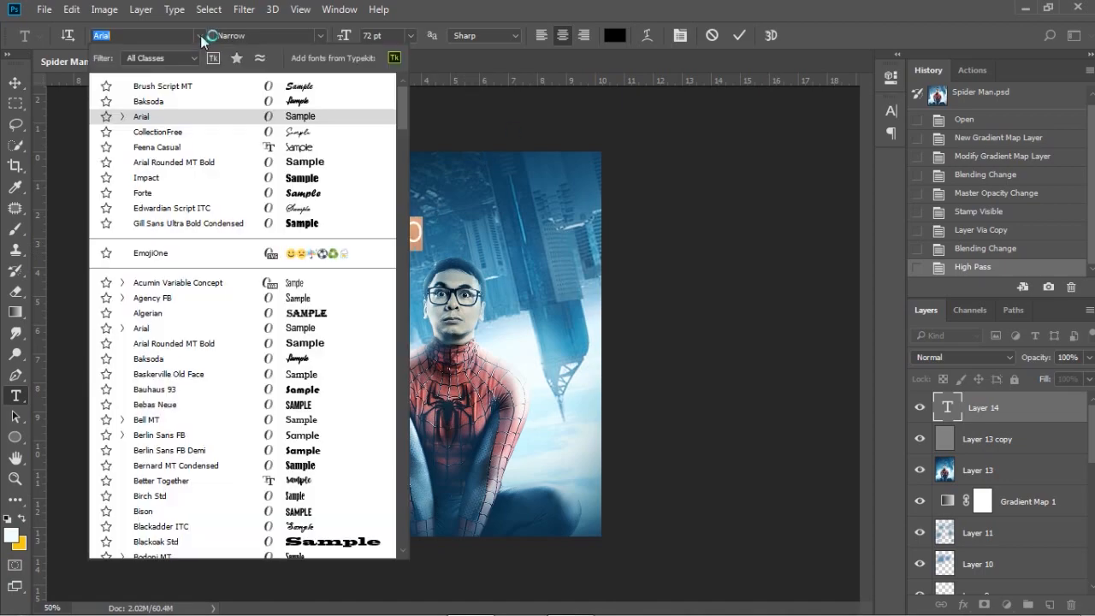
left_click(309, 178)
key("ctrl+plus")
key("ctrl+Return")
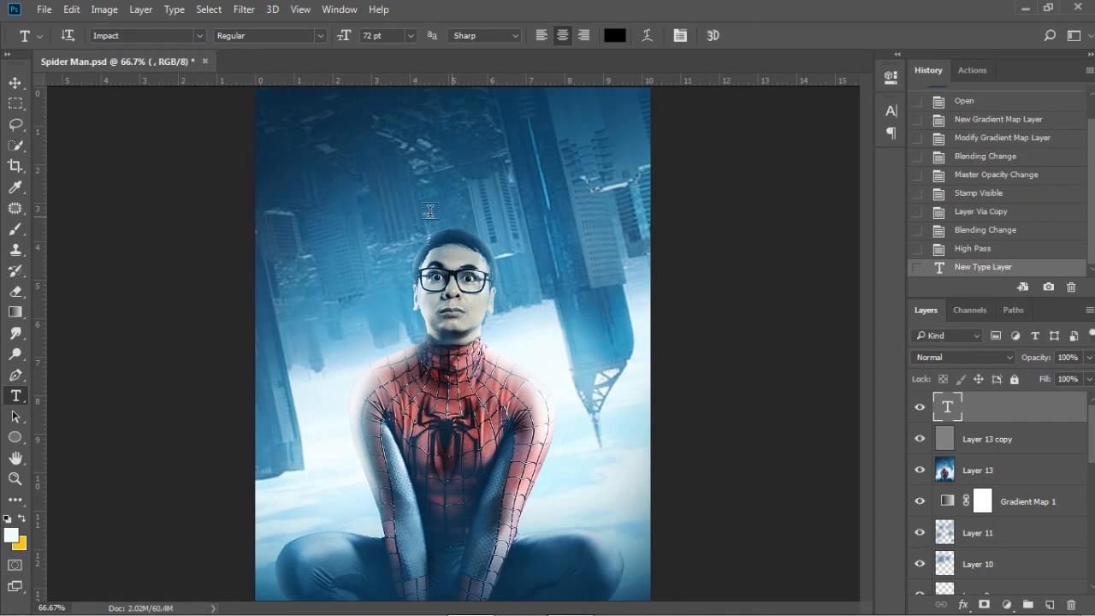
key("ctrl+z")
key("v")
key("ctrl+z")
key("ctrl+alt+z")
Undo the High Pass filter on the Layer 13 copy and apply it again.
key("ctrl+alt+z")
left_click(244, 10)
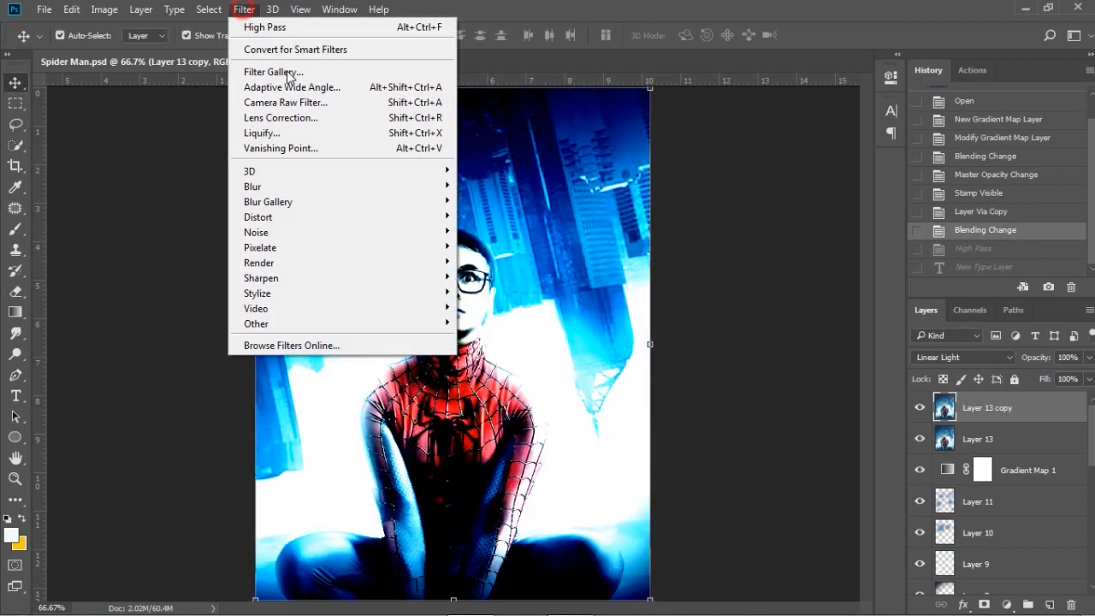
mouse_move(362, 323)
left_click(494, 338)
left_click(824, 157)
key("ctrl+plus")
left_click_drag(792, 237, 890, 399)
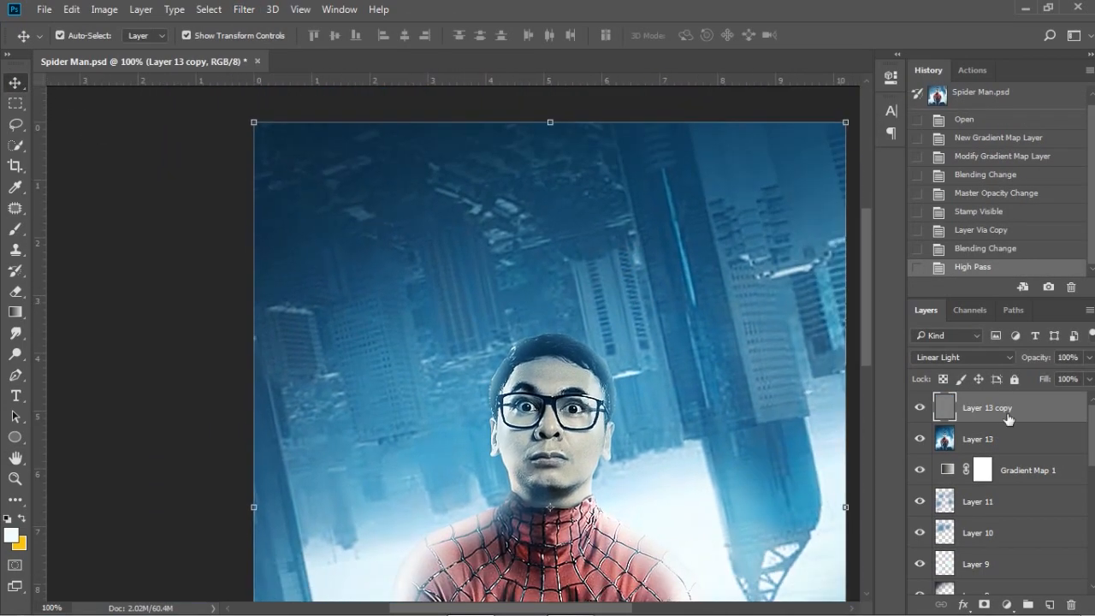
Create a new layer above the Layer 13 copy and add the title text MICO over the sky above the head.
left_click(1050, 605)
key("t")
left_click(465, 233)
type("MICO")
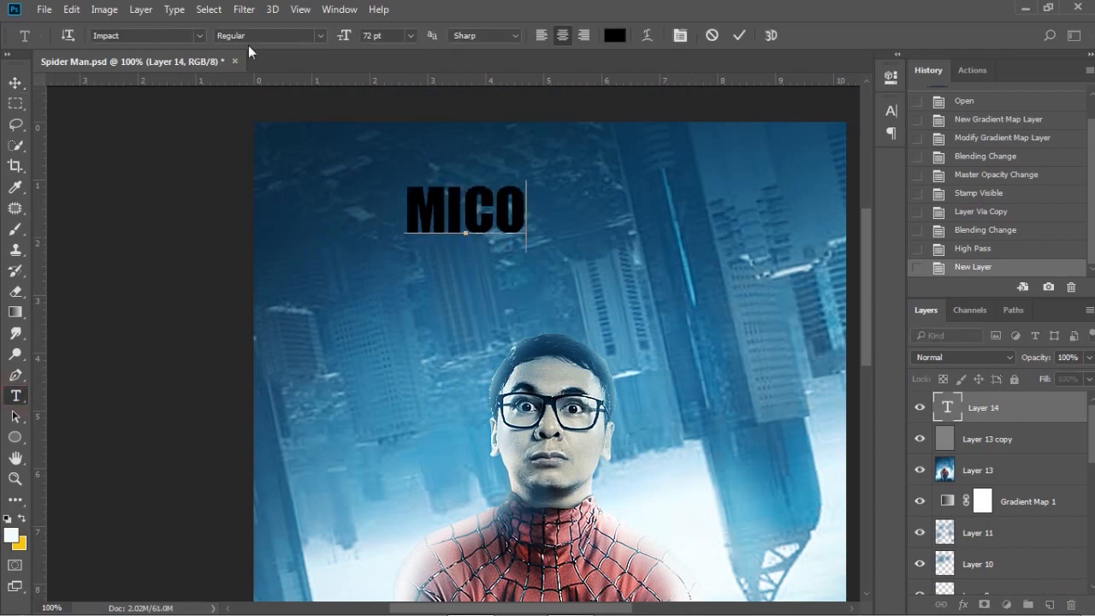
Compare several fonts on the MICO title and set it to Bernard MT Condensed.
left_click(111, 35)
left_click_drag(406, 210, 525, 211)
left_click(162, 36)
key("Up")
key("Up")
key("Up")
key("Up")
key("Up")
key("Up")
key("Down")
key("Down")
key("Down")
key("Down")
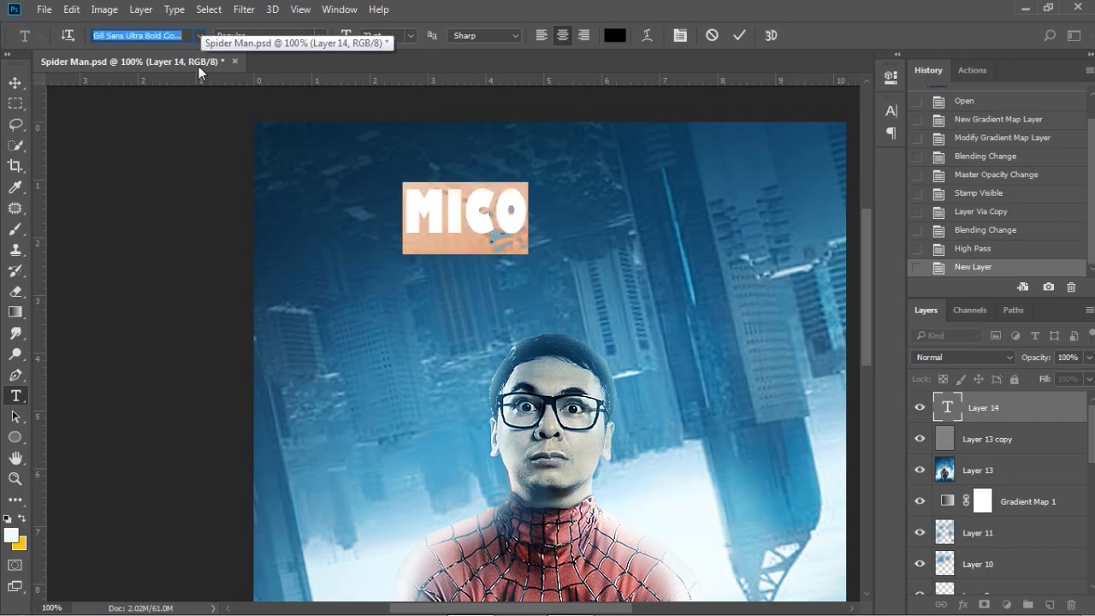
key("Up")
key("Up")
key("Up")
key("Up")
key("Up")
key("Up")
key("Up")
key("Up")
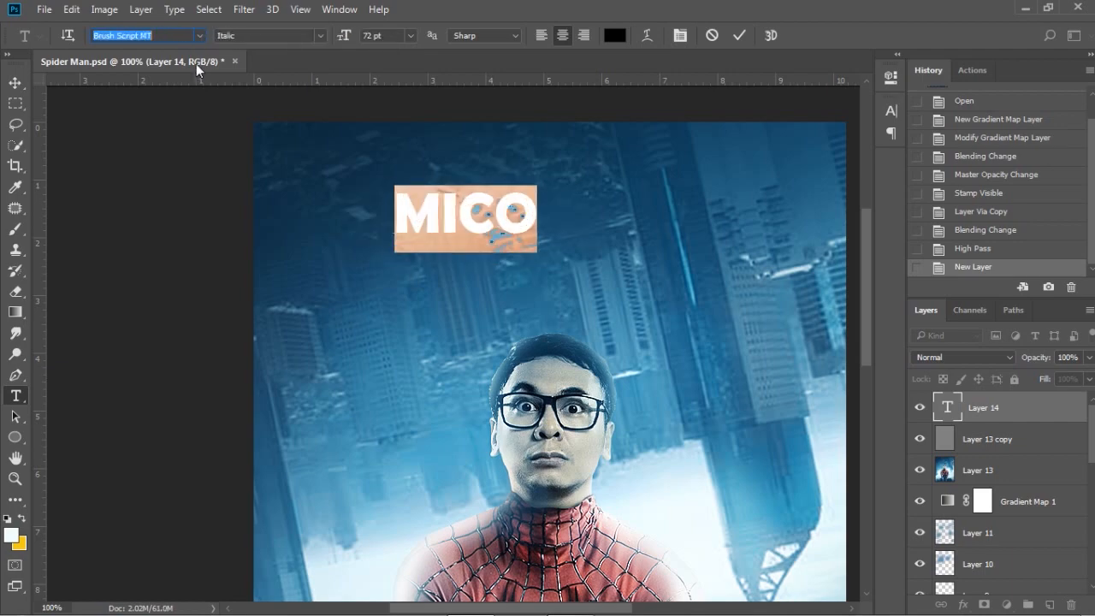
key("Up")
key("Up")
key("Up")
key("Up")
key("Up")
key("Up")
key("Up")
key("Up")
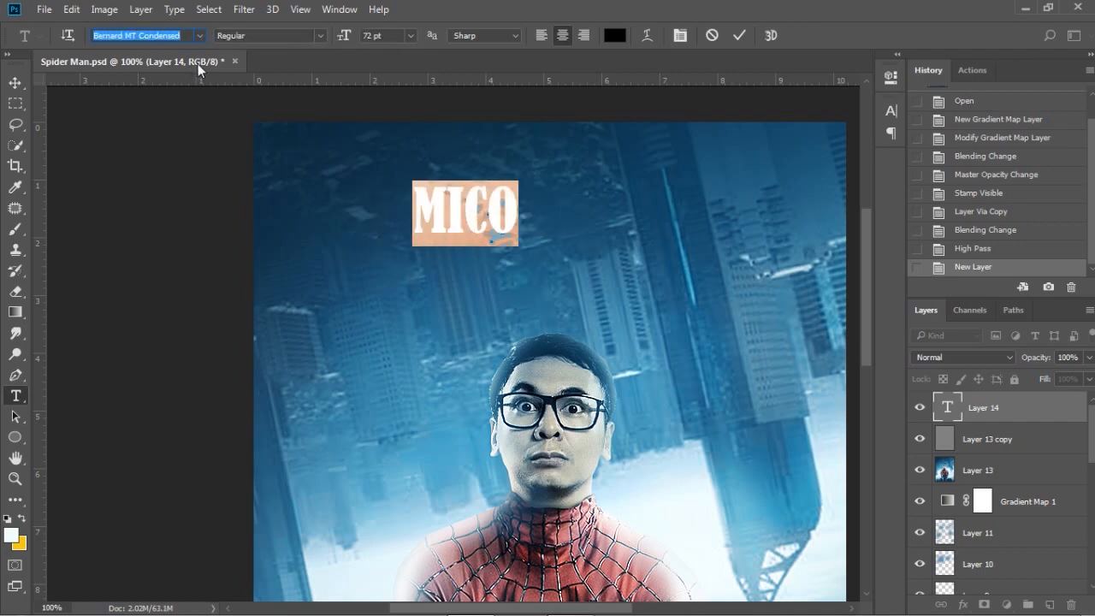
Widen the tracking of the MICO title and place it centred above the head near the poster's upper edge.
left_click(680, 36)
left_click_drag(796, 171, 814, 166)
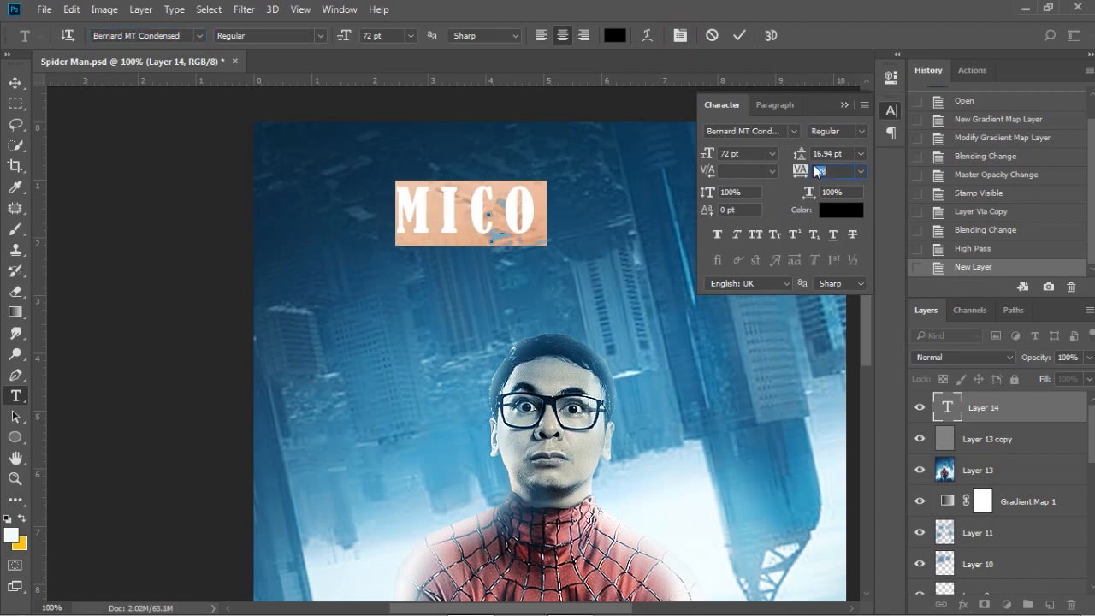
left_click(845, 105)
left_click(15, 83)
left_click_drag(468, 217, 552, 206)
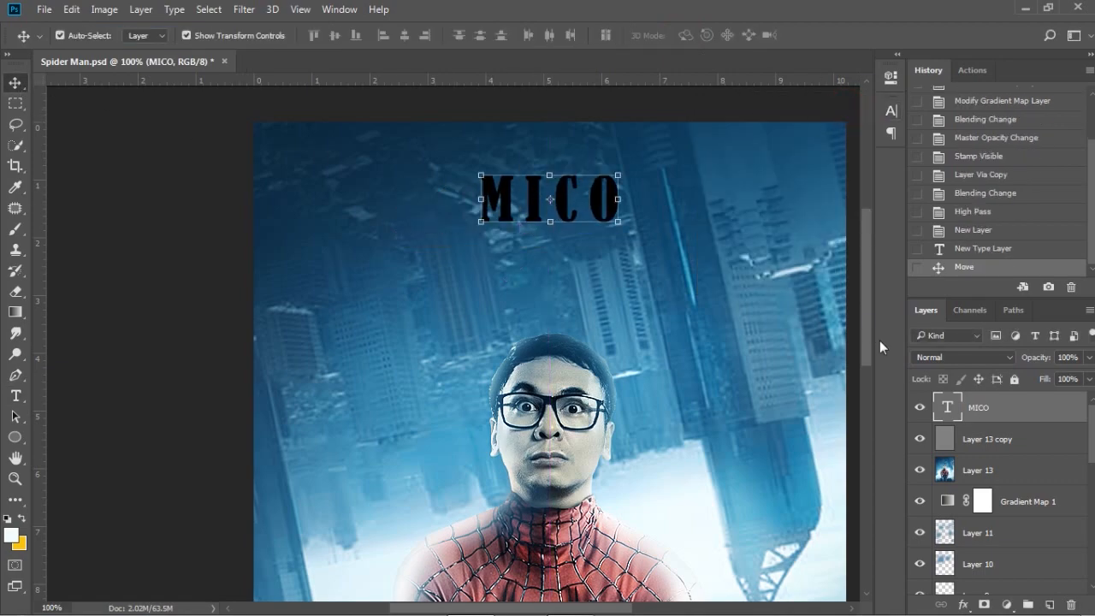
Add a Color Overlay effect in a slightly greenish yellow to the MICO title.
left_click(963, 605)
left_click(975, 520)
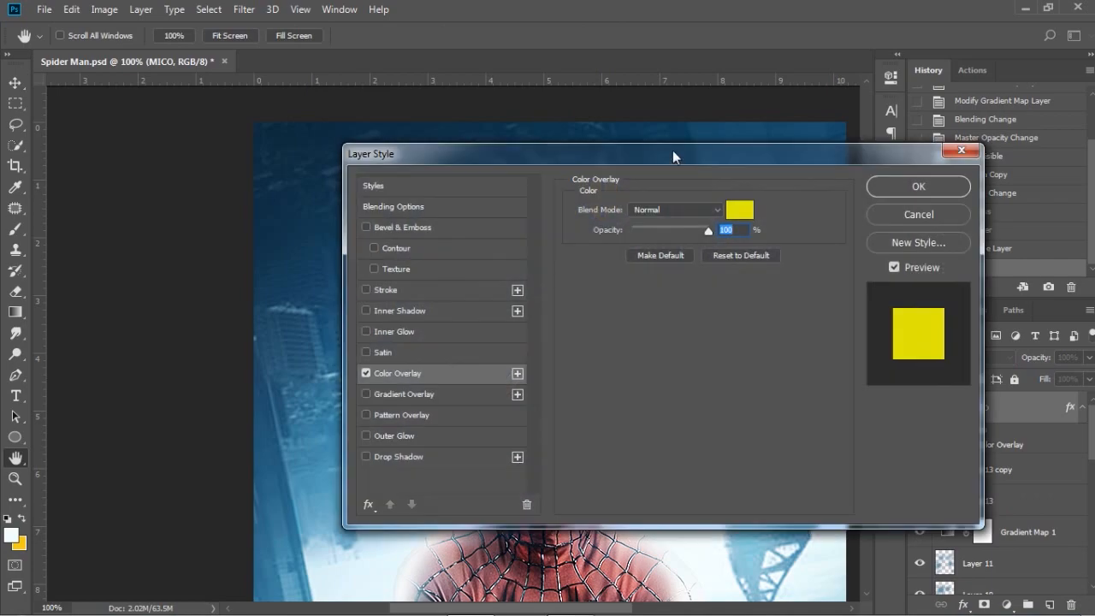
left_click_drag(673, 149, 788, 299)
left_click(853, 359)
left_click(826, 266)
left_click(826, 456)
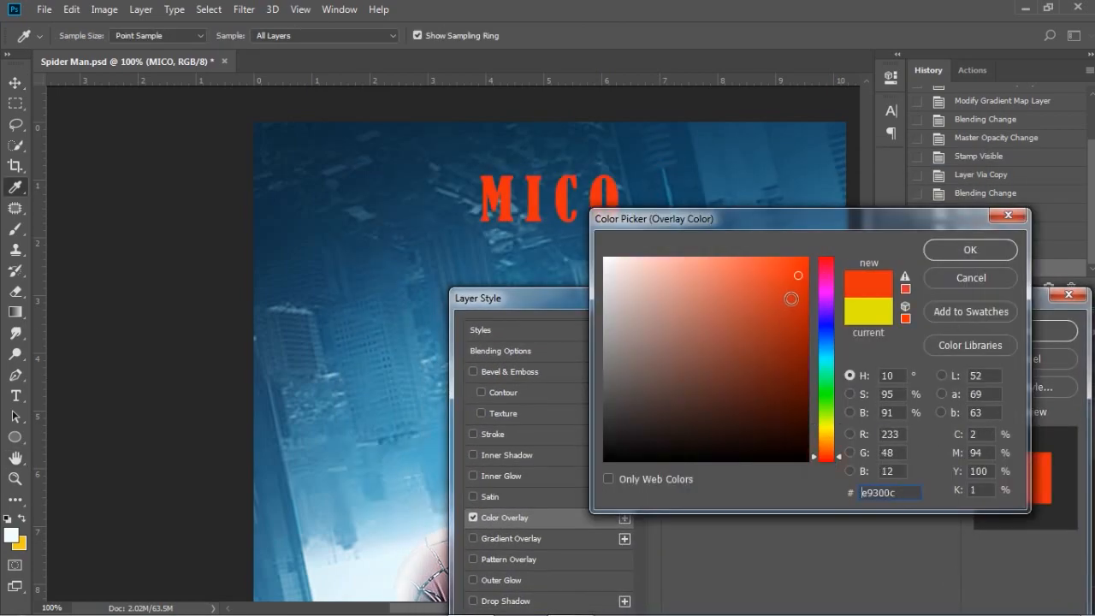
left_click(827, 427)
left_click(970, 249)
left_click(473, 434)
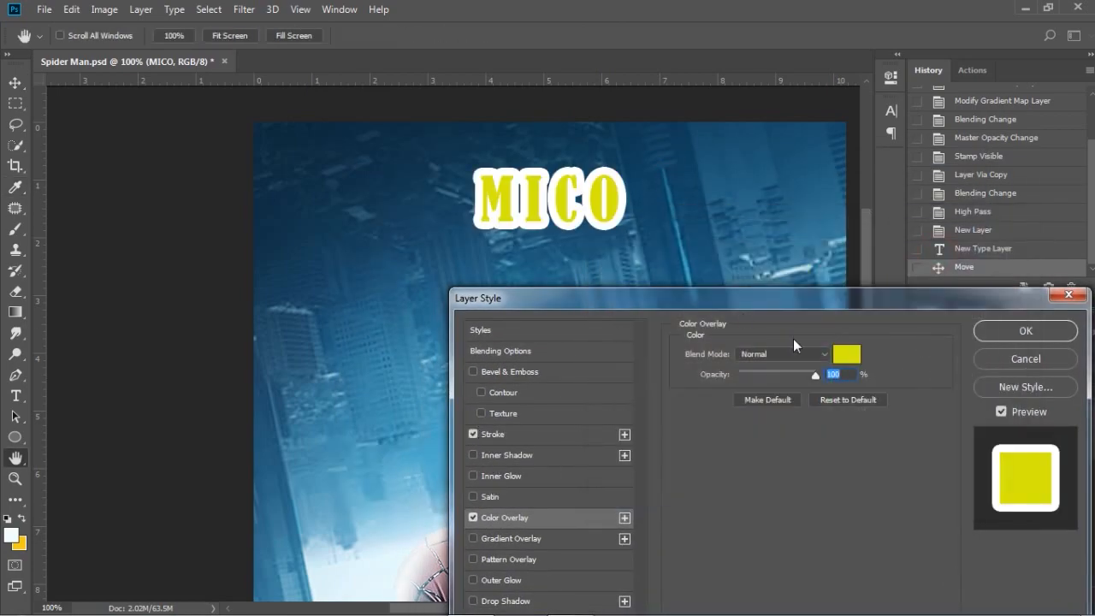
left_click(846, 354)
left_click(825, 455)
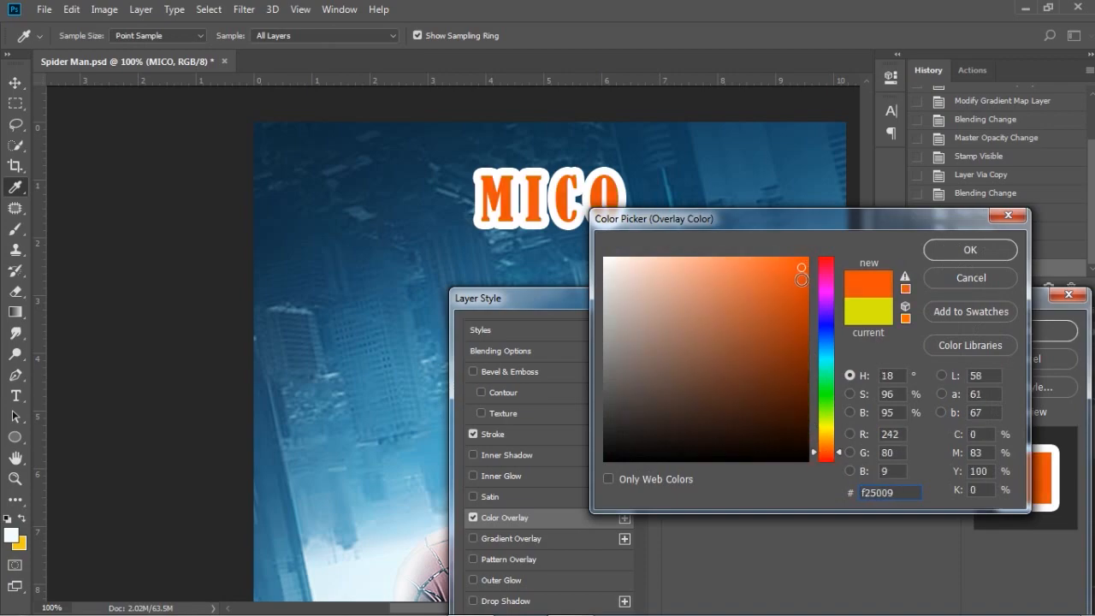
left_click(970, 277)
left_click(493, 434)
left_click(718, 469)
left_click(804, 267)
left_click(970, 249)
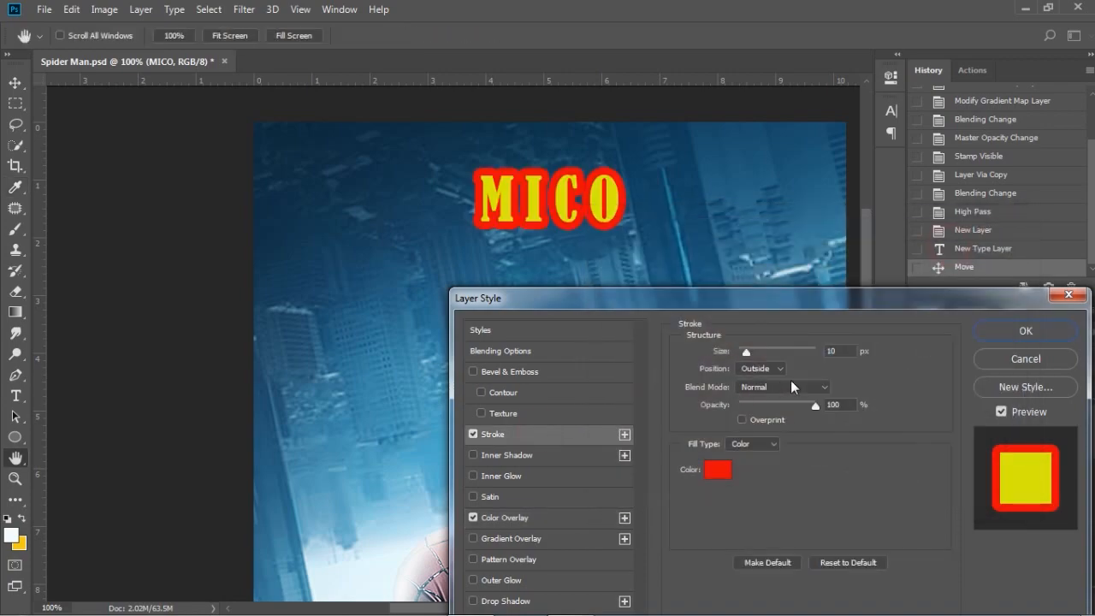
left_click(760, 367)
left_click(756, 383)
left_click_drag(746, 351, 741, 354)
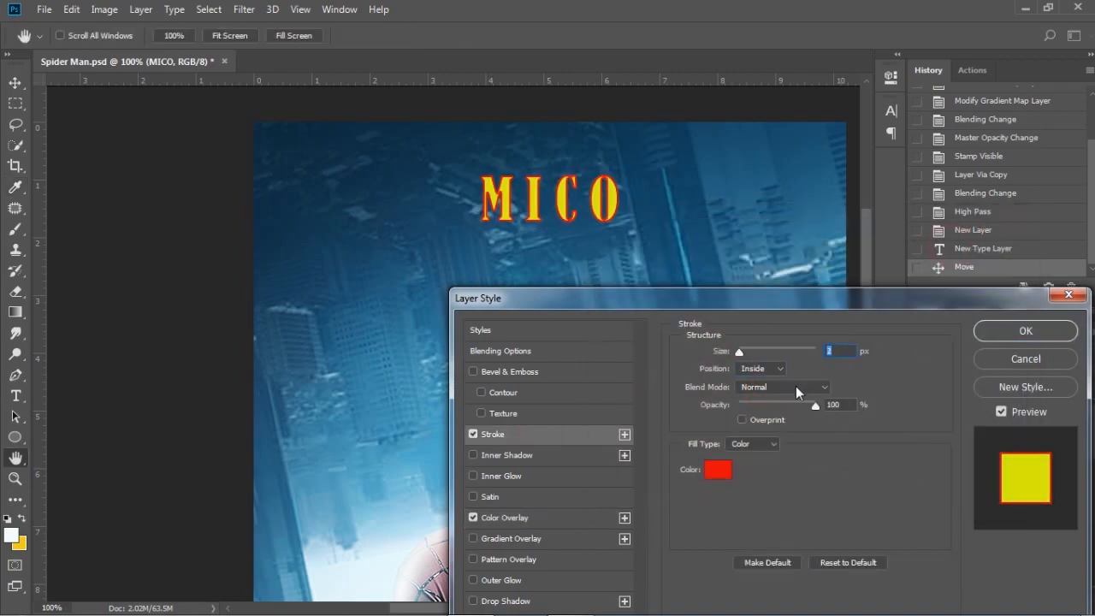
left_click_drag(774, 402, 772, 402)
left_click_drag(739, 352, 740, 353)
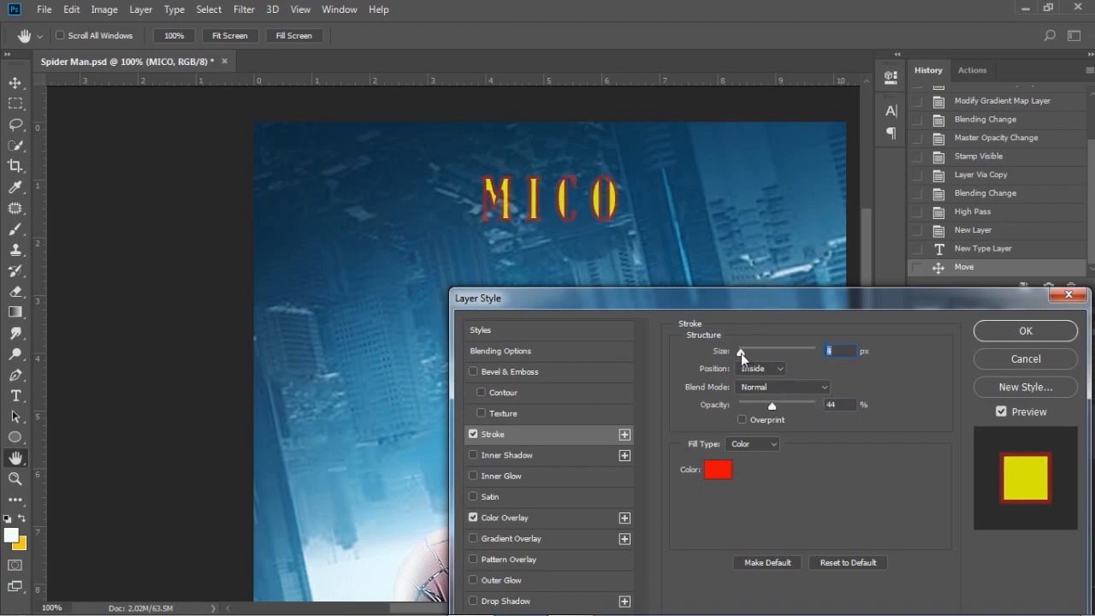
left_click(473, 435)
Add a Drop Shadow to the MICO title with 19% opacity, 138° angle, 3 px distance, 2% spread and 1 px size.
left_click_drag(804, 301, 815, 255)
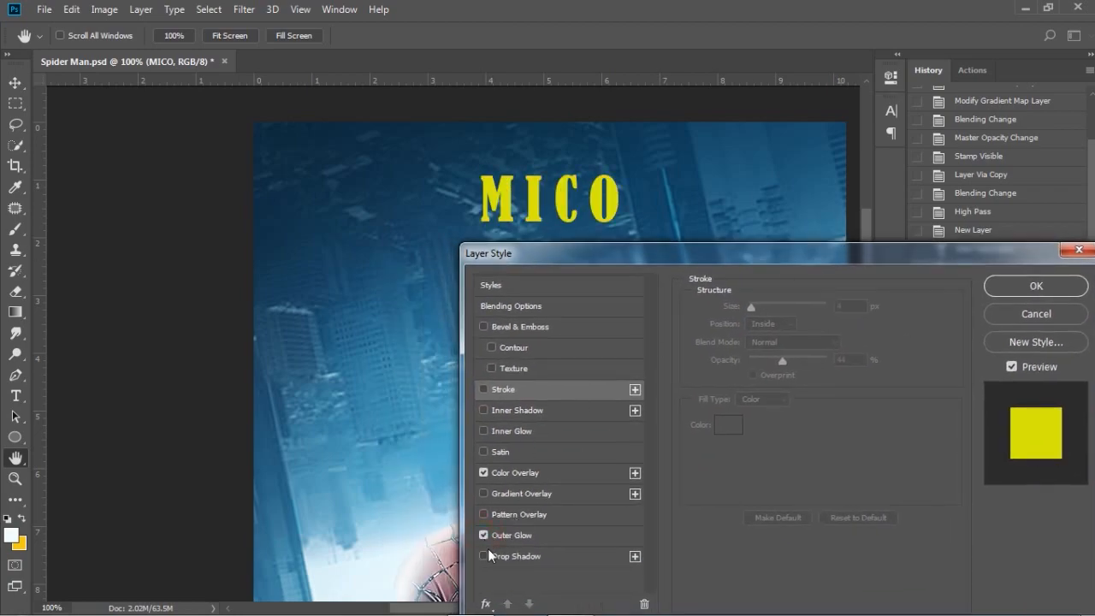
left_click(484, 536)
left_click(484, 556)
left_click(537, 554)
left_click(788, 330)
left_click_drag(755, 352, 751, 347)
left_click(766, 331)
left_click_drag(755, 413, 749, 379)
left_click(750, 397)
left_click(752, 379)
left_click_drag(766, 331, 762, 332)
left_click_drag(799, 253, 760, 257)
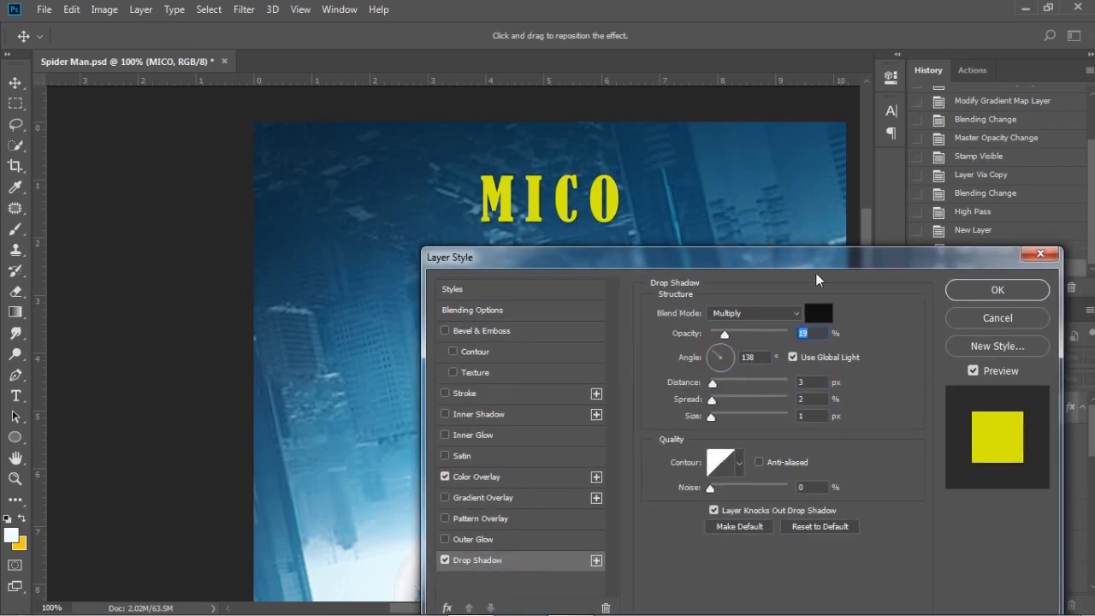
left_click(978, 291)
Scale the MICO title up to about 108 pt.
key("ctrl+minus")
key("ctrl+t")
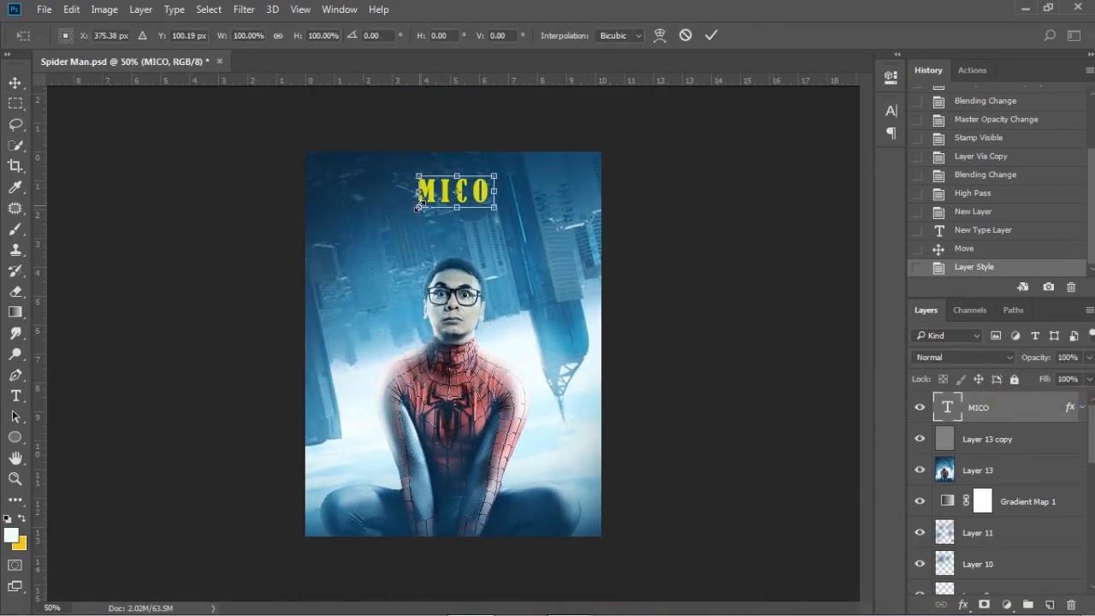
left_click_drag(419, 207, 459, 213)
key("Return")
Set the tracking of the MICO title to 200 and recentre the title above the head.
key("t")
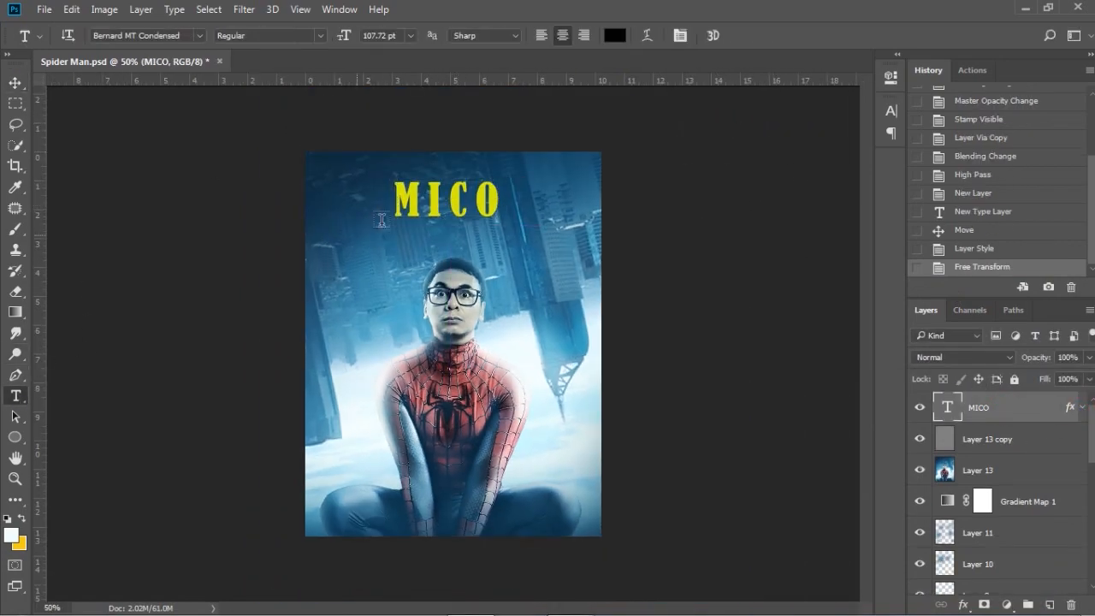
left_click_drag(390, 219, 464, 198)
left_click(680, 36)
double_click(824, 167)
type("200")
left_click(856, 103)
left_click(16, 83)
Add the subtitle text Far From Home below the MICO title in the Far From Homecoming font.
key("t")
left_click(405, 216)
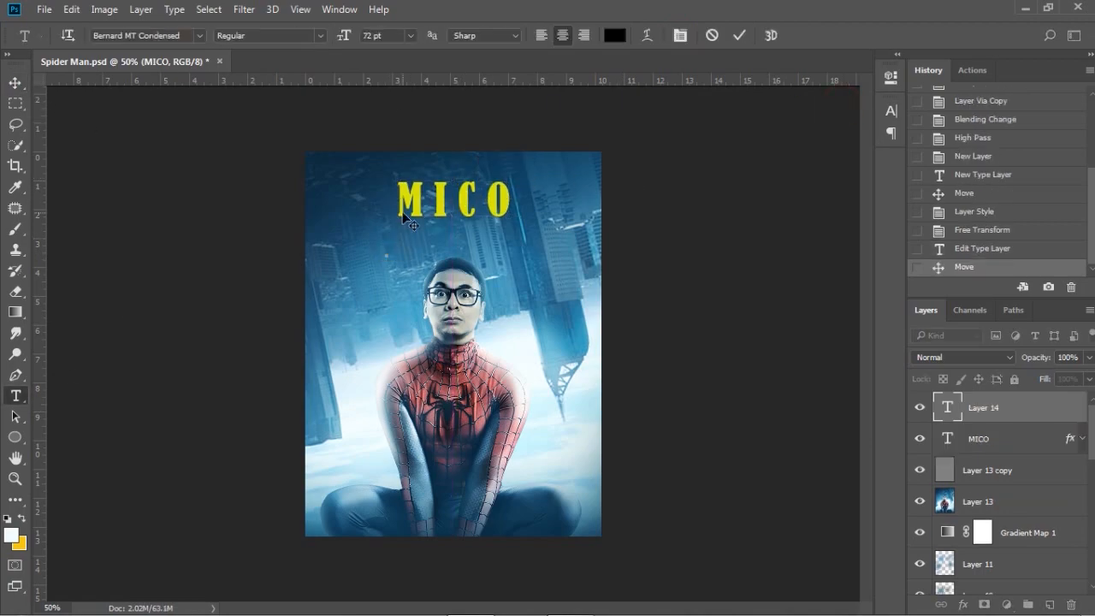
type("Far From Home")
key("ctrl+a")
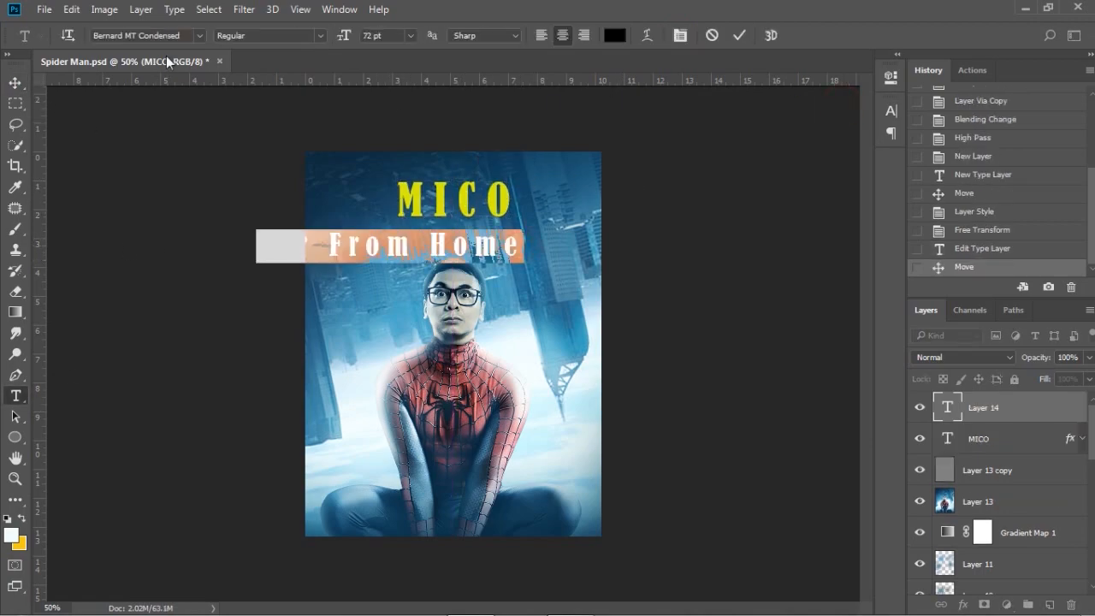
left_click(179, 35)
type("fnsed")
left_click(188, 102)
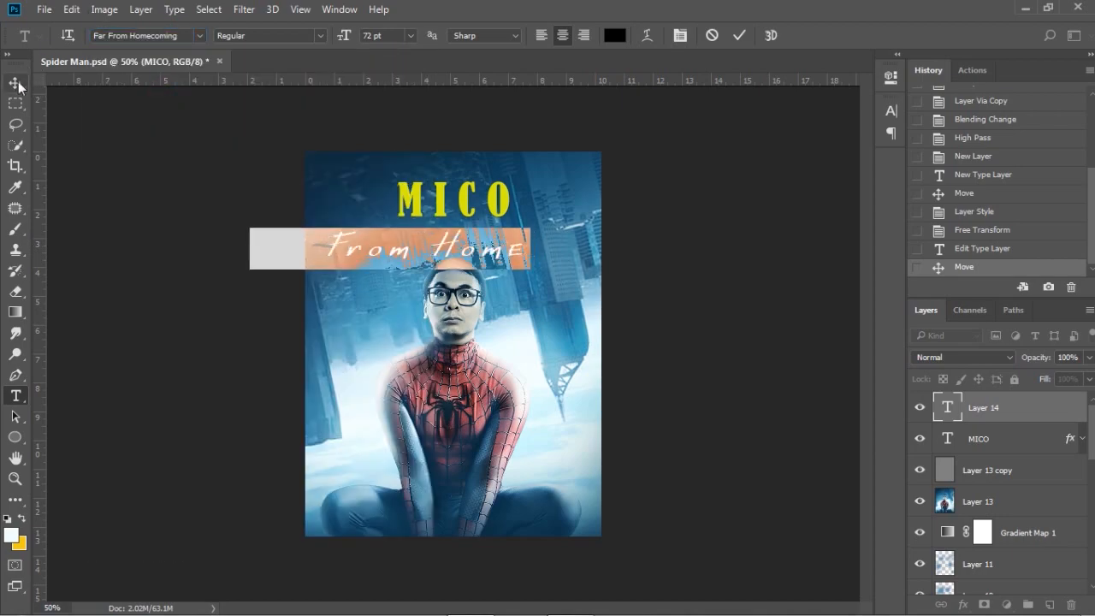
Scale the Far From Home subtitle to about 69%, rotate it about -6.9° and place it just beneath the MICO title.
left_click(15, 83)
left_click_drag(454, 242, 520, 230)
left_click_drag(598, 220, 511, 232)
left_click_drag(523, 233, 522, 218)
left_click_drag(471, 245, 512, 234)
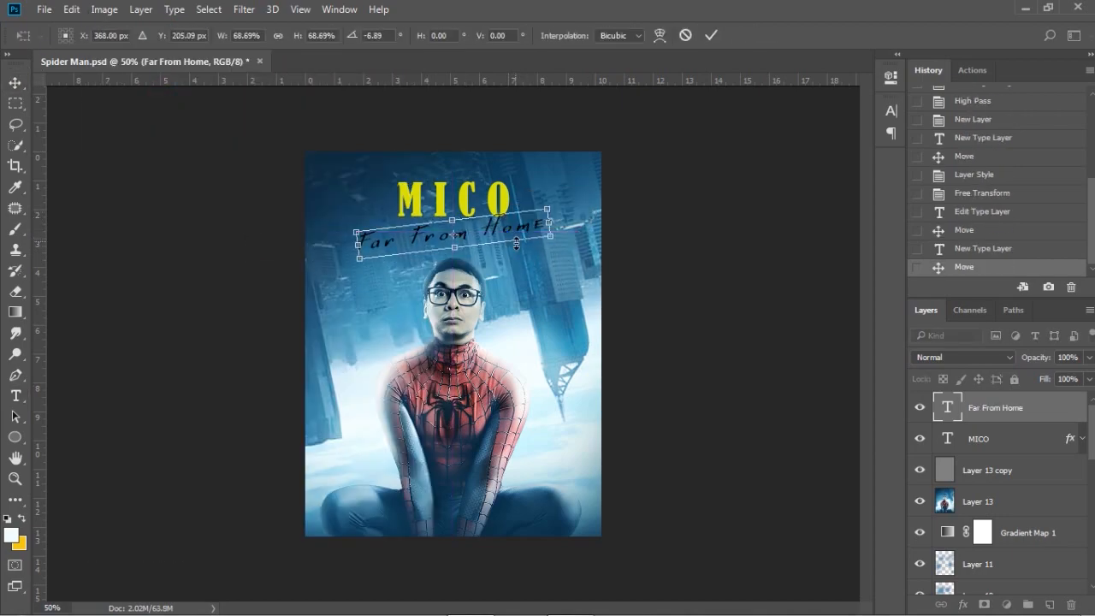
key("Return")
Nudge the Far From Home subtitle down slightly and fine-tune its tilt.
key("ctrl+plus")
key("Down")
key("Down")
key("Down")
left_click_drag(582, 168, 605, 159)
key("ctrl+z")
key("Return")
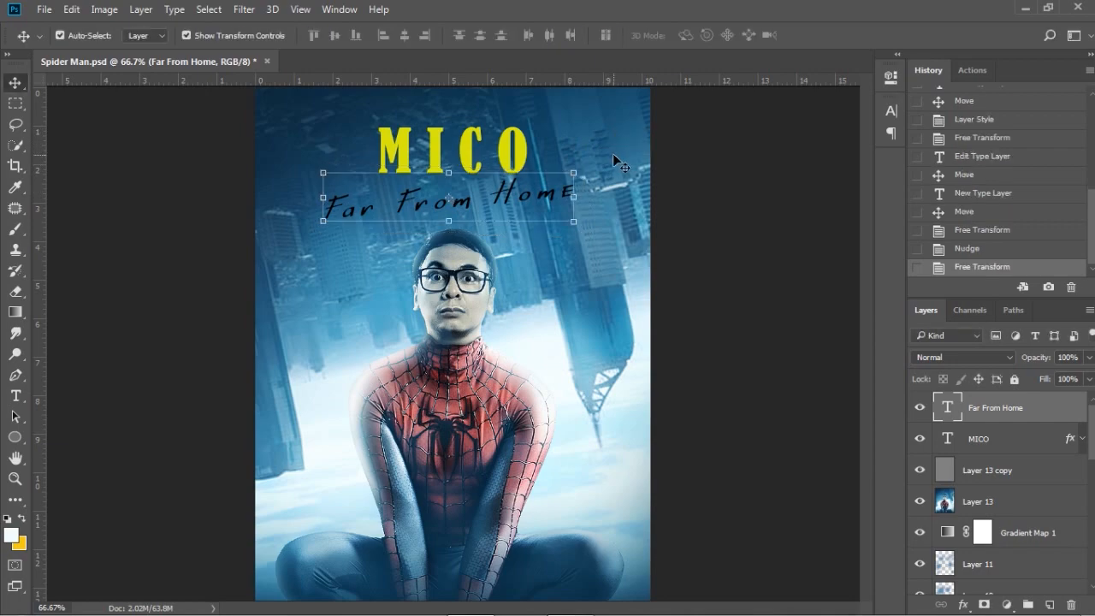
Set the tracking of the Far From Home subtitle to 75.
left_click(15, 396)
left_click_drag(328, 210, 574, 189)
left_click(680, 35)
left_click_drag(799, 174, 736, 174)
type("75")
key("Return")
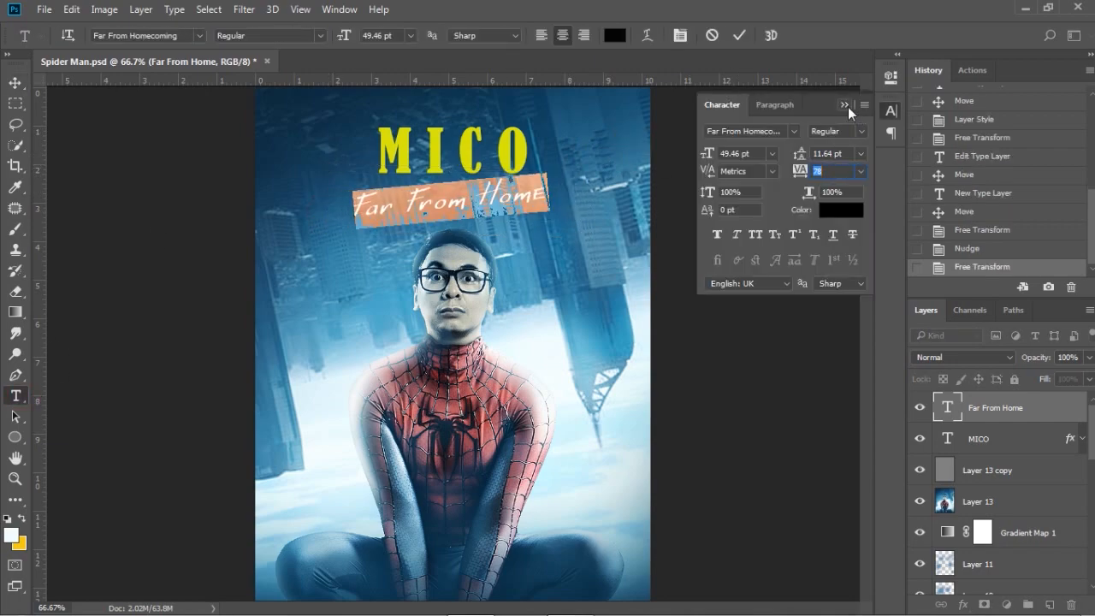
left_click(845, 105)
left_click(15, 83)
Nudge the Far From Home subtitle slightly to the right under the title.
left_click(710, 197)
left_click(535, 194)
key("Right")
key("Right")
key("Right")
key("Right")
key("Right")
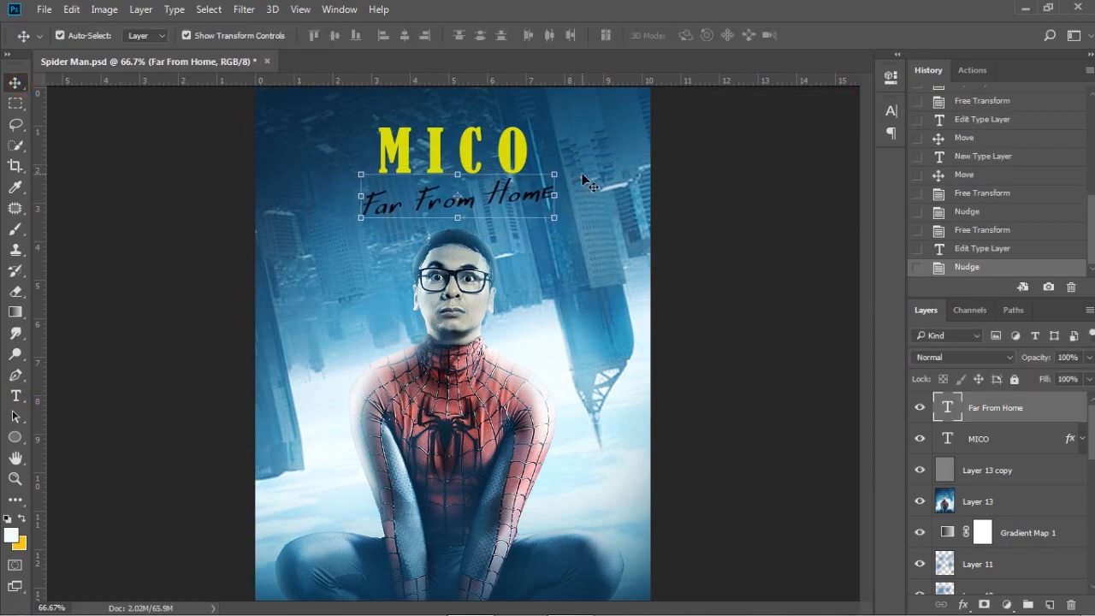
Align the horizontal centres of the MICO and Far From Home text layers and nudge both up slightly.
left_click(512, 153, "shift")
left_click(405, 35)
key("Up")
key("Up")
key("Up")
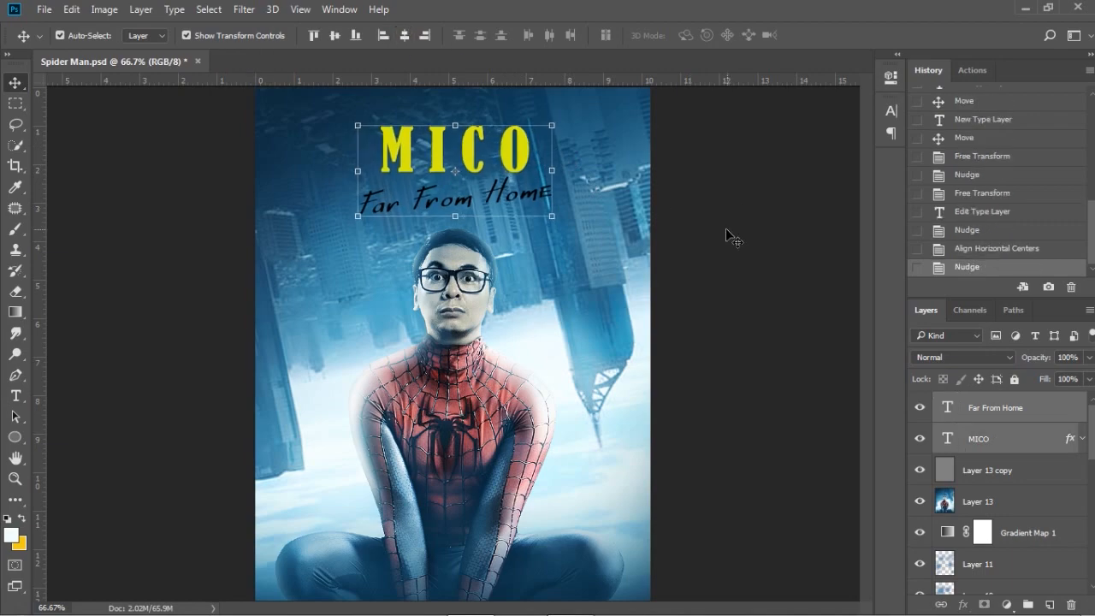
left_click(729, 237)
key("ctrl+minus")
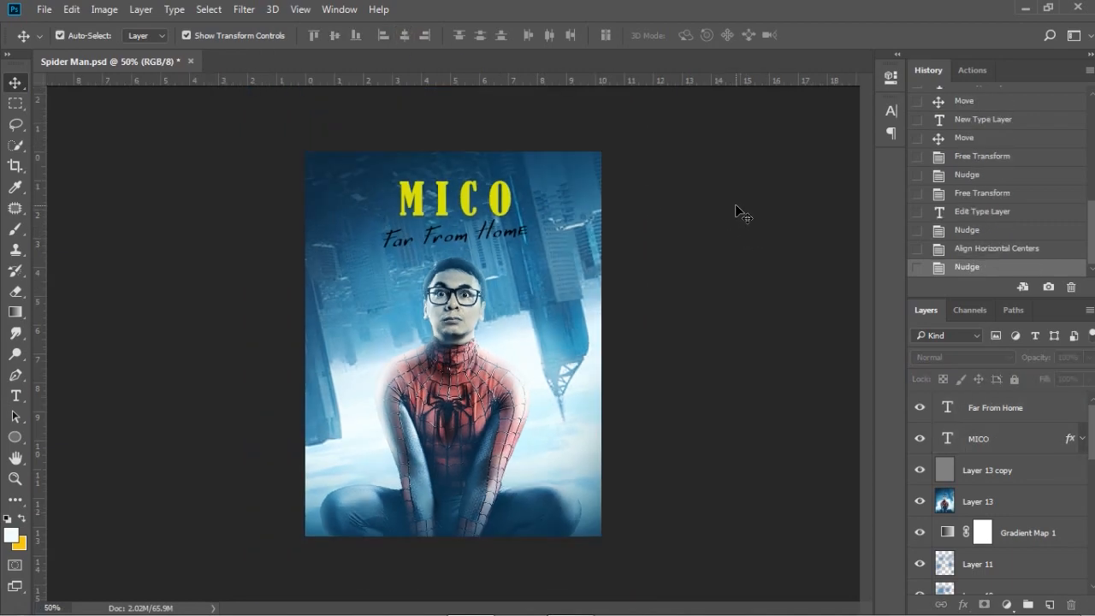
Add a black Stroke effect at 100% opacity to the MICO title.
key("ctrl+plus")
key("ctrl+plus")
left_click(449, 228)
left_click(963, 604)
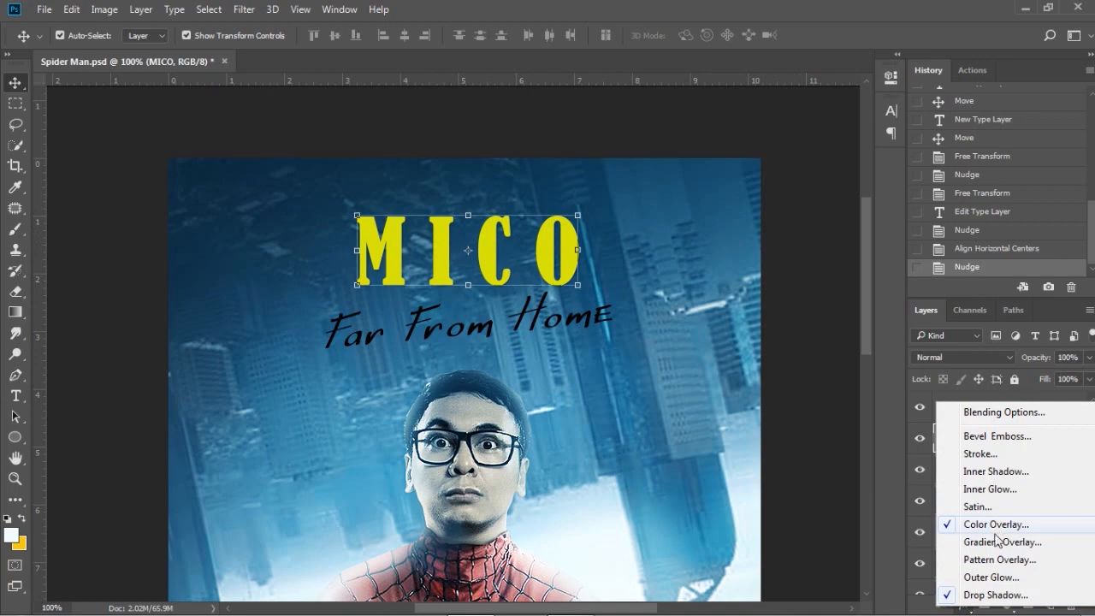
left_click(980, 454)
mouse_move(602, 69)
left_mouse_down()
mouse_move(852, 231)
mouse_move(901, 239)
left_mouse_up()
left_click(786, 410)
left_click_drag(736, 411, 604, 462)
left_click(969, 250)
left_click_drag(838, 346, 902, 346)
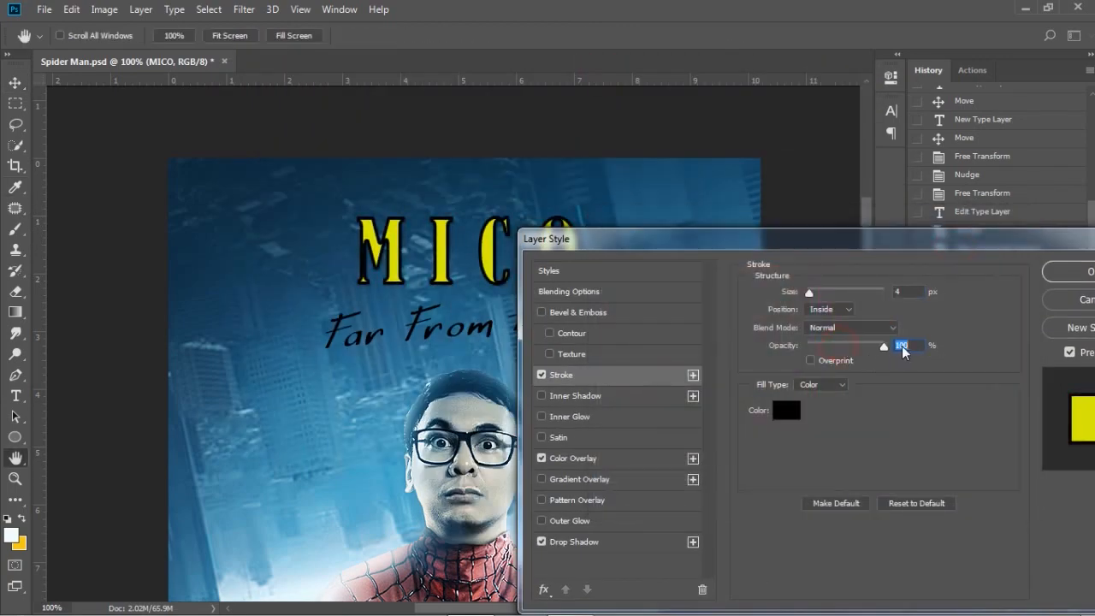
Change the position of the MICO title's stroke and set its size to 2 px.
left_click(825, 309)
left_click(831, 321)
left_click_drag(903, 291, 879, 304)
type("2")
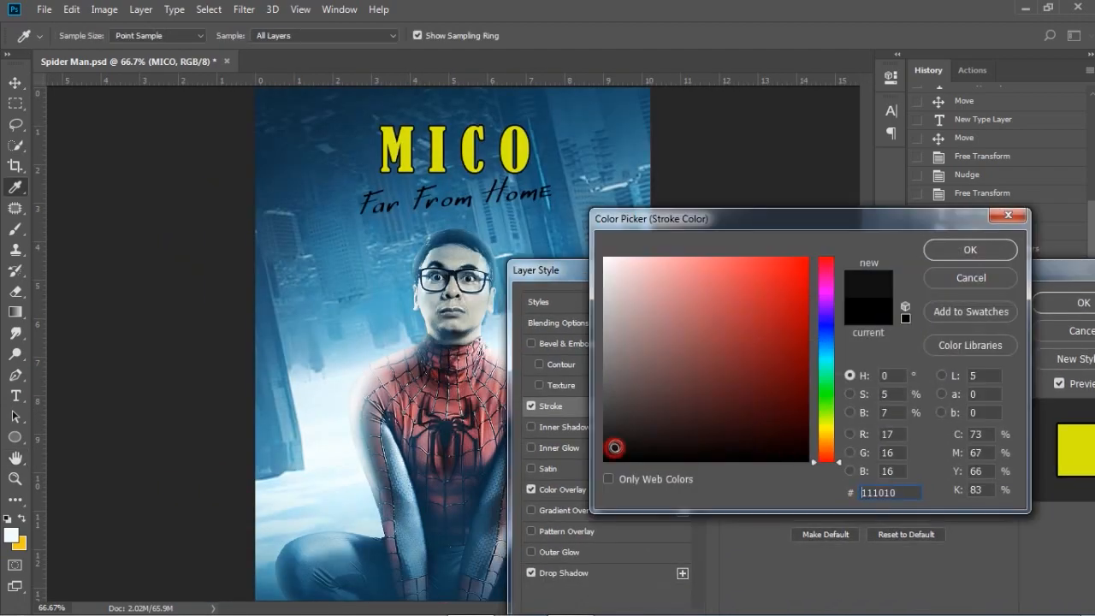
Set the MICO title's stroke colour to #111010, apply the style, and convert the MICO text layer to a shape.
left_click(617, 448)
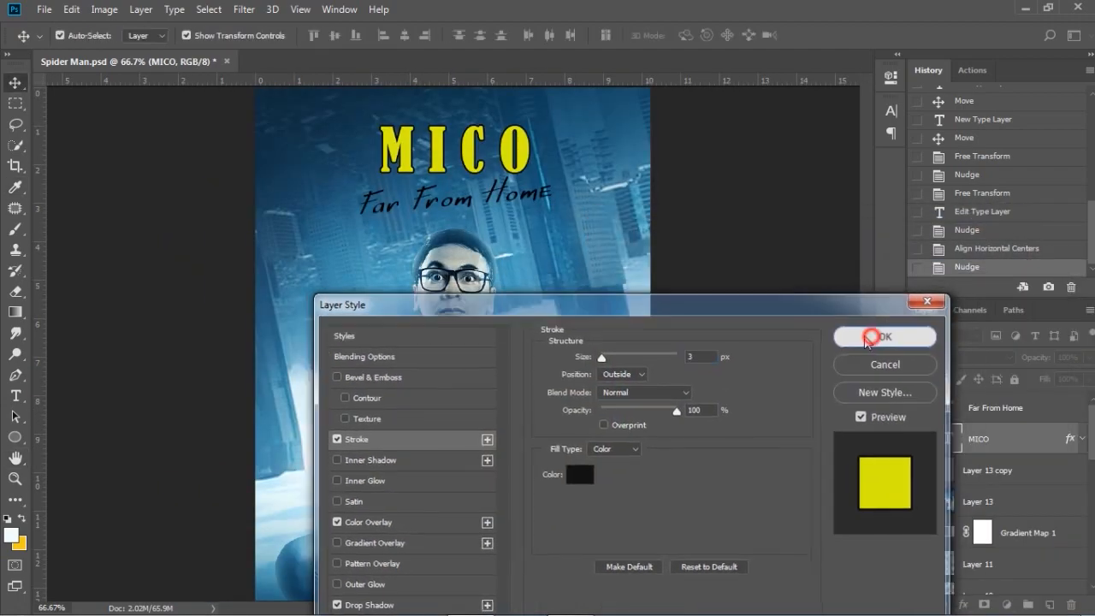
left_click(850, 337)
left_click(990, 443)
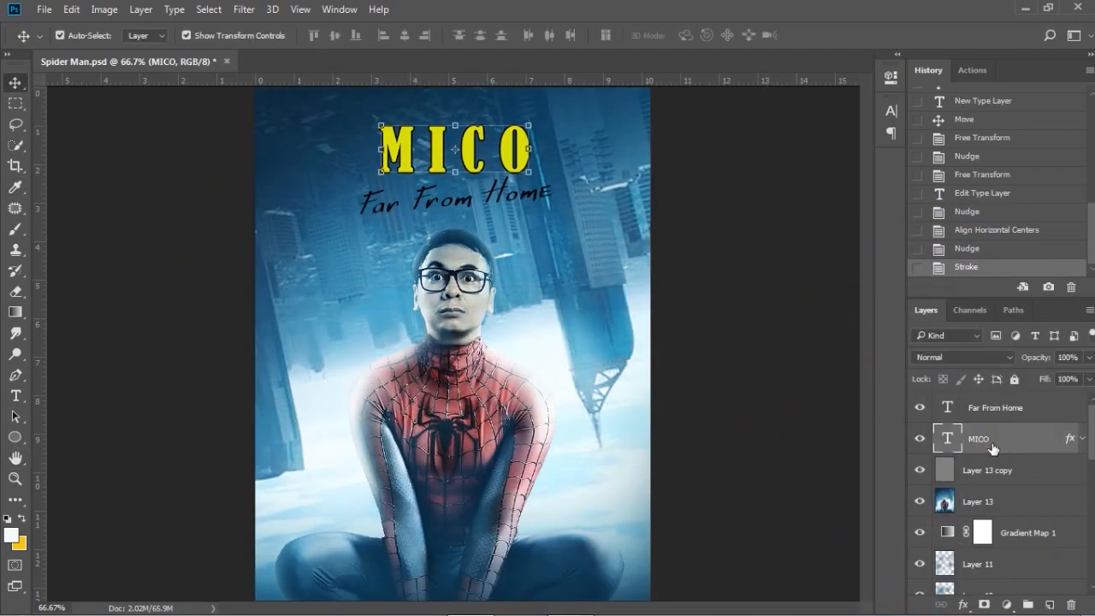
right_click(1000, 446)
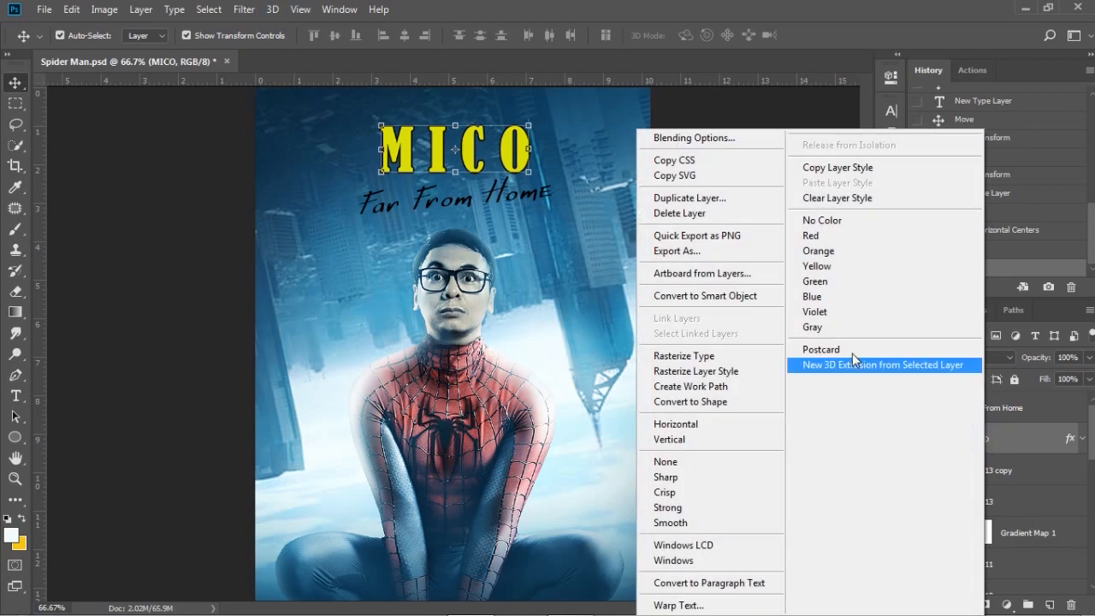
left_click(731, 401)
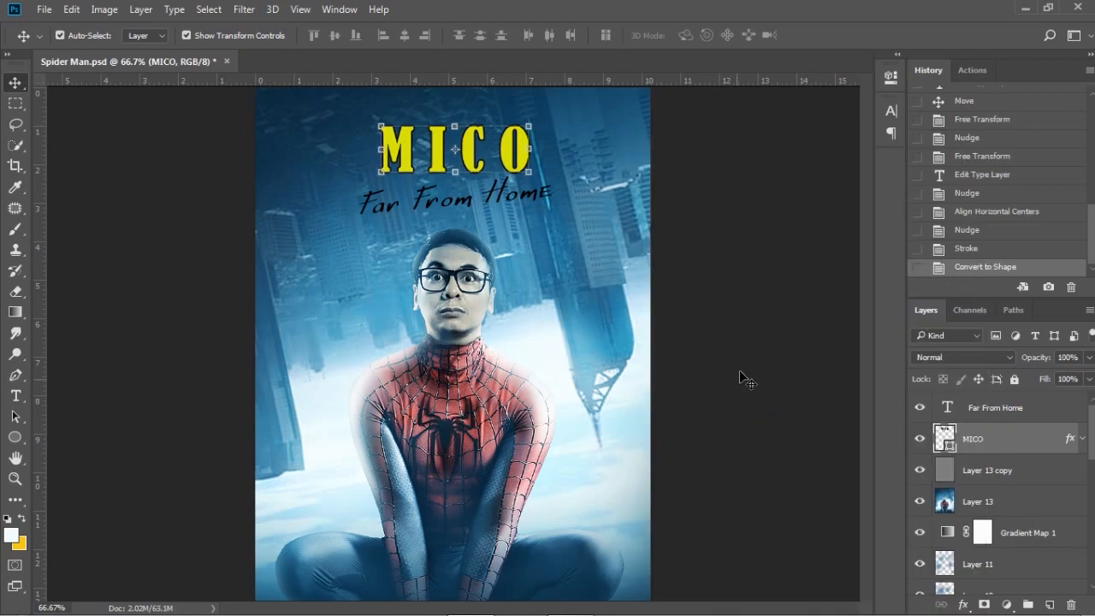
Add a new empty layer above the MICO shape and clip it to the title.
left_click(1049, 604)
right_click(991, 441)
left_click(743, 401)
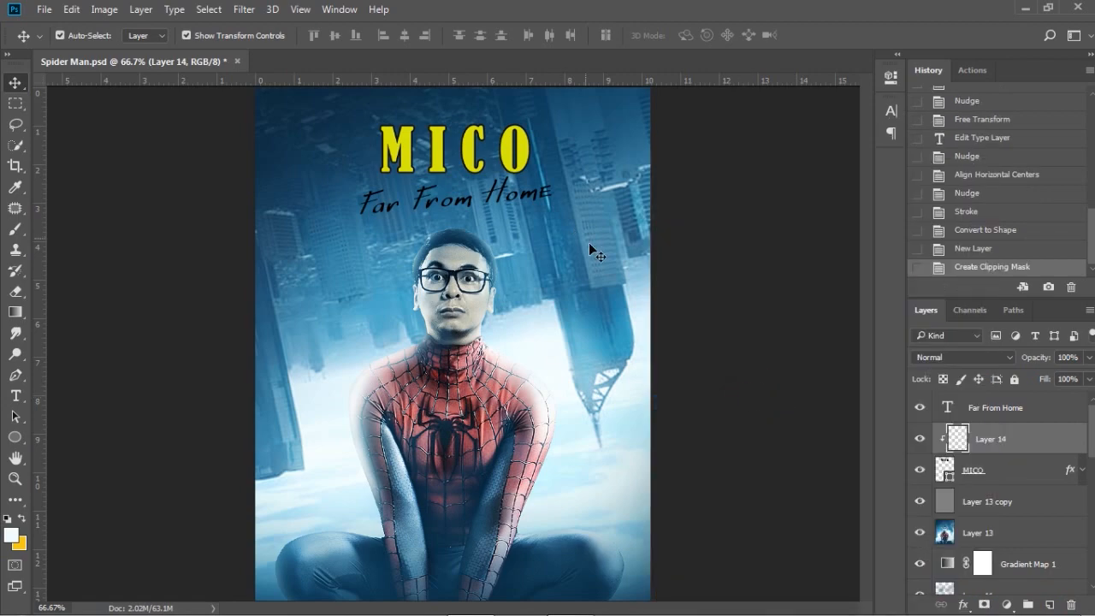
Paint dark navy shading below and over the lower part of the MICO letters with a soft 400 px brush at 87% opacity.
key("i")
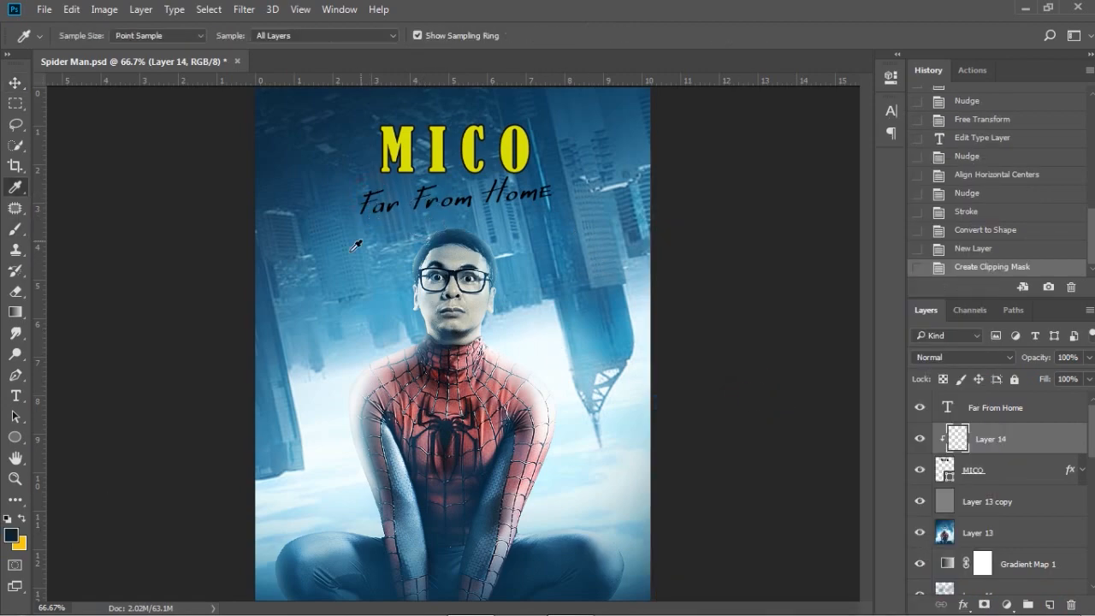
left_click(12, 534)
left_click(779, 430)
left_click(970, 249)
key("b")
key("bracketright")
key("bracketright")
key("bracketright")
key("bracketright")
key("bracketright")
key("bracketright")
key("bracketright")
mouse_move(538, 294)
left_mouse_down()
mouse_move(439, 303)
mouse_move(417, 269)
left_mouse_up()
mouse_move(417, 270)
left_mouse_down()
mouse_move(511, 261)
mouse_move(396, 156)
left_mouse_up()
left_click(338, 35)
left_click(380, 53)
key("bracketleft")
left_click_drag(491, 217, 381, 230)
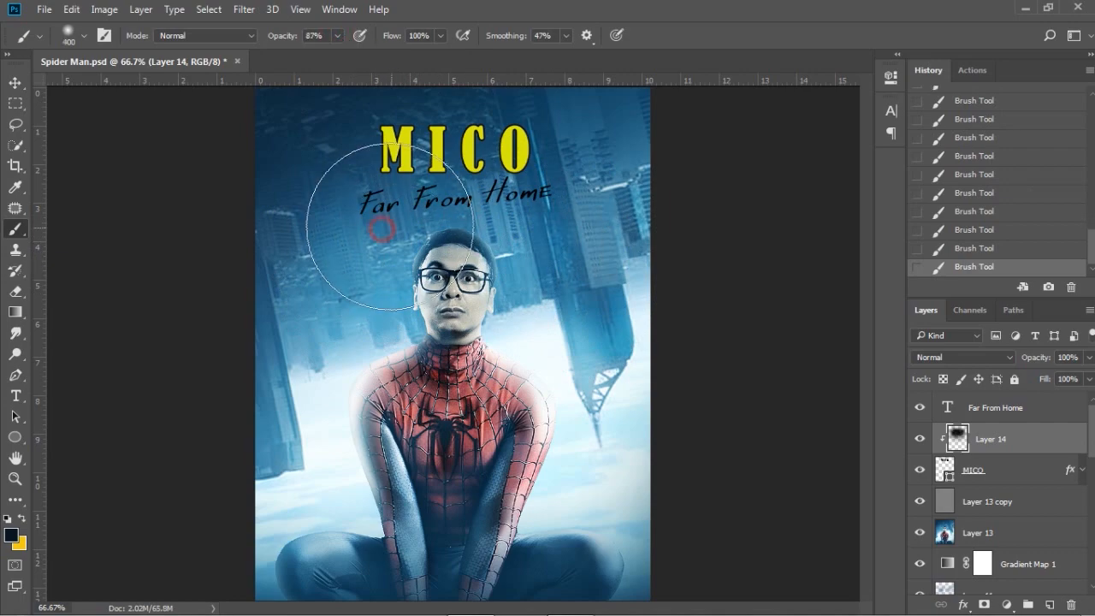
Compare the MICO title up close with and without the dark shading layer.
left_click(921, 440)
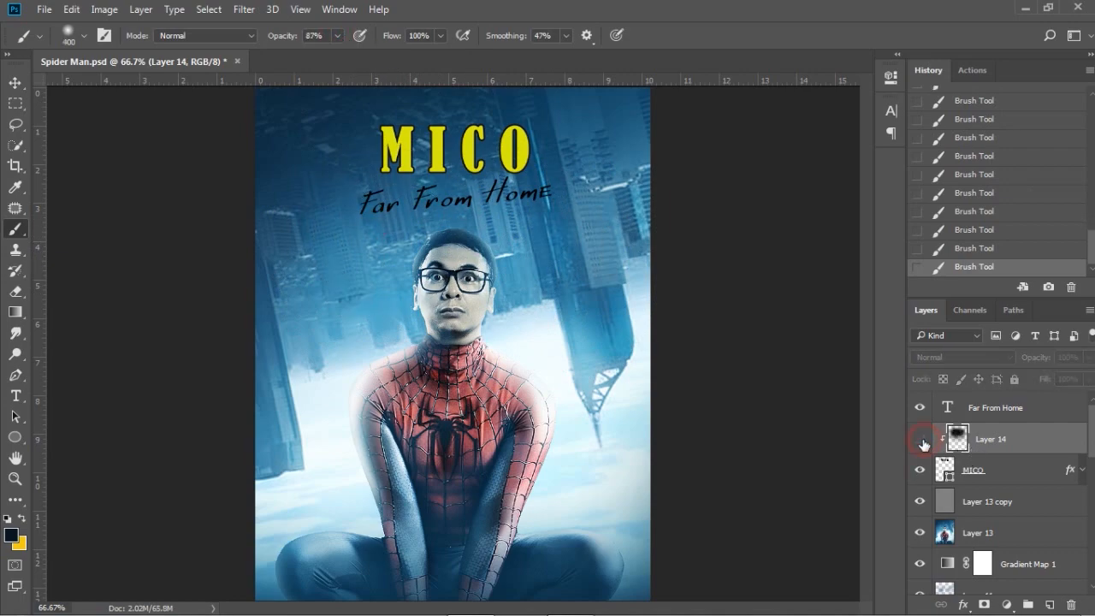
left_click(920, 439)
key("v")
key("ctrl+plus")
scroll(713, 245, "up", 5)
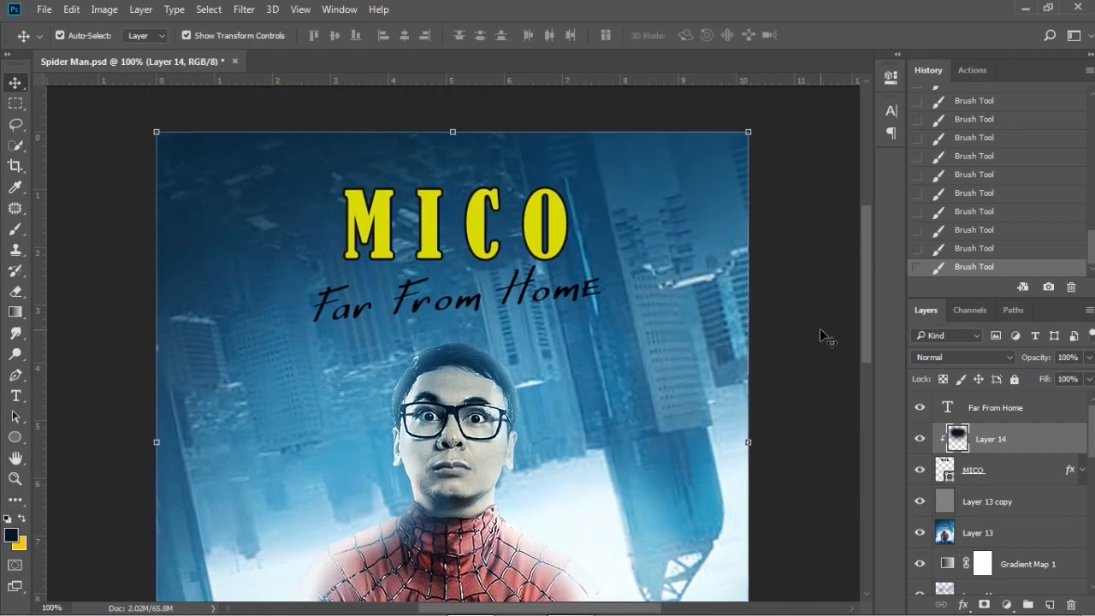
left_click(920, 440)
left_click(921, 440)
Release the shading layer's clipping mask and clip it back to the MICO title.
right_click(1020, 437)
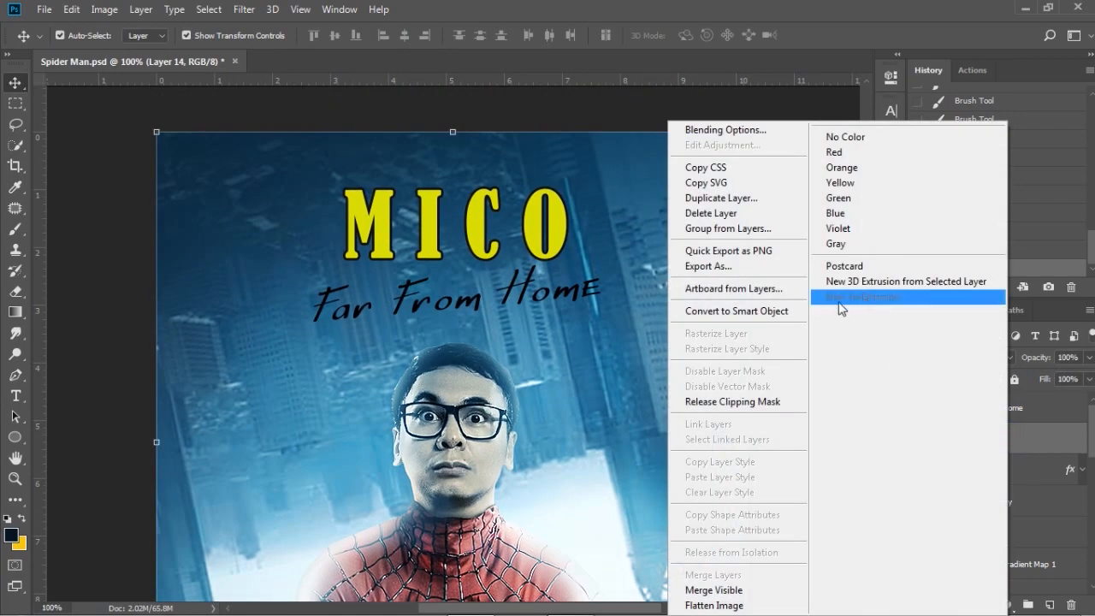
left_click(734, 364)
right_click(978, 436)
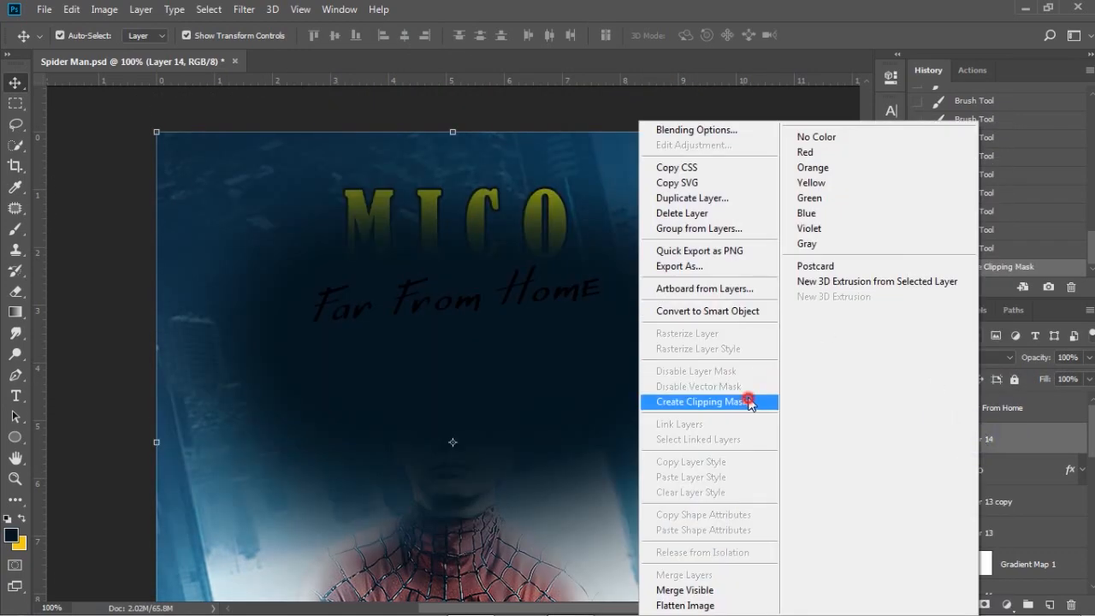
left_click(758, 399)
Convert the MICO shape to a smart object and reduce the clipped shading layer's opacity to 74%.
right_click(980, 472)
left_click(756, 312)
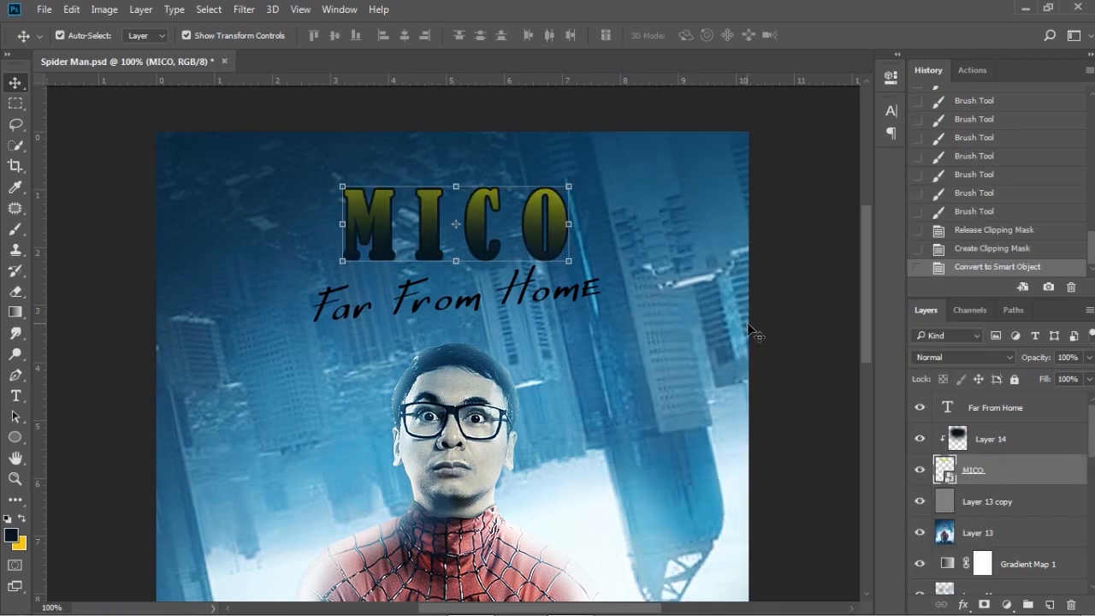
left_click(985, 440)
key("ctrl+minus")
left_click(1088, 359)
left_click_drag(1088, 368, 1065, 371)
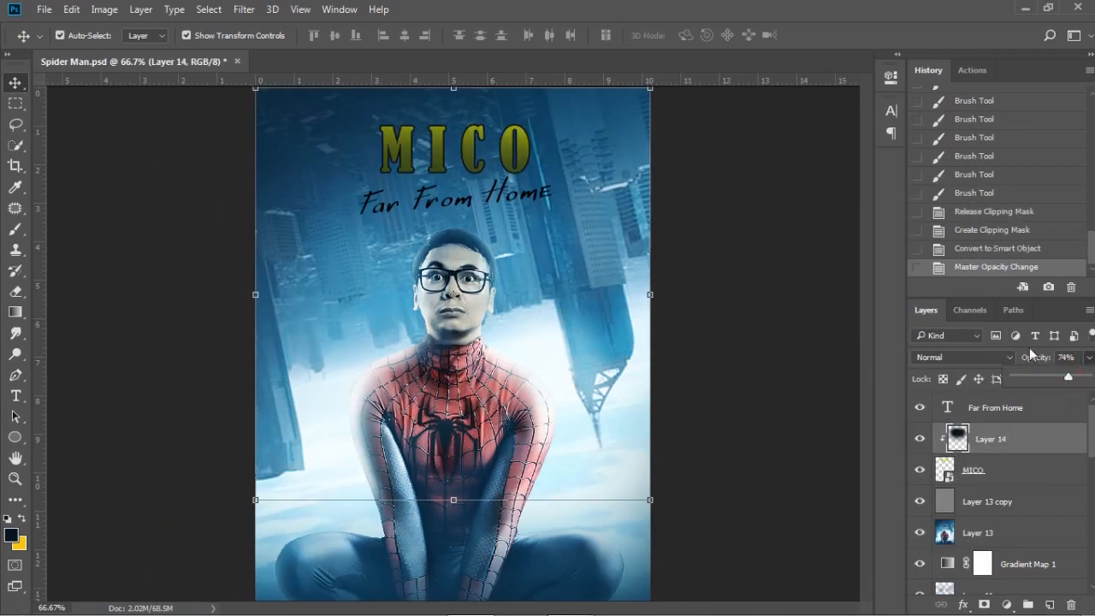
Nudge the dark shading layer down so less of the MICO lettering is darkened.
key("Down")
key("Down")
key("Down")
key("Down")
key("Down")
key("Down")
key("Down")
key("Down")
key("Down")
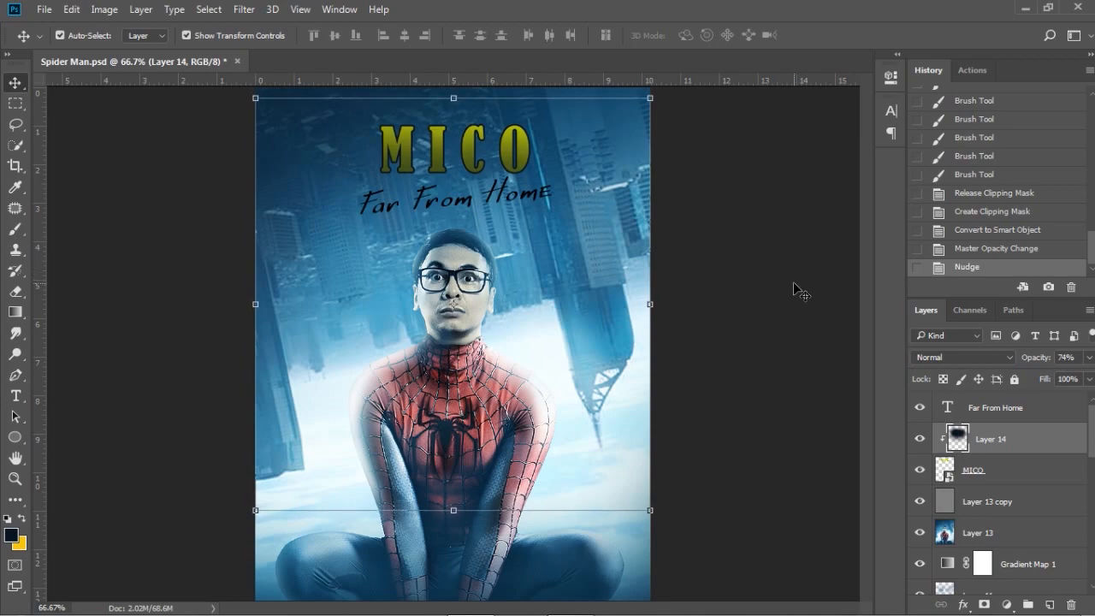
left_click(792, 291)
key("ctrl+minus")
key("ctrl+plus")
Add another new layer clipped to the MICO title and bring it above the dark shading layer.
left_click(1027, 444)
left_click(1029, 474)
left_click(1049, 606)
key("ctrl+]")
Dab white with a soft 200 px brush near the letter O on the new layer and set its blend mode to Soft Light.
key("b")
left_click(558, 376, "alt")
key("bracketleft")
key("bracketleft")
key("bracketleft")
key("bracketleft")
key("bracketleft")
key("bracketleft")
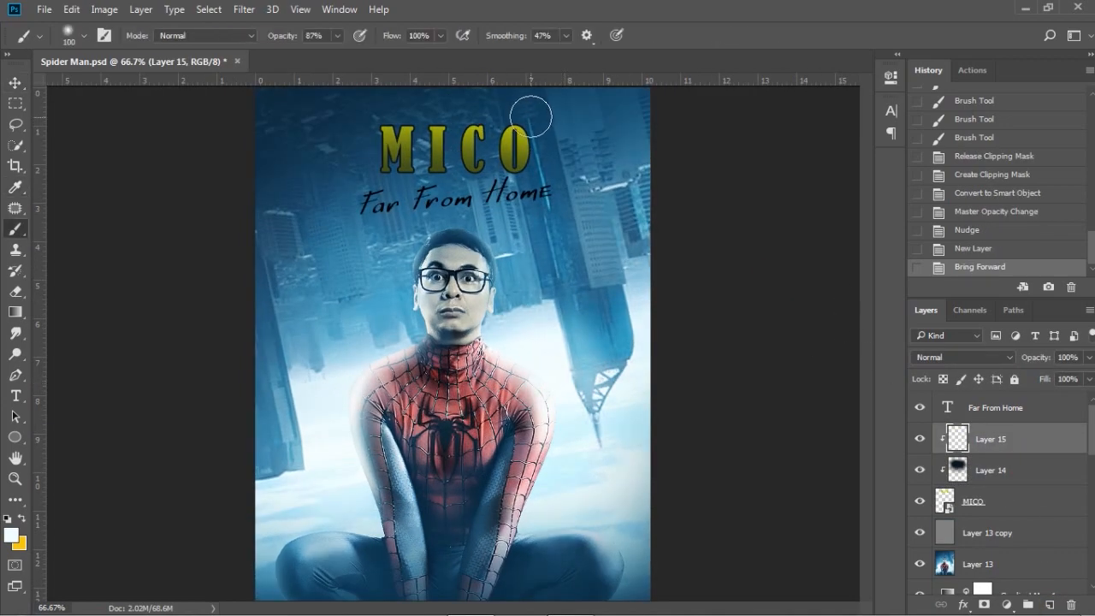
key("ctrl+minus")
key("bracketright")
key("bracketright")
left_click(524, 154)
left_click(522, 130)
left_click(977, 359)
left_click(949, 306)
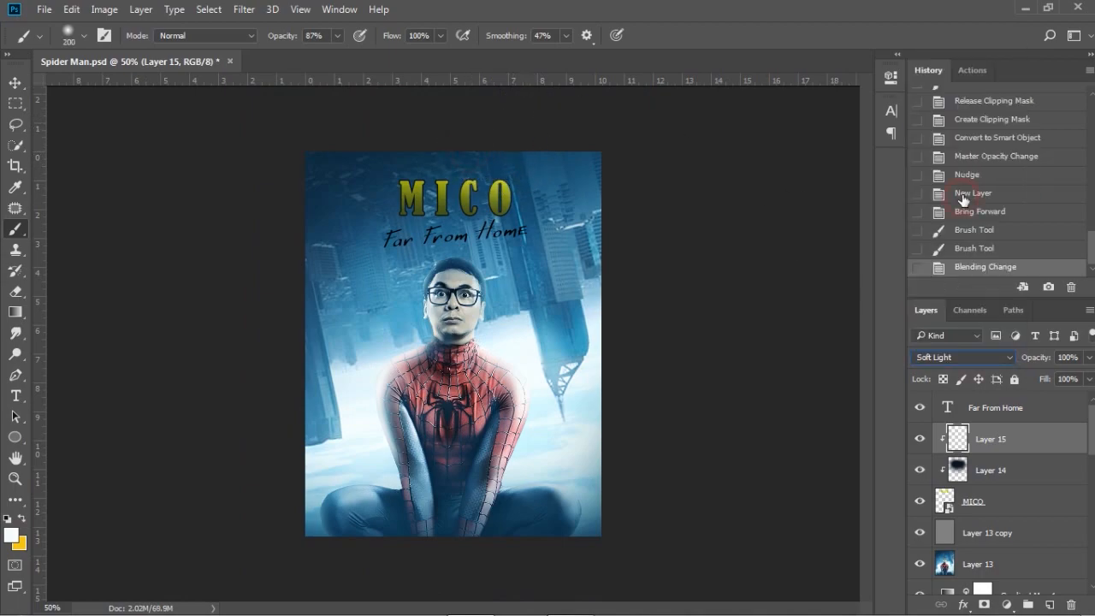
Dab more white highlights along the upper edge of the MICO letters with a smaller 175 px soft brush.
key("bracketright")
left_click(499, 132)
key("bracketleft")
key("bracketleft")
left_click(414, 152)
left_click(476, 154)
left_click(503, 150)
left_click(515, 140)
left_click(516, 138)
left_click(15, 84)
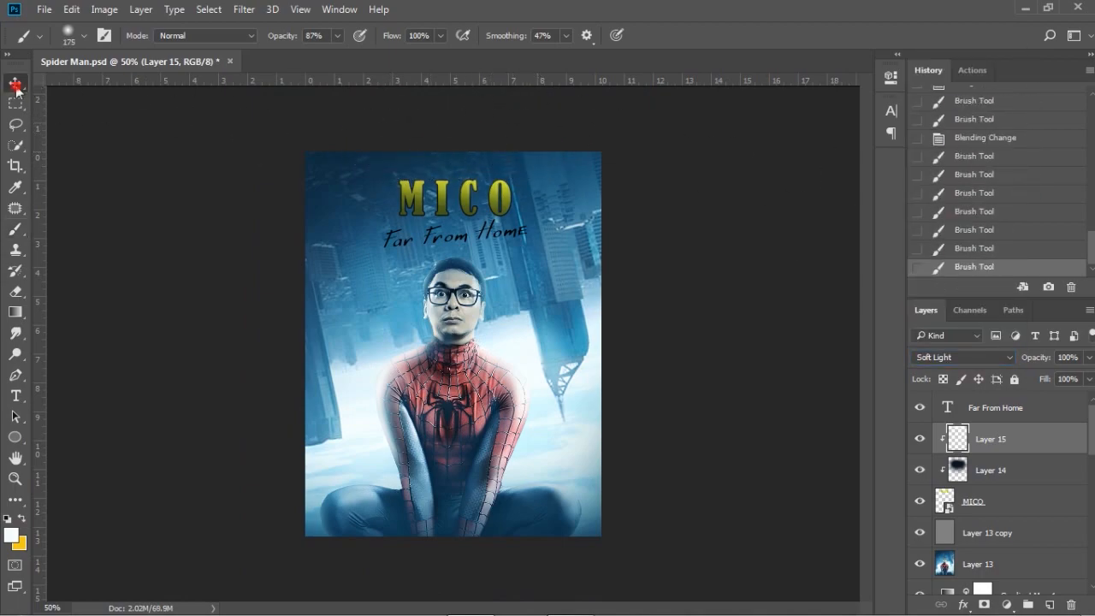
left_click(773, 381)
key("ctrl+0")
Set the opacity of the dark shading layer clipped to the MICO title to 72%.
left_click(1044, 456)
scroll(1044, 460, "up", 3)
left_click(1038, 470)
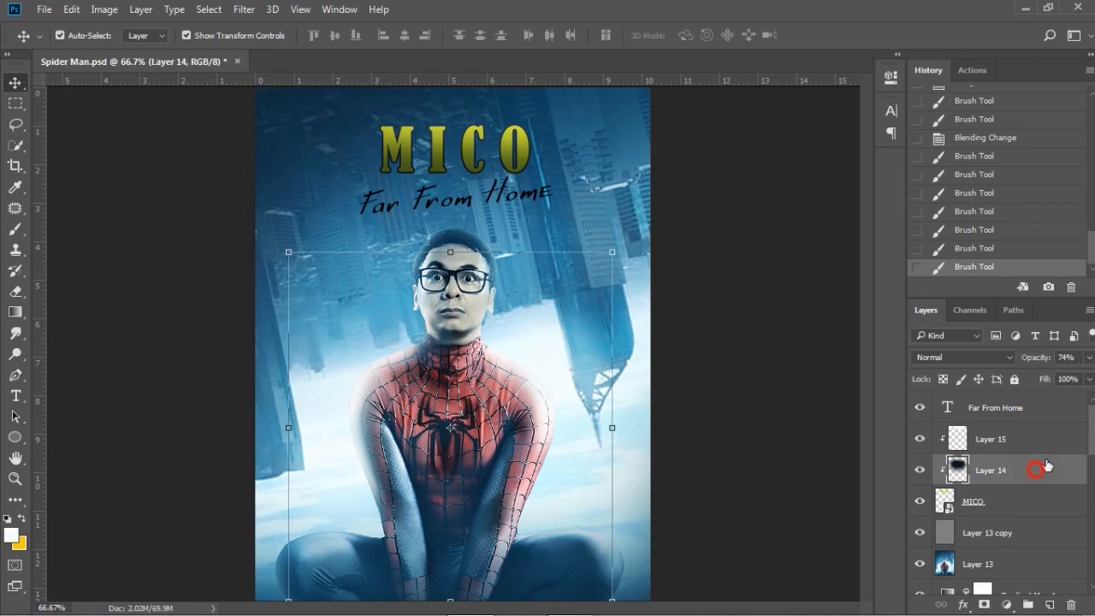
left_click(1089, 358)
left_click_drag(1086, 377, 1062, 380)
key("m")
key("ctrl+minus")
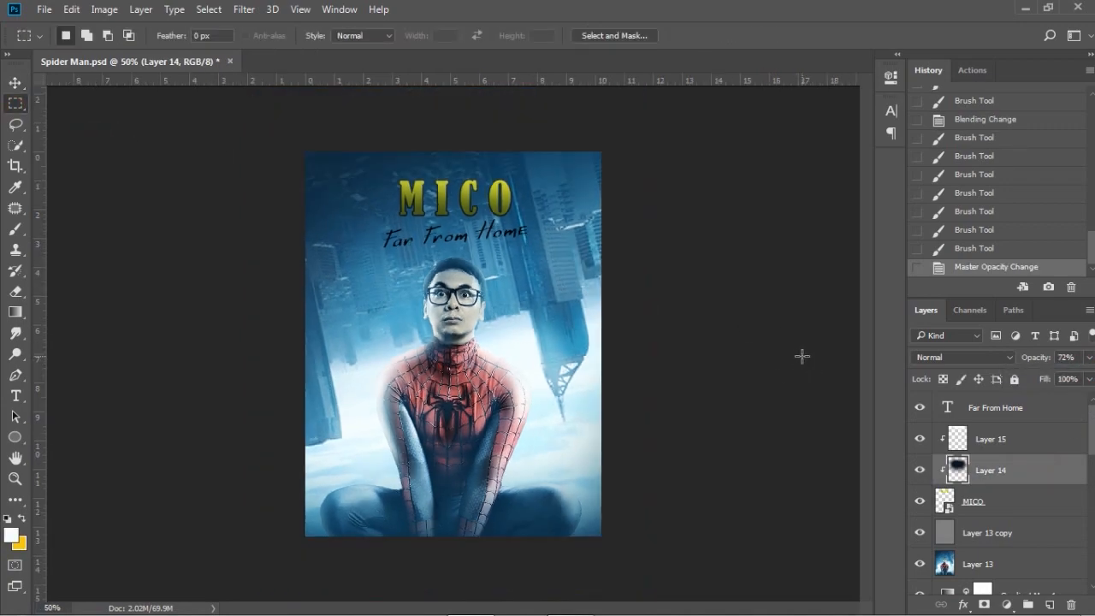
Add an Outer Glow effect in Screen mode at about 9% opacity to the Far From Home subtitle.
key("ctrl+plus")
key("ctrl+plus")
left_click_drag(863, 281, 846, 217)
left_click(16, 83)
left_click(67, 162)
left_click(1005, 408)
left_click(966, 606)
left_click(990, 577)
left_click_drag(852, 286, 862, 289)
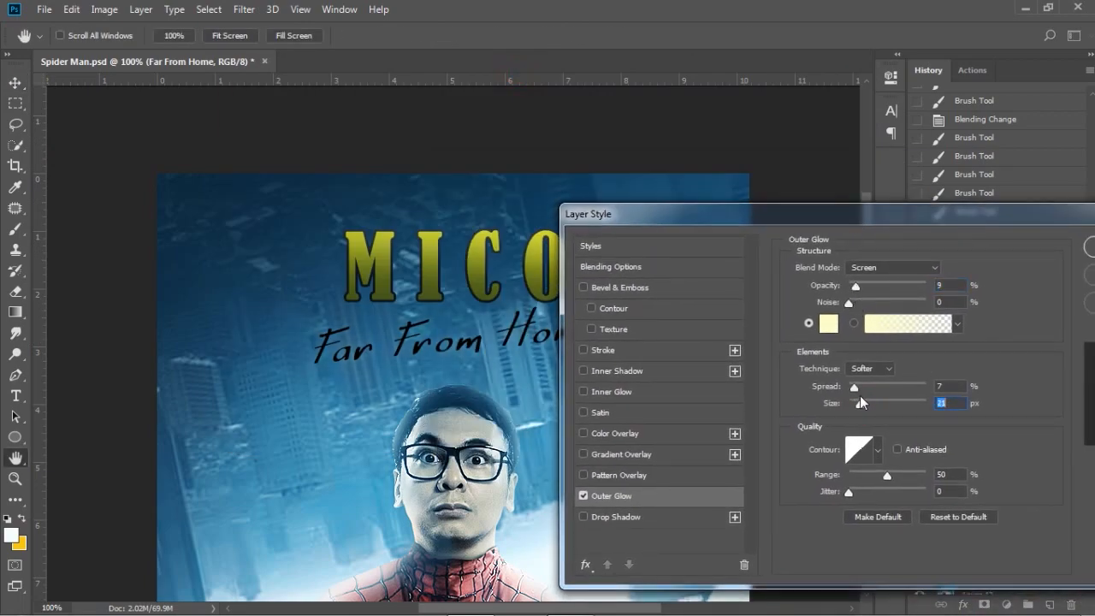
Set the subtitle's outer glow to 16% spread, 16 px size and 10% opacity, and apply the style.
mouse_move(854, 386)
left_mouse_down()
mouse_move(863, 383)
mouse_move(859, 402)
left_mouse_up()
left_click_drag(856, 285, 864, 291)
key("ctrl+minus")
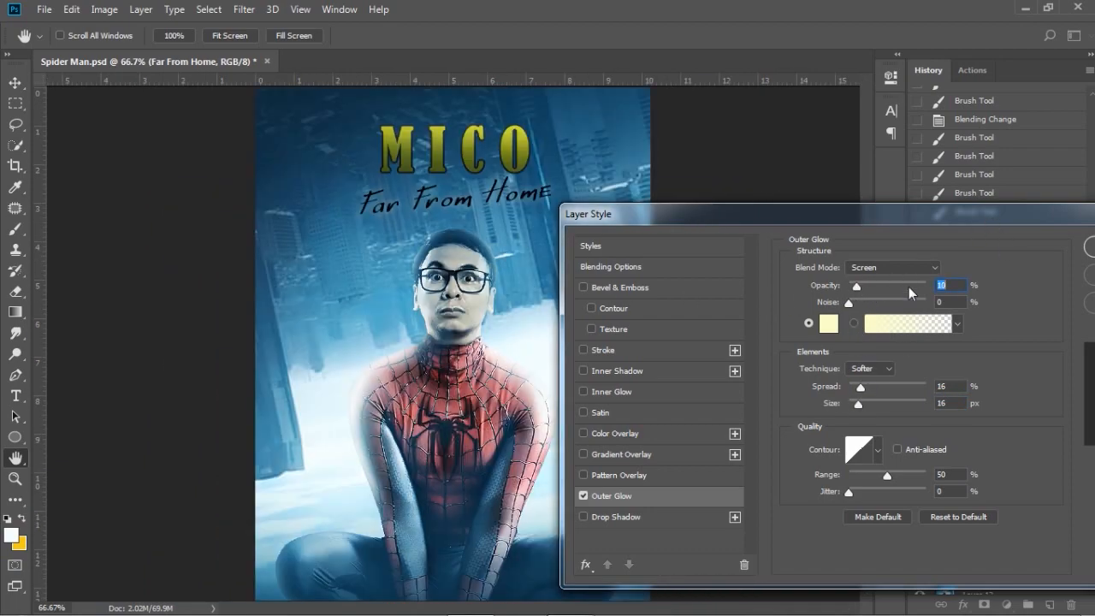
left_click_drag(901, 213, 784, 245)
left_click(1068, 260)
left_click(94, 141)
key("ctrl+minus")
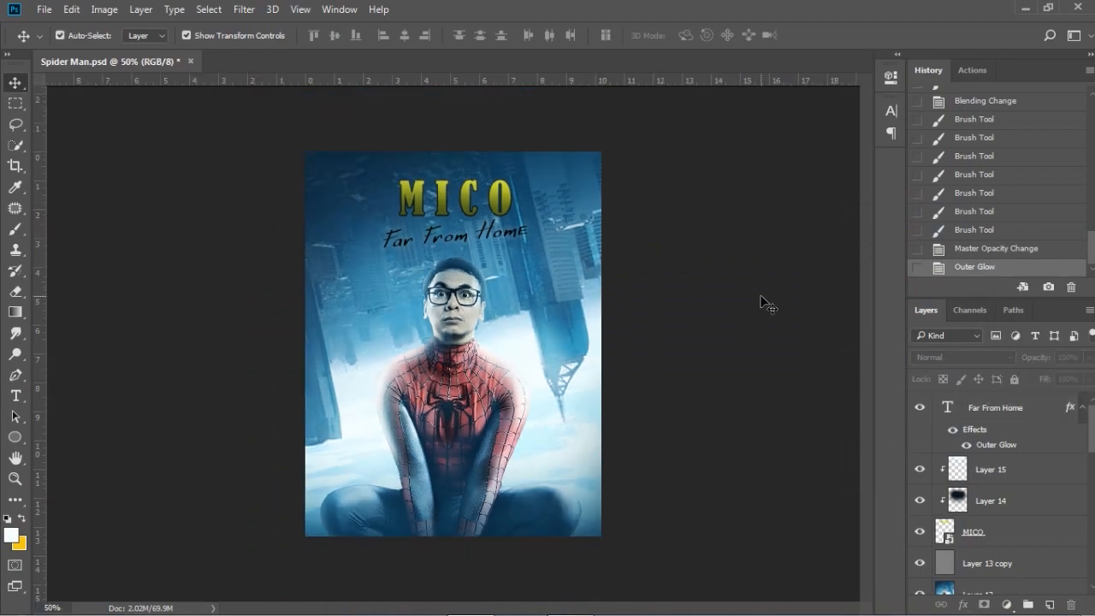
key("ctrl+minus")
key("ctrl+plus")
Add a layer mask to the Linear Light sharpening layer, Layer 13 copy.
left_click(983, 557)
left_click(984, 604)
key("b")
key("ctrl+plus")
key("ctrl+plus")
key("ctrl+plus")
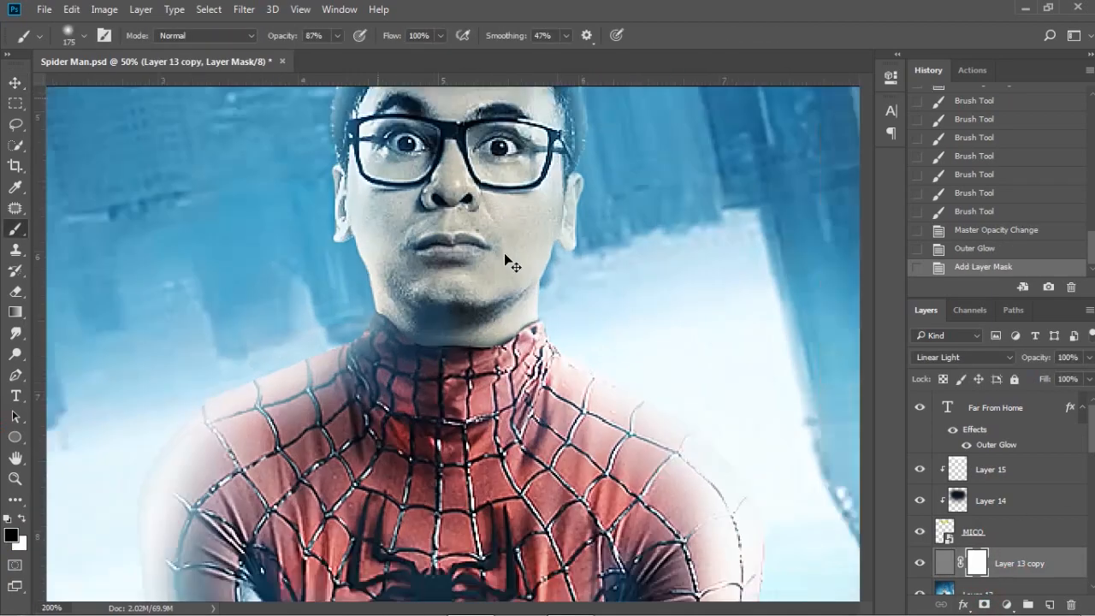
Paint black on the sharpening layer's mask along the outline of the hair and head with a 20 px brush.
left_click_drag(504, 254, 583, 492)
key("bracketleft")
key("bracketleft")
key("bracketleft")
key("bracketleft")
key("bracketleft")
key("bracketleft")
key("bracketleft")
key("bracketleft")
key("bracketleft")
key("bracketleft")
key("bracketleft")
left_click_drag(417, 329, 427, 308)
left_click_drag(431, 301, 445, 279)
mouse_move(448, 272)
left_mouse_down()
mouse_move(414, 323)
mouse_move(479, 246)
left_mouse_up()
left_click_drag(482, 245, 502, 239)
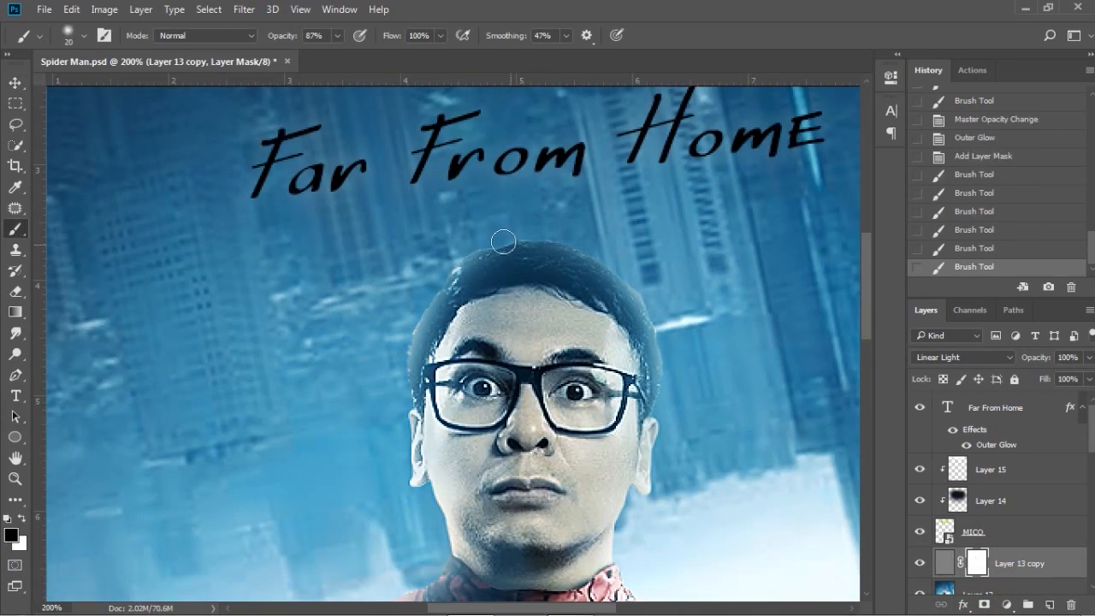
left_click_drag(590, 250, 617, 268)
left_click_drag(657, 398, 663, 365)
Mask out the sharpening along the edges of the face, neck and shoulders with a 25 px black brush.
key("ctrl+minus")
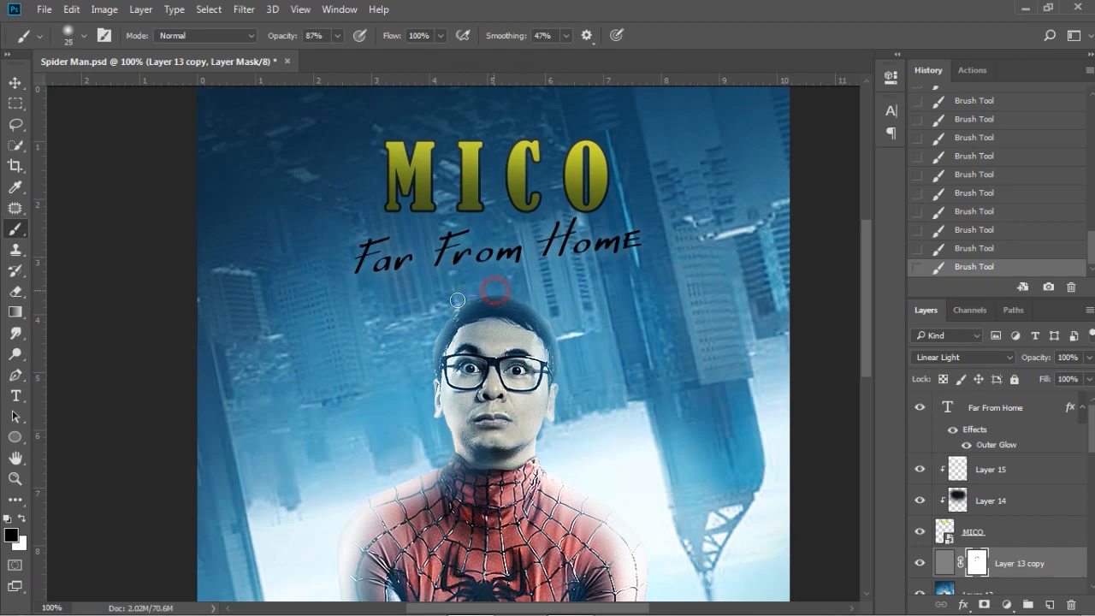
left_click_drag(458, 301, 443, 321)
left_click_drag(544, 429, 550, 475)
left_click_drag(449, 443, 449, 458)
left_click_drag(421, 442, 389, 254)
mouse_move(582, 326)
left_mouse_down()
mouse_move(616, 393)
mouse_move(609, 450)
left_mouse_up()
left_click_drag(380, 289, 311, 341)
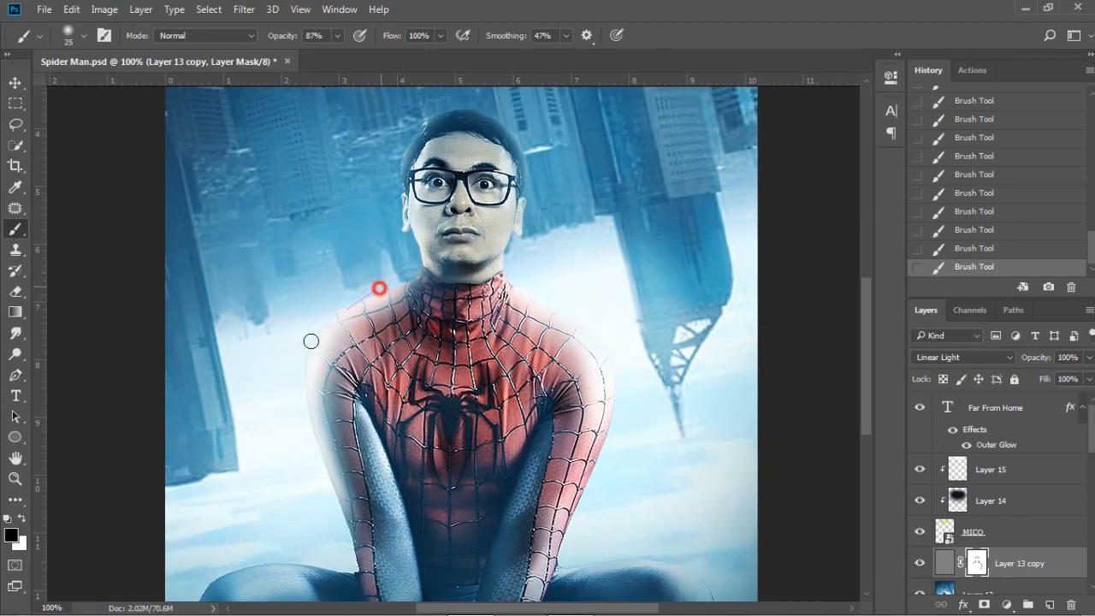
key("ctrl+minus")
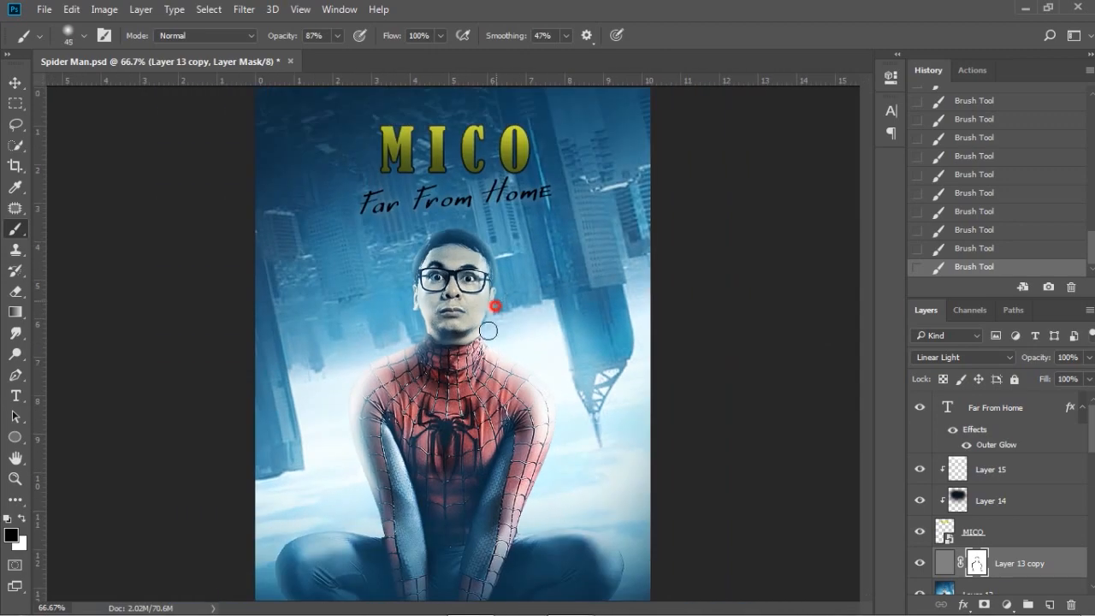
Deselect the layers and save the poster document.
key("v")
left_click(89, 132)
key("ctrl+minus")
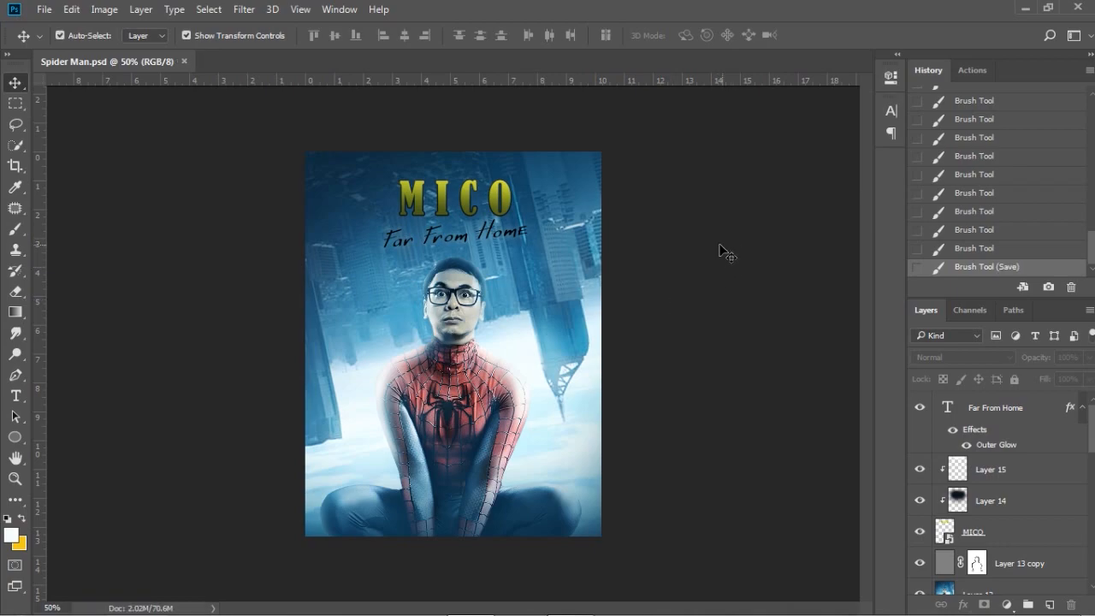
Nudge the Far From Home subtitle up one step, collapse its effects list and save the document.
left_click(997, 408)
left_click(1082, 407)
key("Up")
left_click(845, 396)
key("ctrl+s")
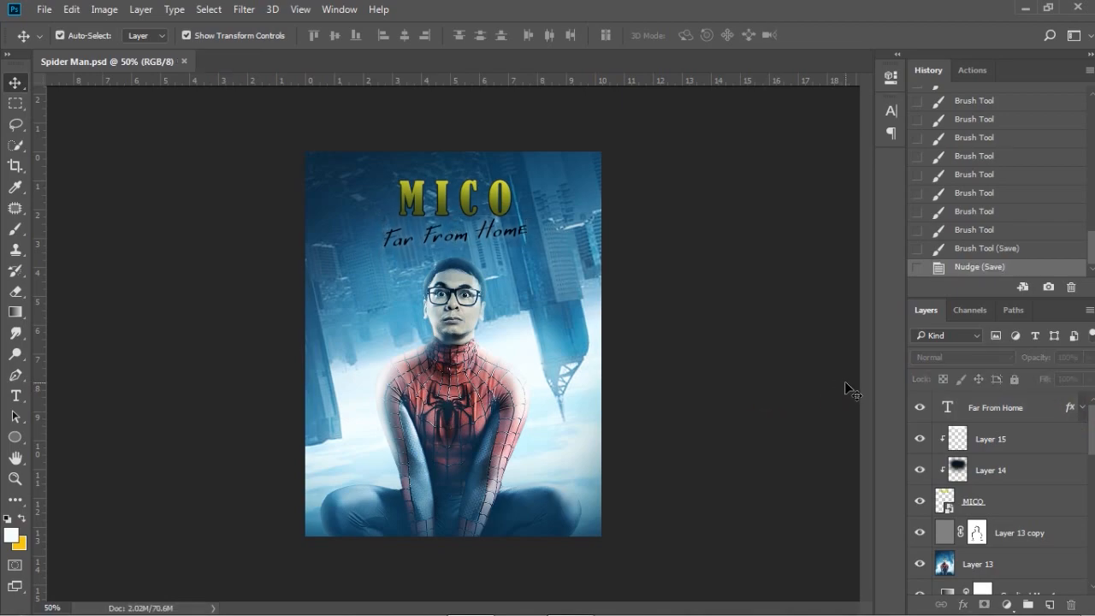
Readjust the opacity of the dark shading layer over the MICO title and save the document.
left_click(1027, 469)
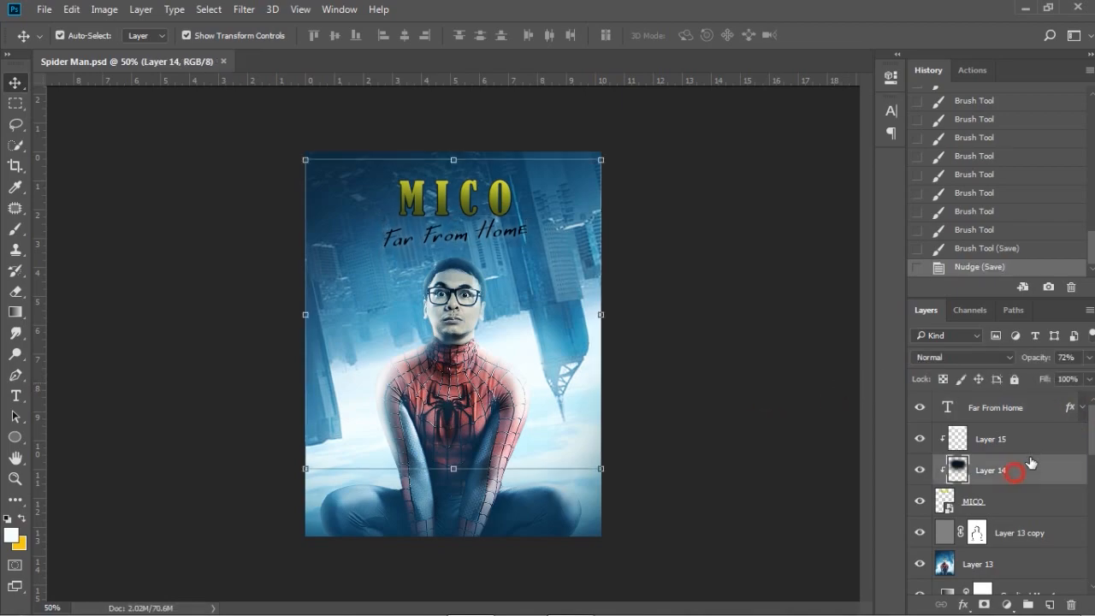
left_click(1088, 356)
left_click_drag(1089, 378, 1059, 380)
left_click(843, 398)
key("ctrl+s")
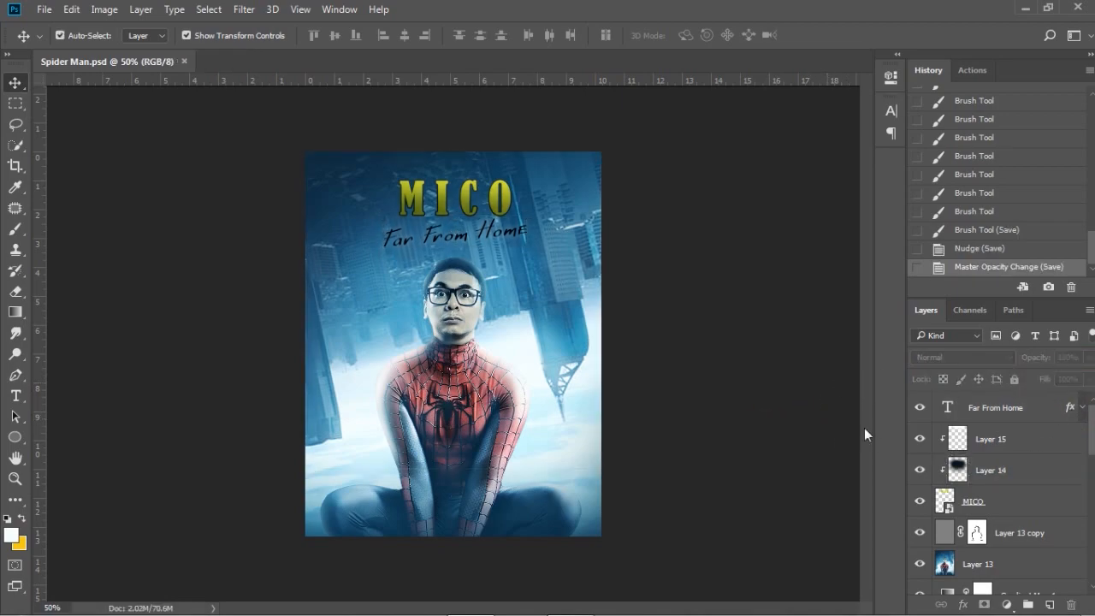
Add a Color Balance adjustment layer above the Far From Home subtitle, shifting the midtones' Cyan–Red to -6 and fine-tuning the remaining midtone balance.
left_click(1015, 408)
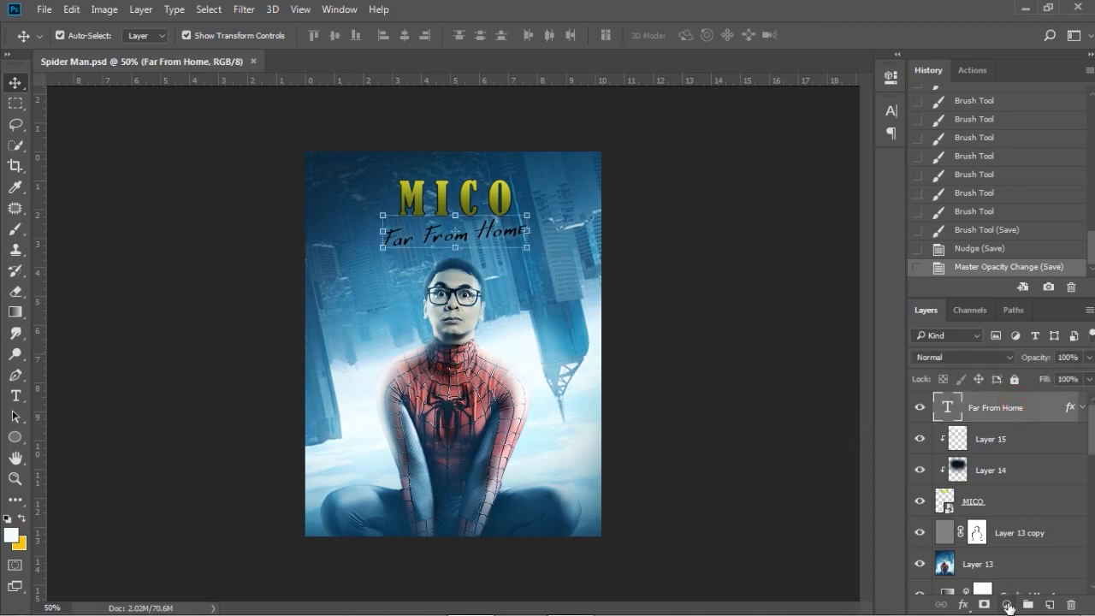
left_click(1009, 606)
left_click(1012, 422)
left_click_drag(732, 161, 726, 161)
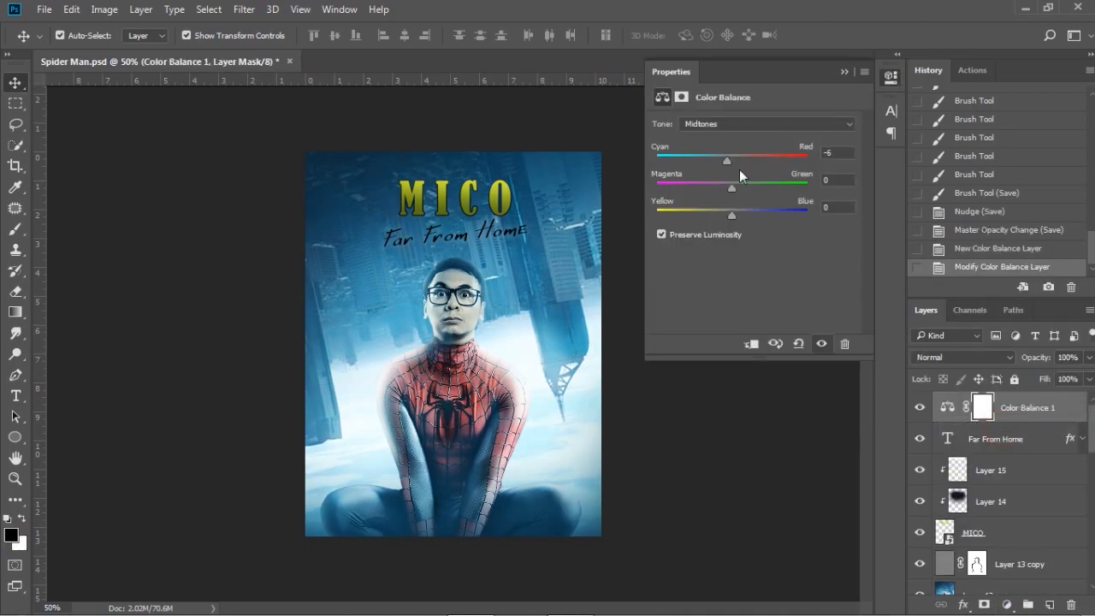
left_click_drag(746, 212, 732, 190)
left_click(844, 71)
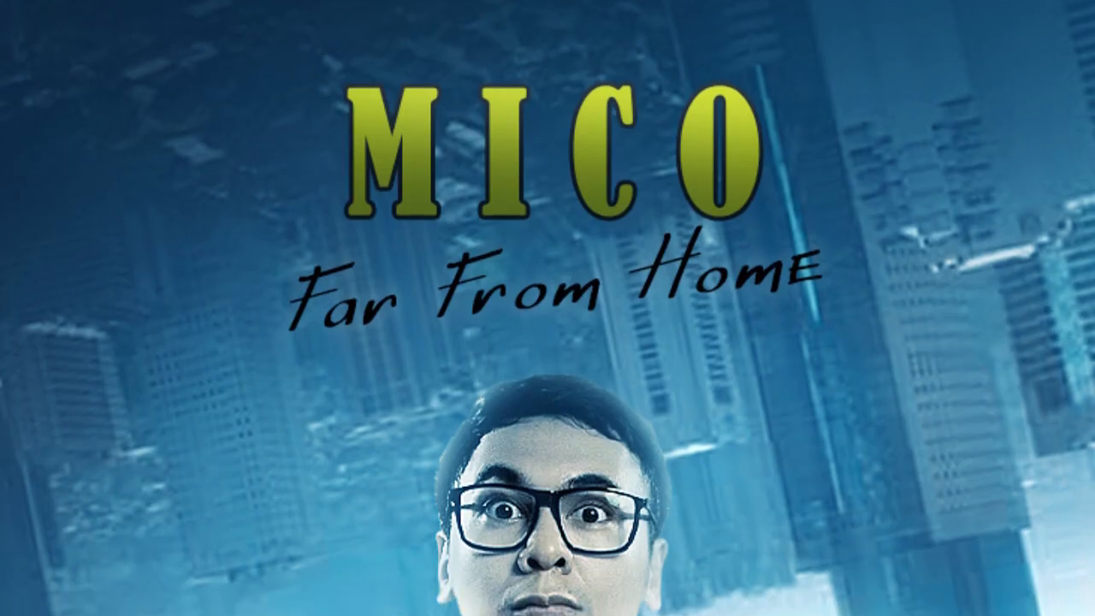